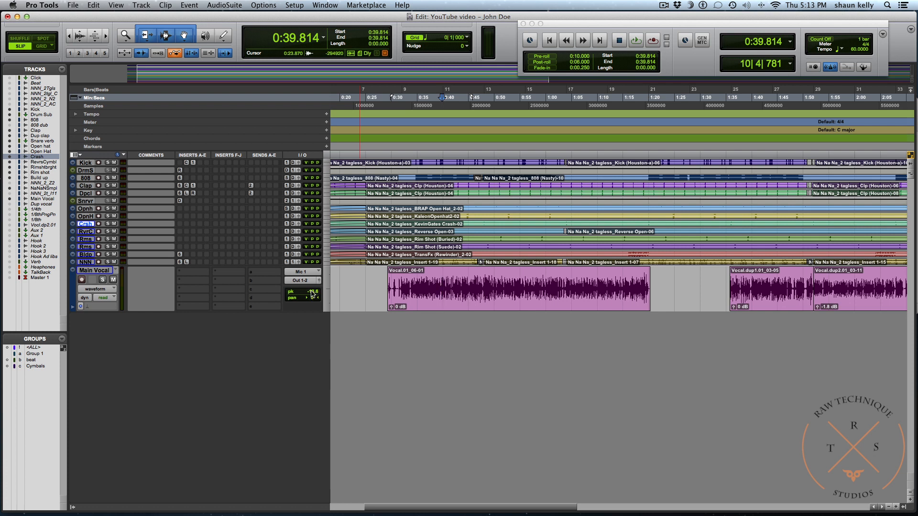
# Return the Main Vocal's level readout to volume and place the playback cursor at 0:31.021 in the first vocal clip
pyautogui.keyDown('super'); pyautogui.click(313, 293); pyautogui.keyUp('super')
pyautogui.click(398, 280)
pyautogui.click(396, 280)
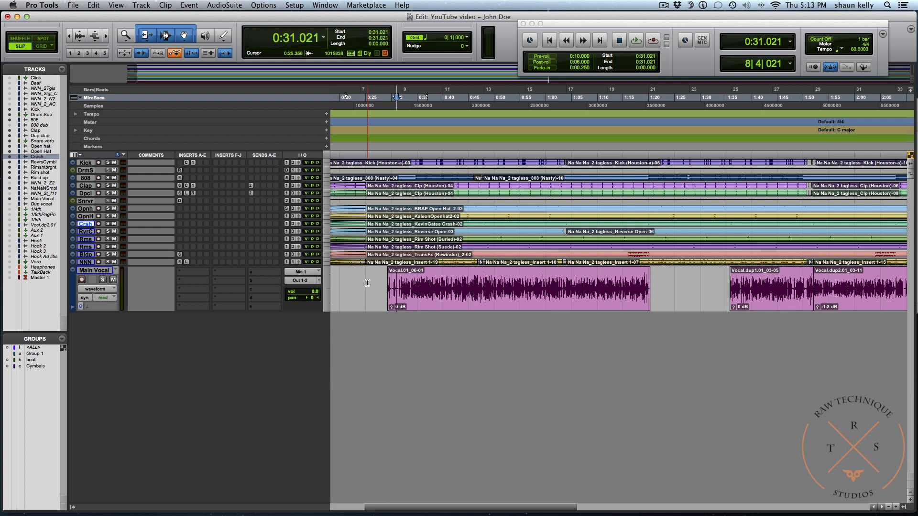
# Insert the mono DeEsser plug-in in the first insert slot of the Main Vocal track
pyautogui.click(184, 272)
pyautogui.moveTo(203, 316)
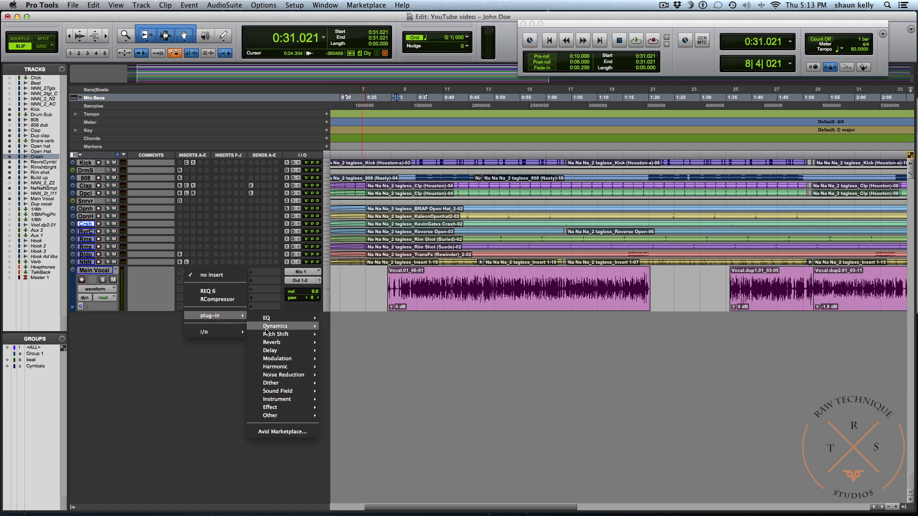
pyautogui.moveTo(275, 326)
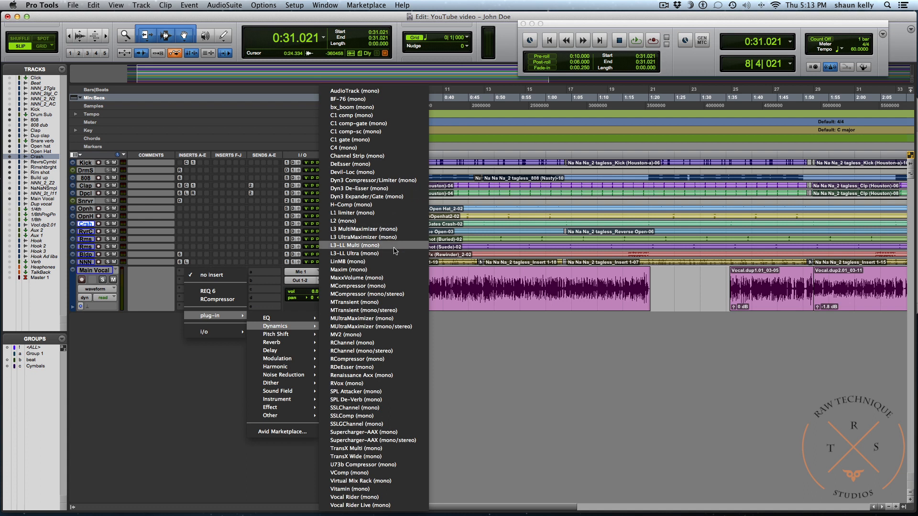
pyautogui.click(375, 165)
pyautogui.moveTo(294, 208); pyautogui.dragTo(285, 243)
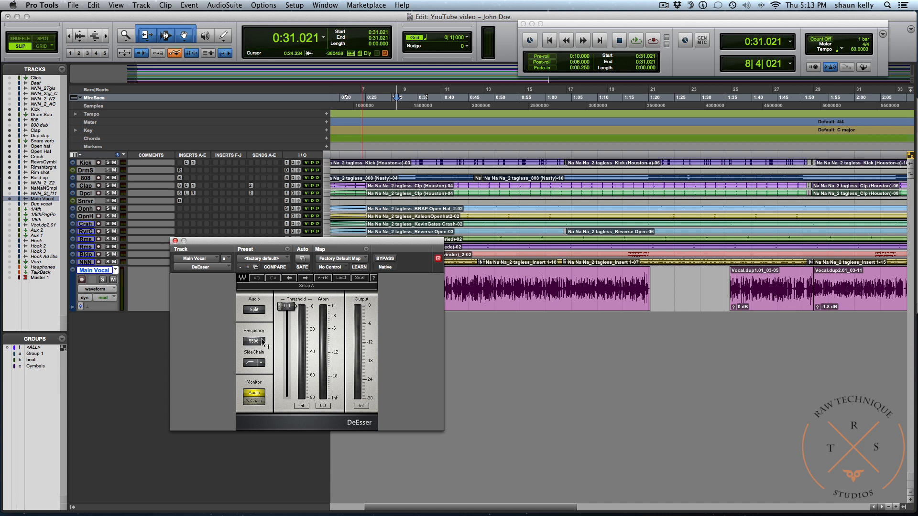
# Monitor the DeEsser's sidechain with the Main Vocal soloed in playback, and lower its frequency to about 4426 Hz
pyautogui.click(255, 401)
pyautogui.moveTo(374, 245); pyautogui.dragTo(349, 228)
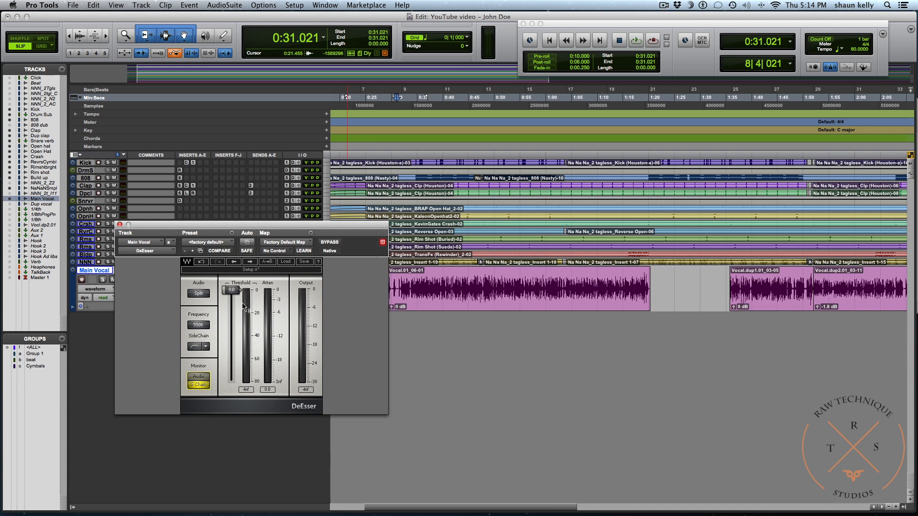
pyautogui.press('space')
pyautogui.moveTo(200, 327); pyautogui.dragTo(200, 335)
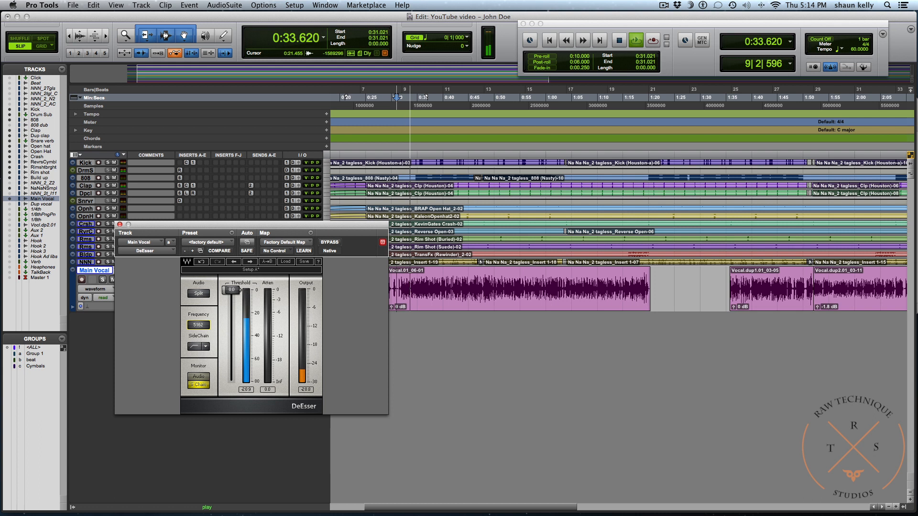
pyautogui.click(103, 281)
pyautogui.moveTo(197, 326); pyautogui.dragTo(198, 338)
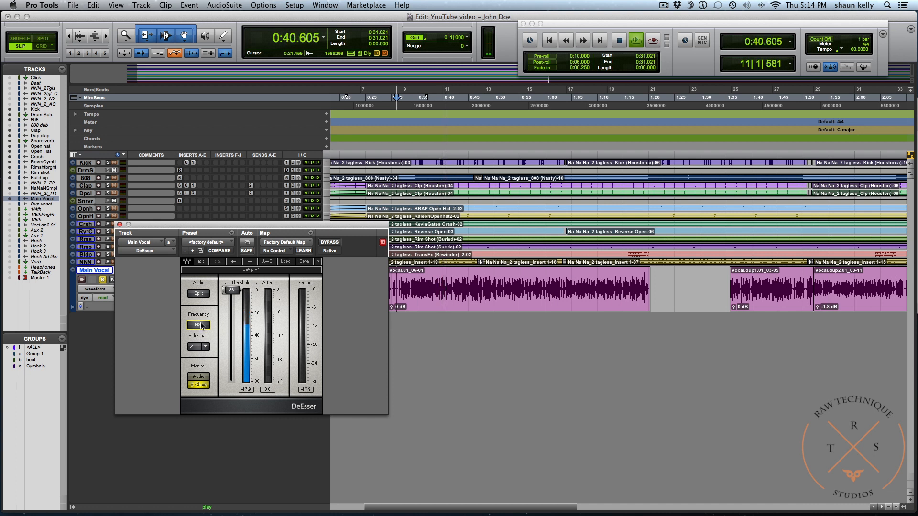
pyautogui.press('space')
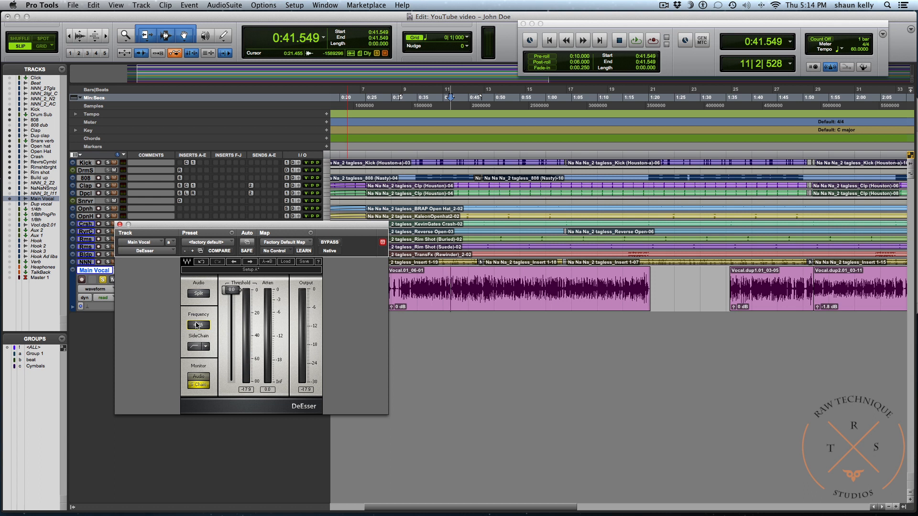
# Switch the DeEsser's monitoring back to Audio and lower the threshold to about -30 dB during playback
pyautogui.click(199, 377)
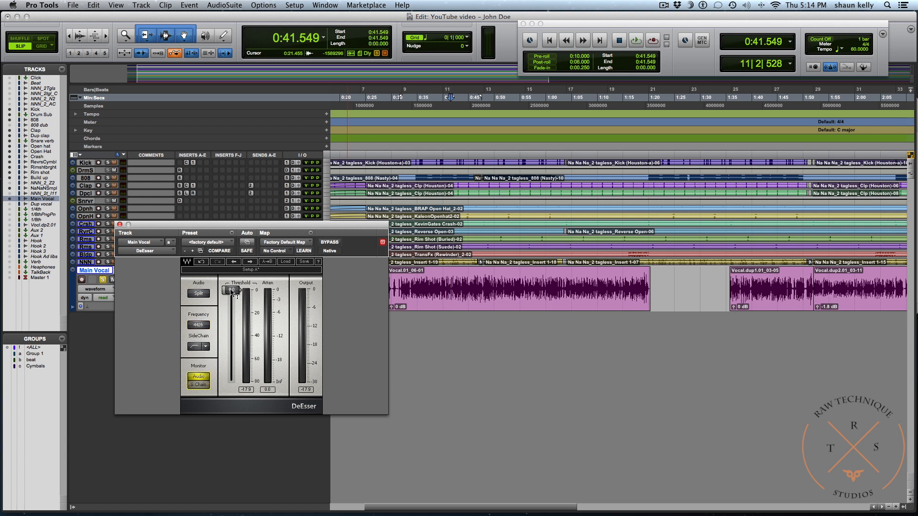
pyautogui.press('space')
pyautogui.moveTo(231, 291); pyautogui.dragTo(232, 325)
pyautogui.press('space')
# Compare the vocal passage from 0:31.764 to 0:37.059 with the DeEsser bypassed and active, and close the plug-in window
pyautogui.moveTo(400, 282); pyautogui.dragTo(428, 276)
pyautogui.press('space')
pyautogui.click(327, 243)
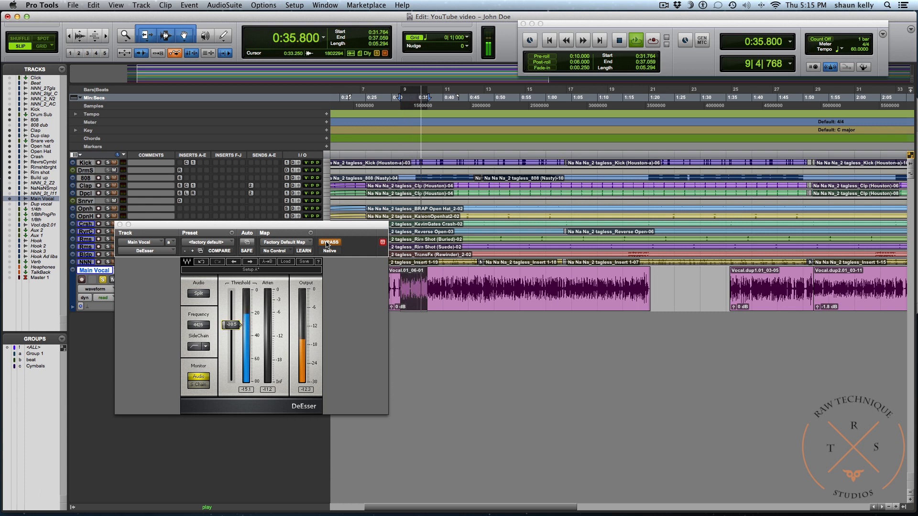
pyautogui.click(326, 242)
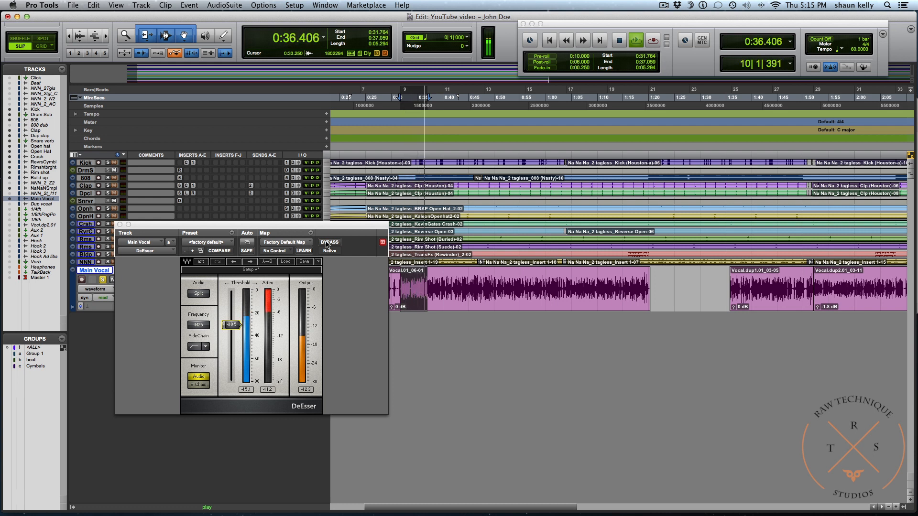
pyautogui.press('space')
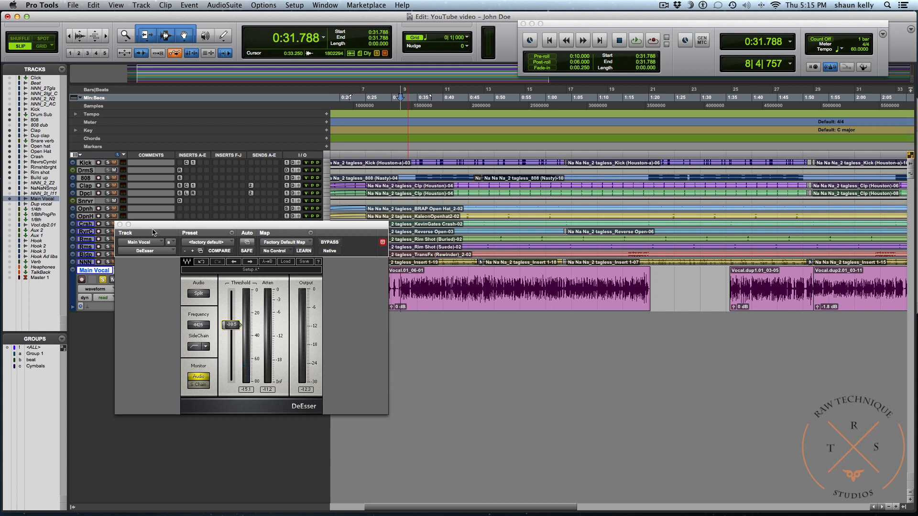
pyautogui.click(119, 225)
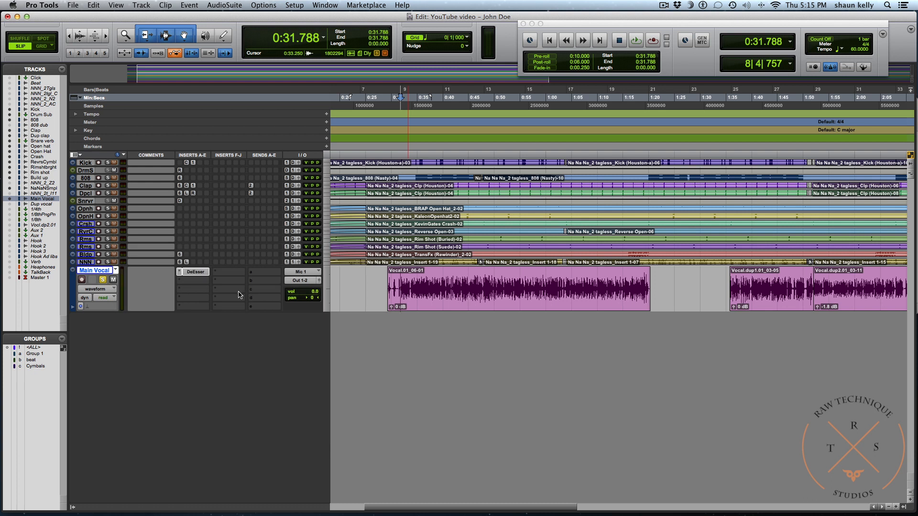
# Insert REQ 6 in the Main Vocal's second insert slot and enable band 1 as a low cut at 93 Hz
pyautogui.click(180, 283)
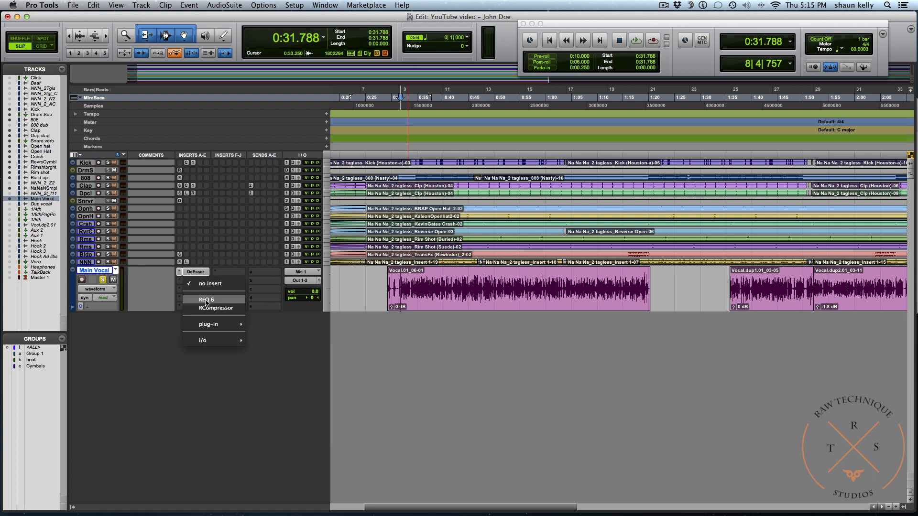
pyautogui.click(206, 301)
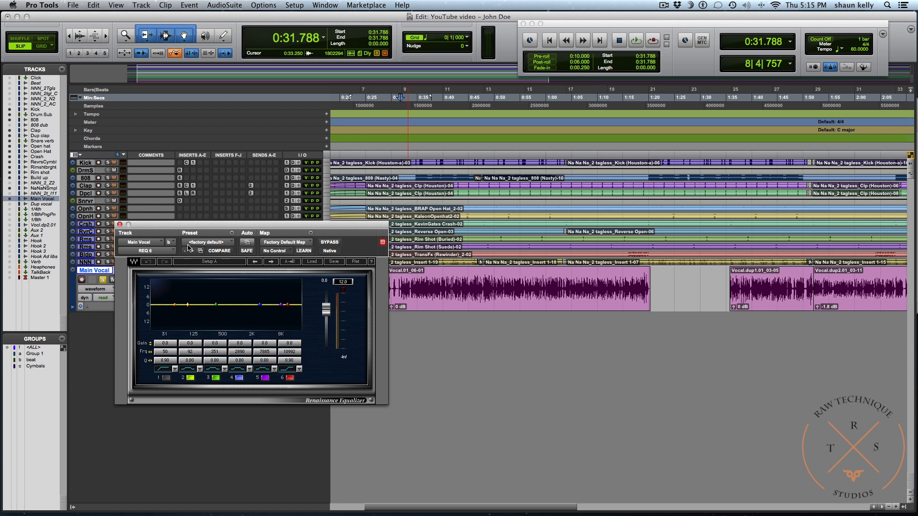
pyautogui.moveTo(196, 227); pyautogui.dragTo(197, 226)
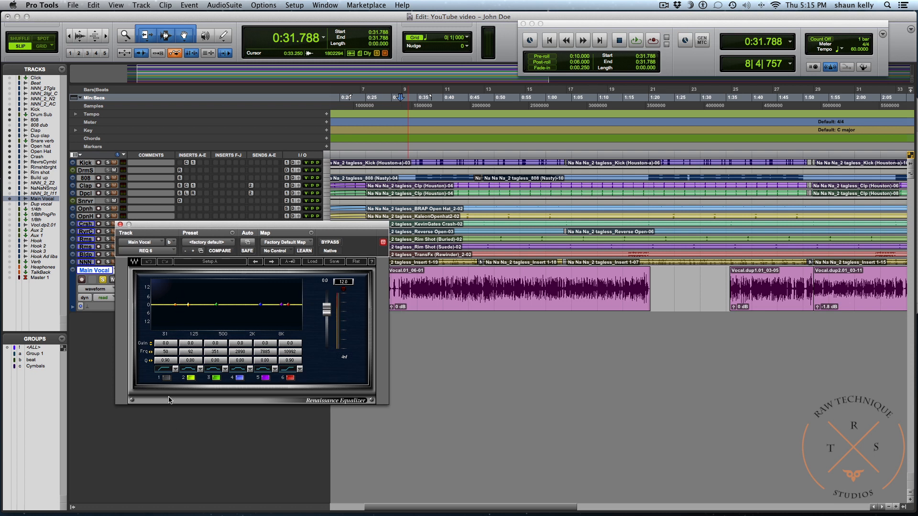
pyautogui.click(166, 378)
pyautogui.moveTo(188, 304)
pyautogui.mouseDown()
pyautogui.moveTo(204, 305)
pyautogui.moveTo(181, 304)
pyautogui.moveTo(188, 304)
pyautogui.mouseUp()
# Try a narrow boost and a 4.3 dB cut on band 2 at 220 Hz, and reset the band's gain and Q
pyautogui.moveTo(188, 362); pyautogui.dragTo(188, 356)
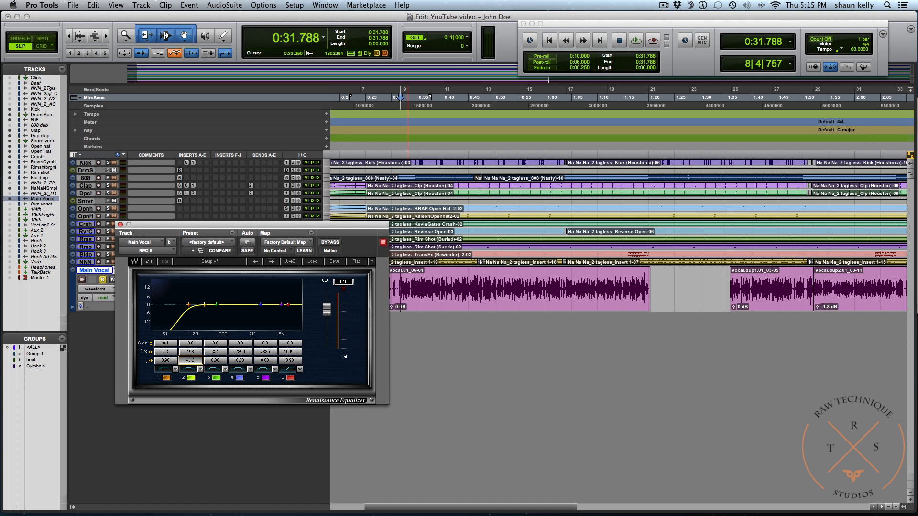
pyautogui.moveTo(191, 360); pyautogui.dragTo(194, 363)
pyautogui.moveTo(204, 308)
pyautogui.mouseDown()
pyautogui.moveTo(198, 290)
pyautogui.moveTo(206, 289)
pyautogui.mouseUp()
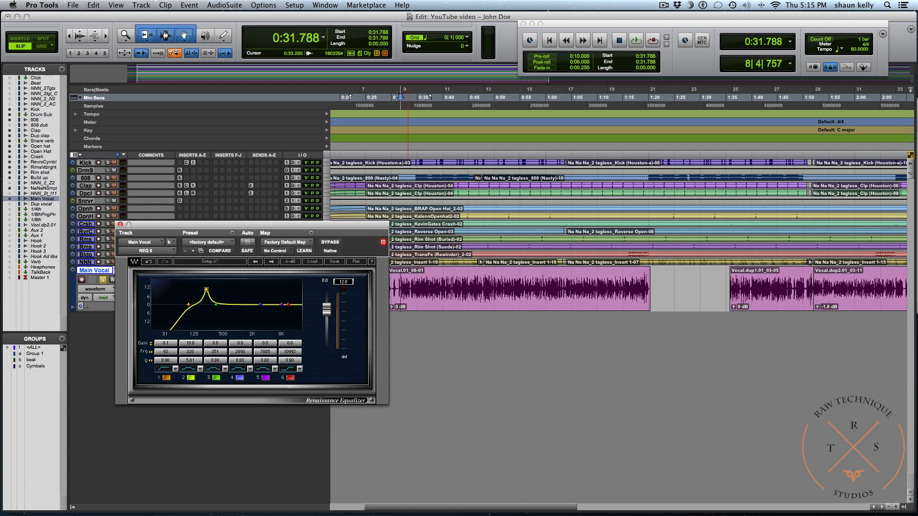
pyautogui.moveTo(192, 343)
pyautogui.mouseDown()
pyautogui.moveTo(191, 361)
pyautogui.moveTo(193, 346)
pyautogui.mouseUp()
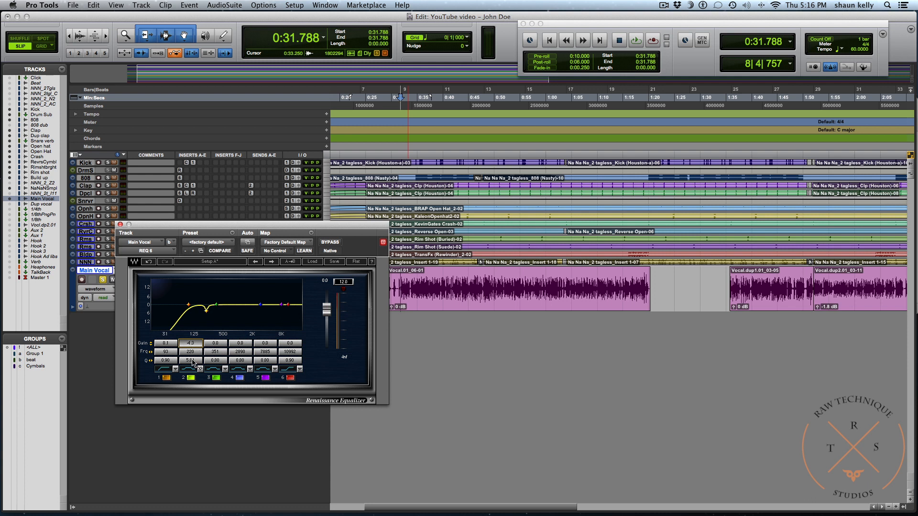
pyautogui.moveTo(190, 360); pyautogui.dragTo(190, 363)
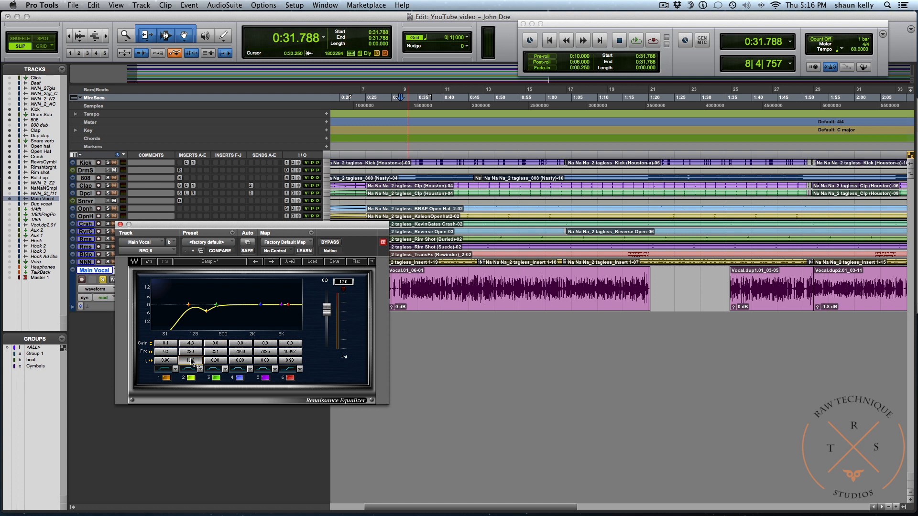
pyautogui.keyDown('alt'); pyautogui.click(192, 344); pyautogui.keyUp('alt')
pyautogui.keyDown('alt'); pyautogui.click(190, 360); pyautogui.keyUp('alt')
# During playback from 0:31.393, boost band 2 by 11.4 dB with a Q of 4.77 and sweep it to 249 Hz
pyautogui.moveTo(367, 228); pyautogui.dragTo(358, 233)
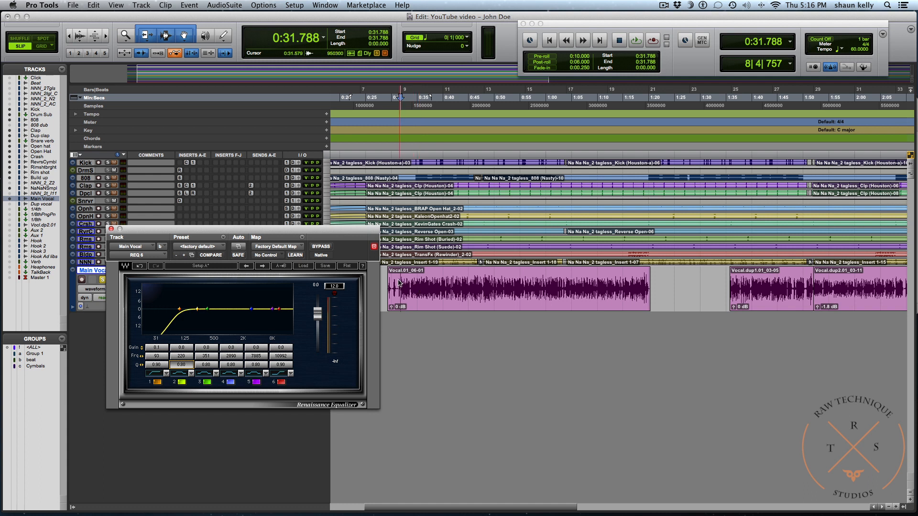
pyautogui.click(398, 285)
pyautogui.press('space')
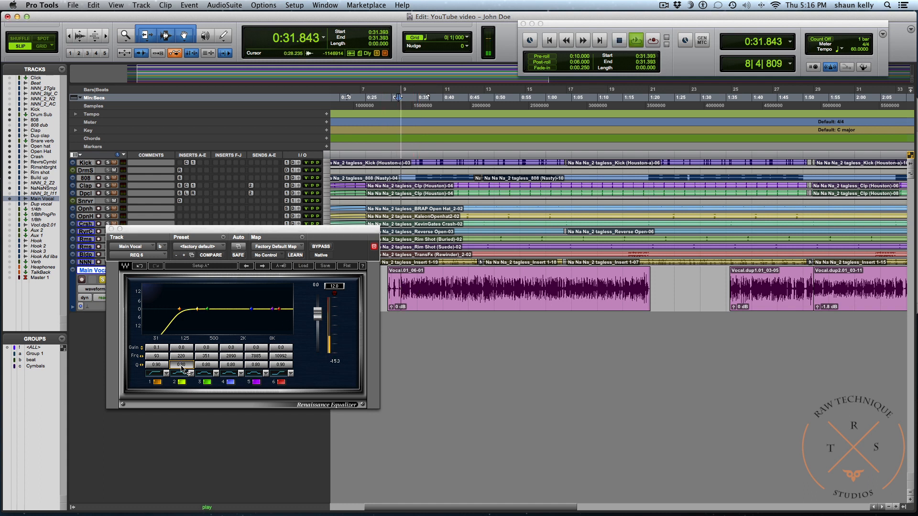
pyautogui.moveTo(181, 364)
pyautogui.mouseDown()
pyautogui.moveTo(204, 365)
pyautogui.moveTo(185, 365)
pyautogui.mouseUp()
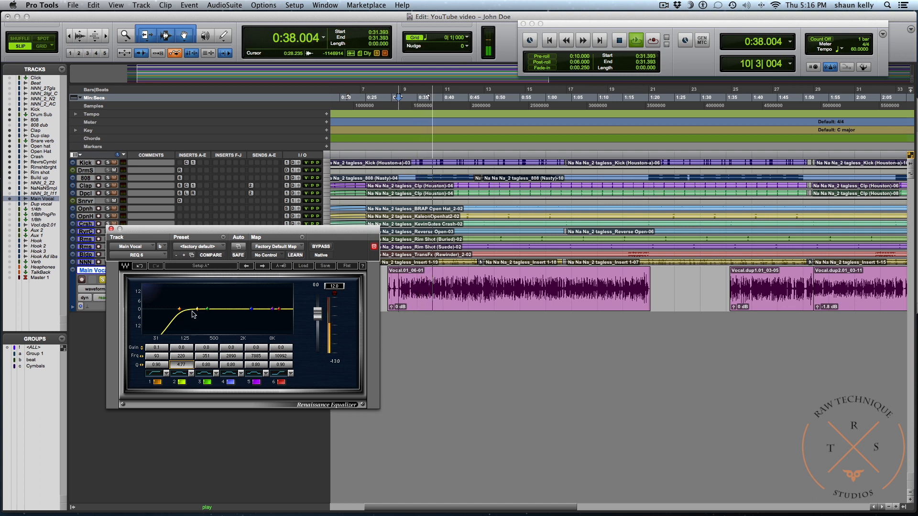
pyautogui.moveTo(197, 310)
pyautogui.mouseDown()
pyautogui.moveTo(192, 292)
pyautogui.moveTo(200, 296)
pyautogui.mouseUp()
pyautogui.press('space')
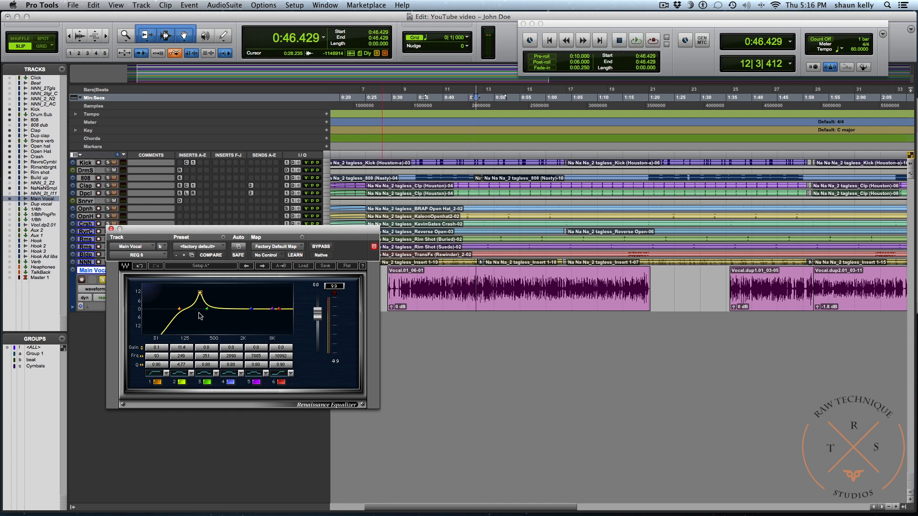
# Turn band 2 into a -4.4 dB cut at 251 Hz and widen its Q to about 1.3 while listening to the vocal
pyautogui.moveTo(181, 348); pyautogui.dragTo(182, 425)
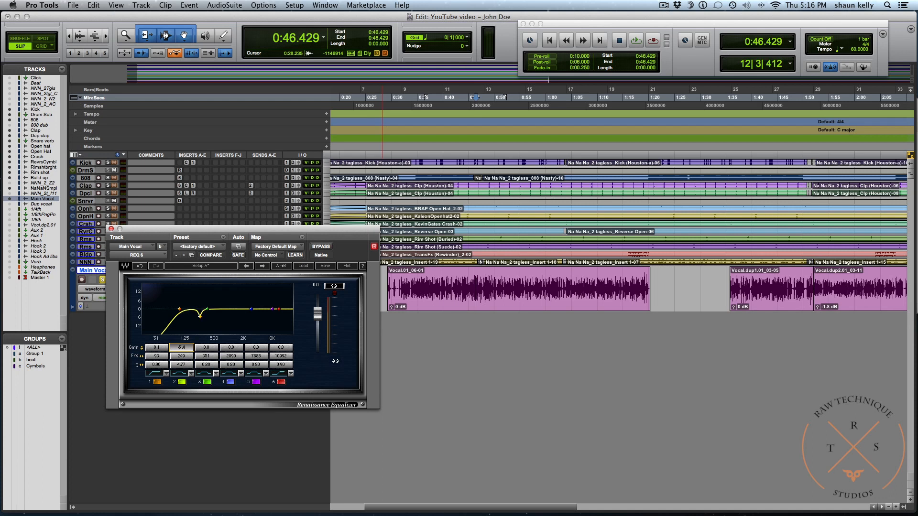
pyautogui.moveTo(182, 417); pyautogui.dragTo(182, 416)
pyautogui.click(401, 284)
pyautogui.click(401, 284)
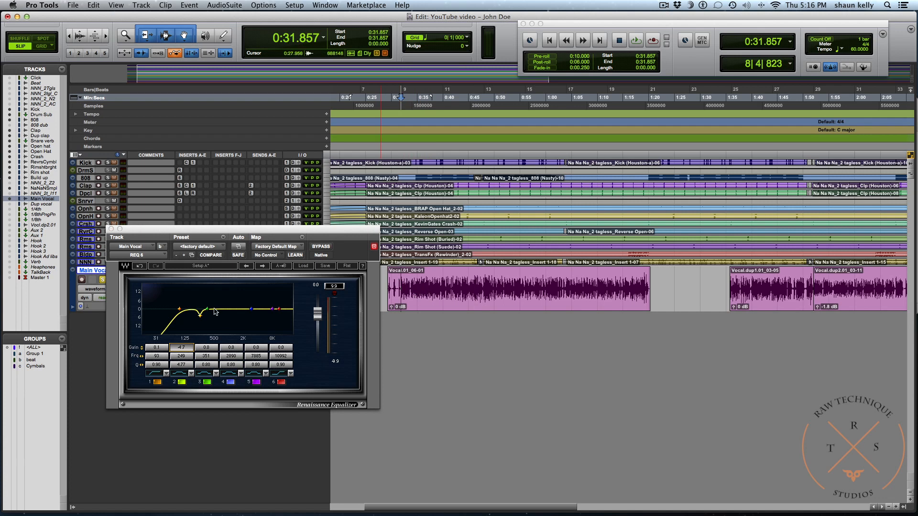
pyautogui.press('space')
pyautogui.moveTo(198, 318); pyautogui.dragTo(200, 315)
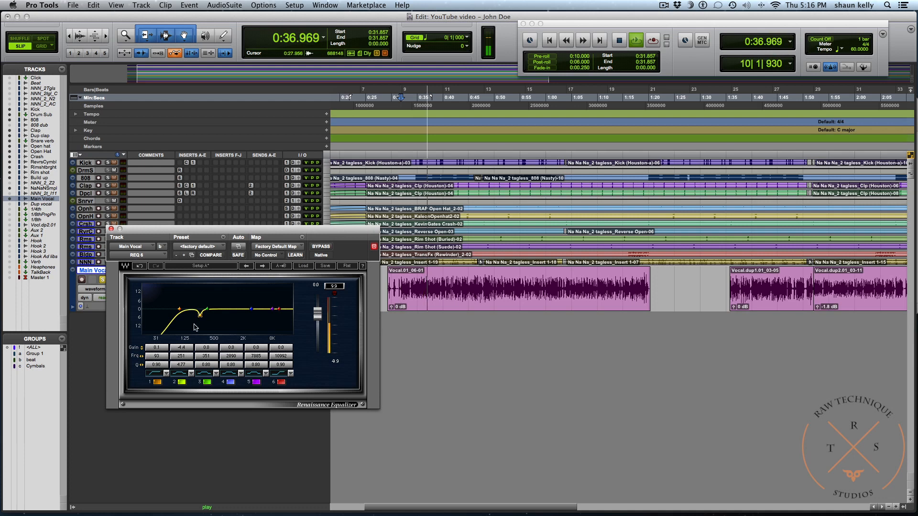
pyautogui.click(185, 365)
pyautogui.moveTo(181, 365); pyautogui.dragTo(172, 364)
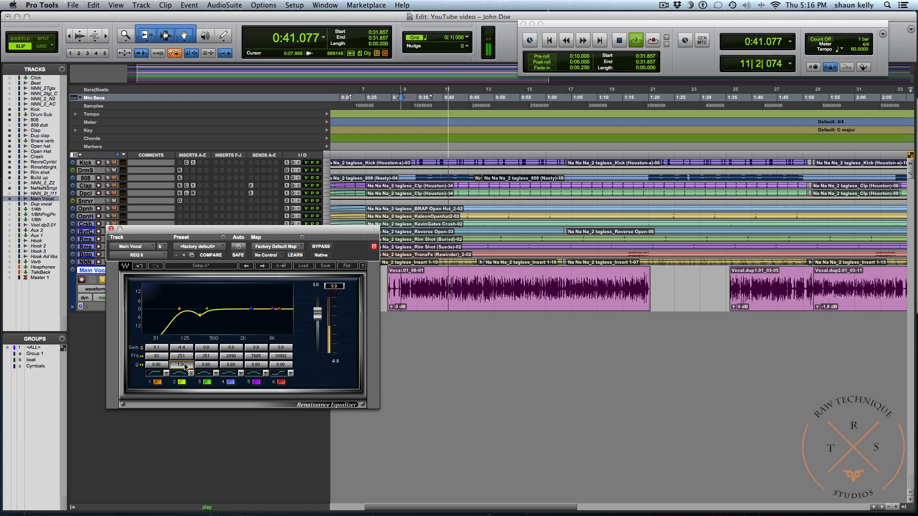
pyautogui.press('space')
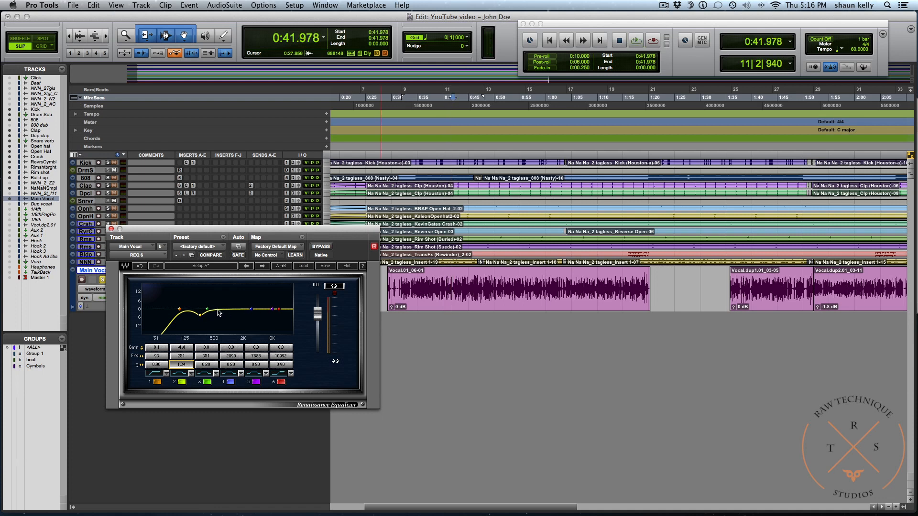
# Sweep a narrow band 3 boost during playback and set the band to a -3.6 dB cut at 489 Hz with a Q of 1.73
pyautogui.click(398, 284)
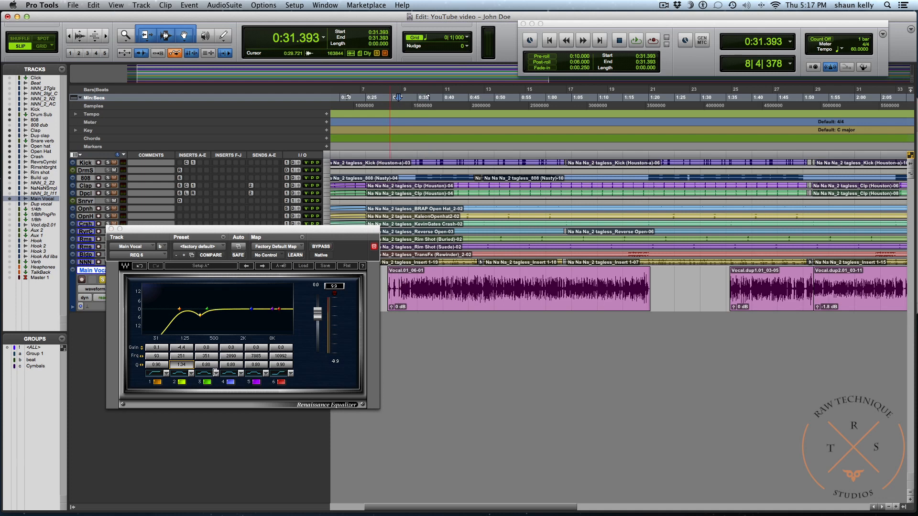
pyautogui.press('space')
pyautogui.moveTo(206, 365)
pyautogui.mouseDown()
pyautogui.moveTo(234, 365)
pyautogui.moveTo(209, 346)
pyautogui.moveTo(208, 324)
pyautogui.mouseUp()
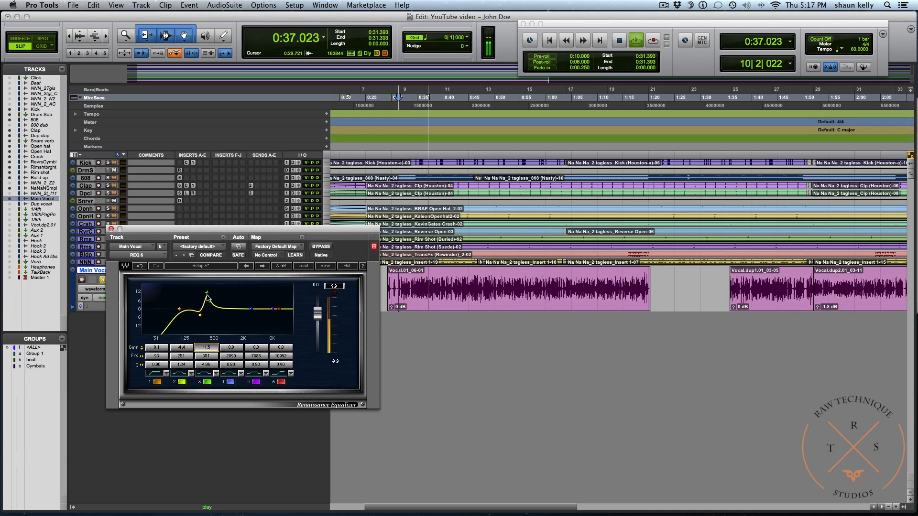
pyautogui.moveTo(208, 292); pyautogui.dragTo(214, 312)
pyautogui.press('space')
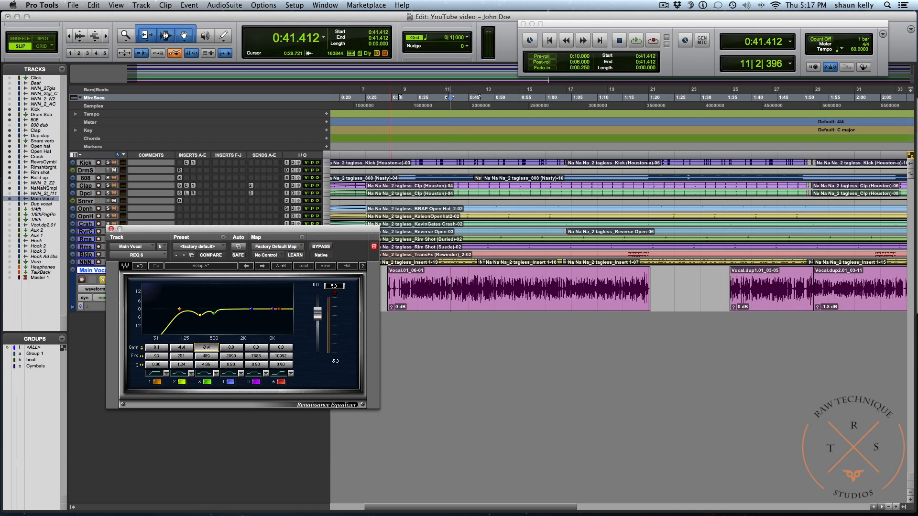
pyautogui.moveTo(211, 366); pyautogui.dragTo(197, 366)
# Sweep a narrow band 4 boost during playback and set the band to a -4.2 dB cut at about 738 Hz with a Q of 1.98
pyautogui.click(399, 287)
pyautogui.press('space')
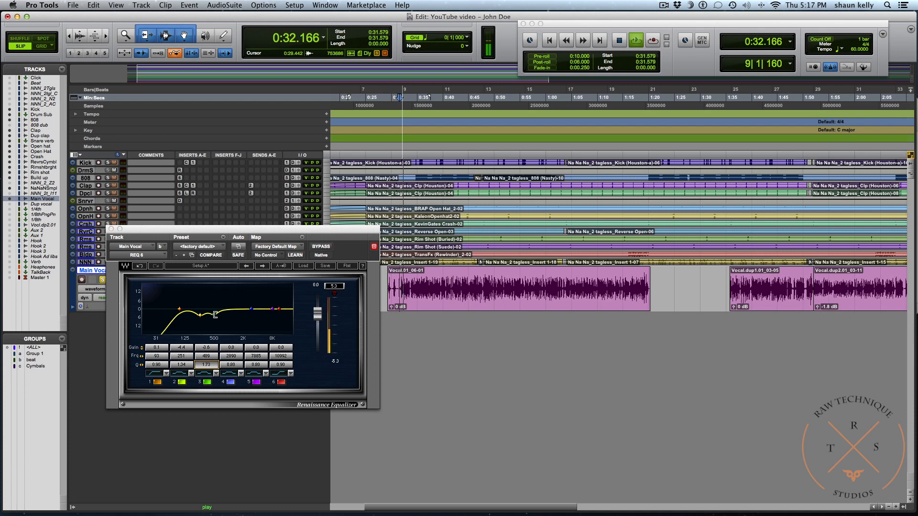
pyautogui.moveTo(231, 364); pyautogui.dragTo(257, 364)
pyautogui.moveTo(251, 309); pyautogui.dragTo(223, 290)
pyautogui.press('space')
pyautogui.moveTo(223, 290); pyautogui.dragTo(223, 315)
pyautogui.moveTo(231, 365); pyautogui.dragTo(231, 377)
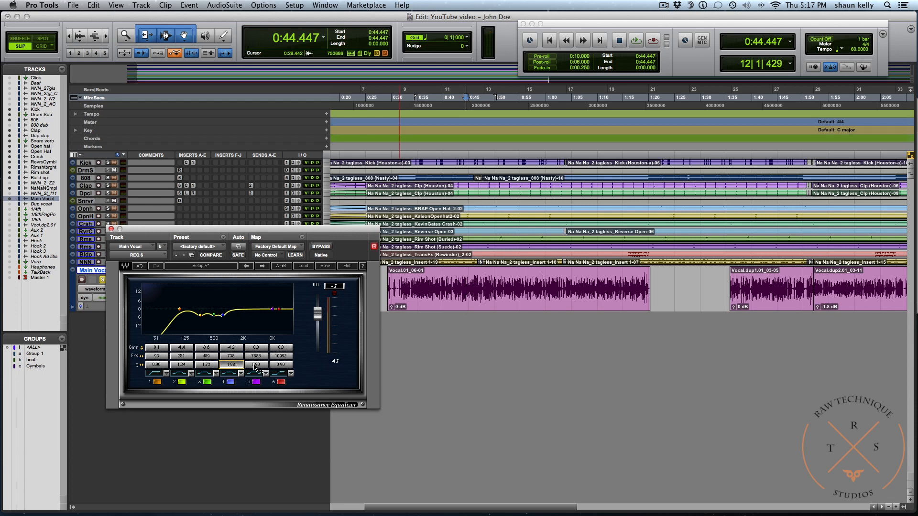
# Sweep band 5 during playback from 0:32.879 and set it to a -3.3 dB cut at 1206 Hz with a Q of 0.95
pyautogui.moveTo(255, 367); pyautogui.dragTo(255, 360)
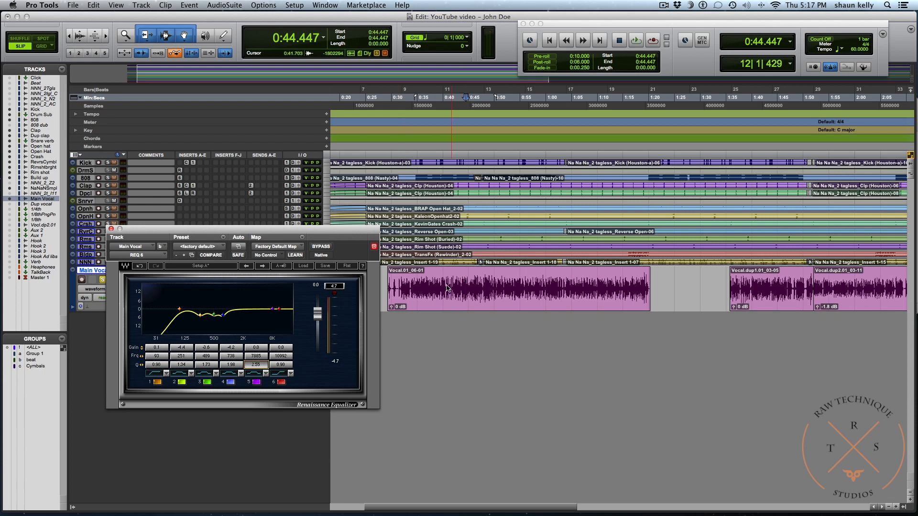
pyautogui.click(407, 283)
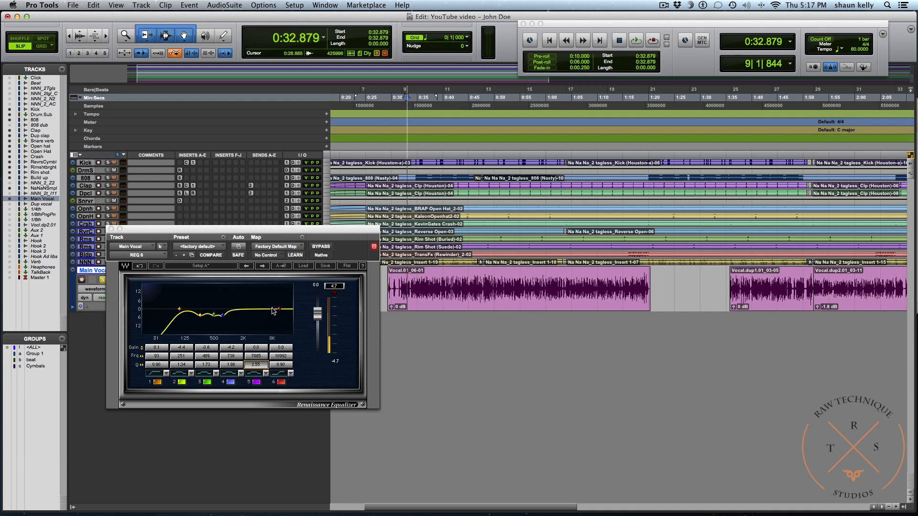
pyautogui.press('space')
pyautogui.moveTo(272, 309); pyautogui.dragTo(233, 312)
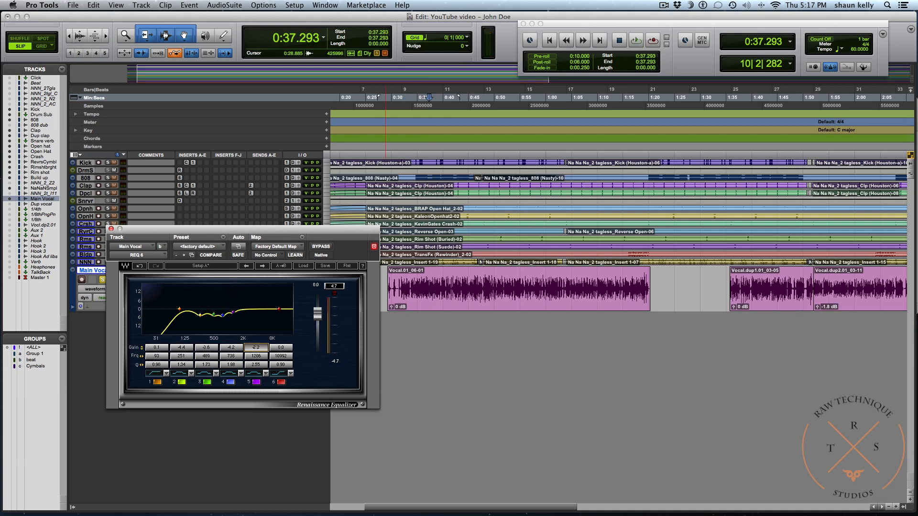
pyautogui.moveTo(263, 363); pyautogui.dragTo(243, 364)
pyautogui.press('space')
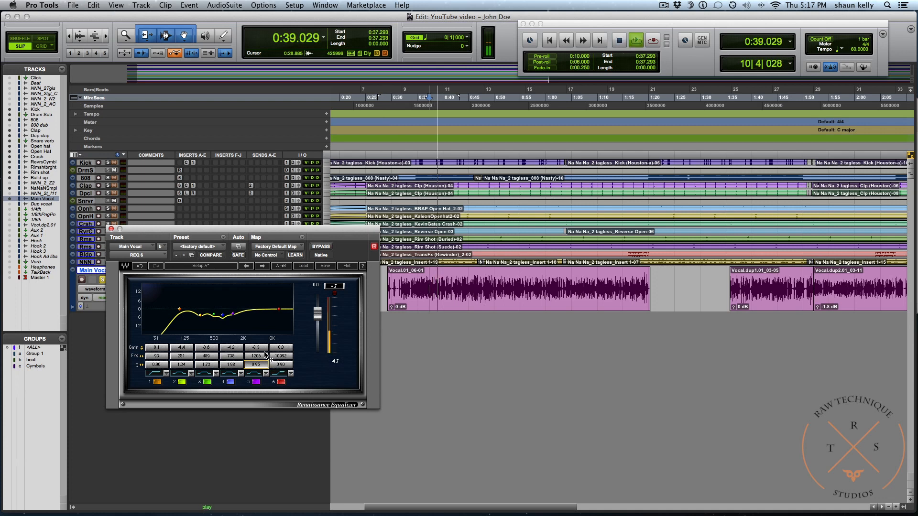
pyautogui.press('space')
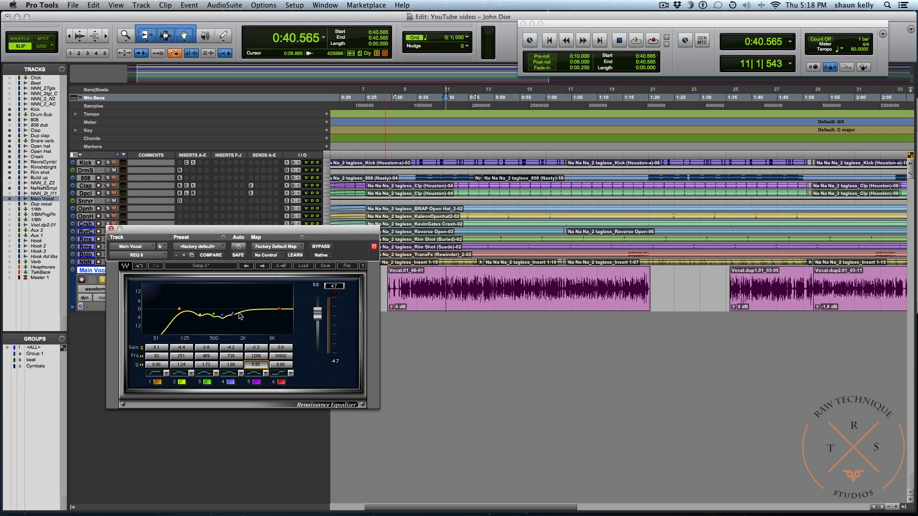
# Play the vocal from 0:31.764, compare it with the REQ 6 bypassed and active, and close the equalizer
pyautogui.click(401, 283)
pyautogui.press('space')
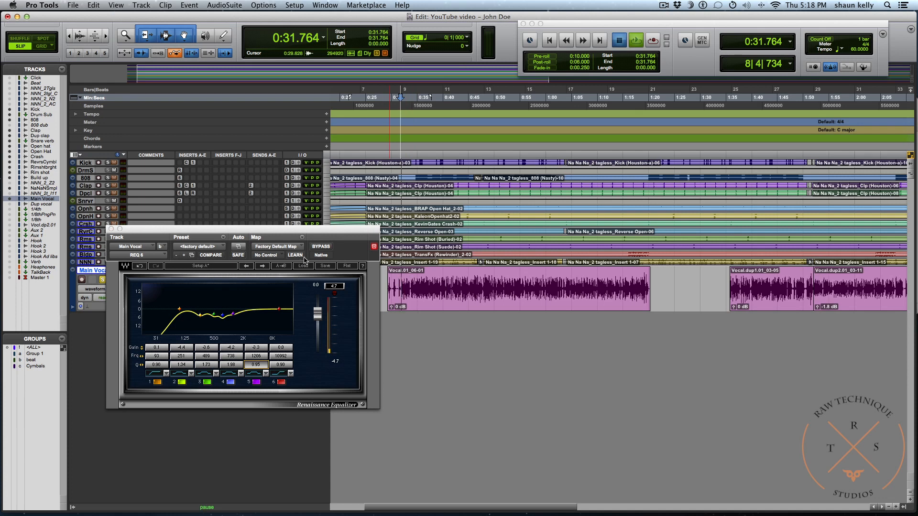
pyautogui.click(320, 246)
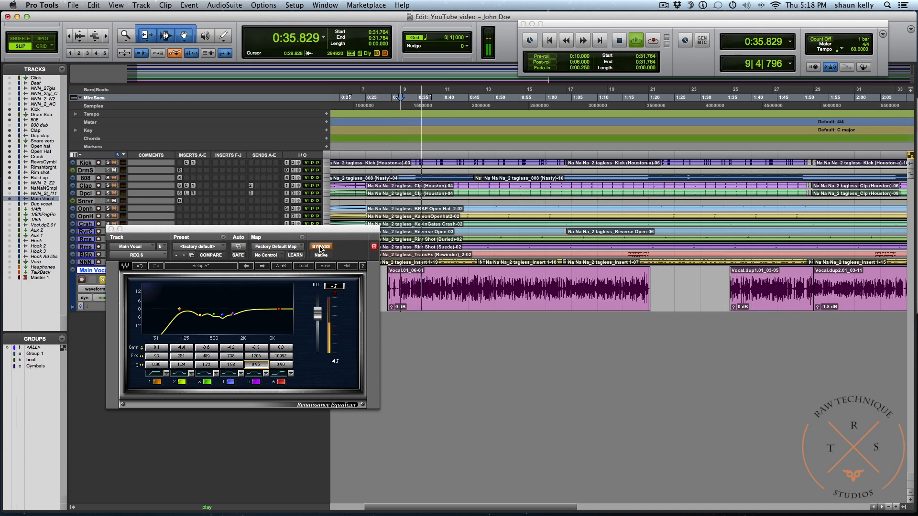
pyautogui.click(319, 247)
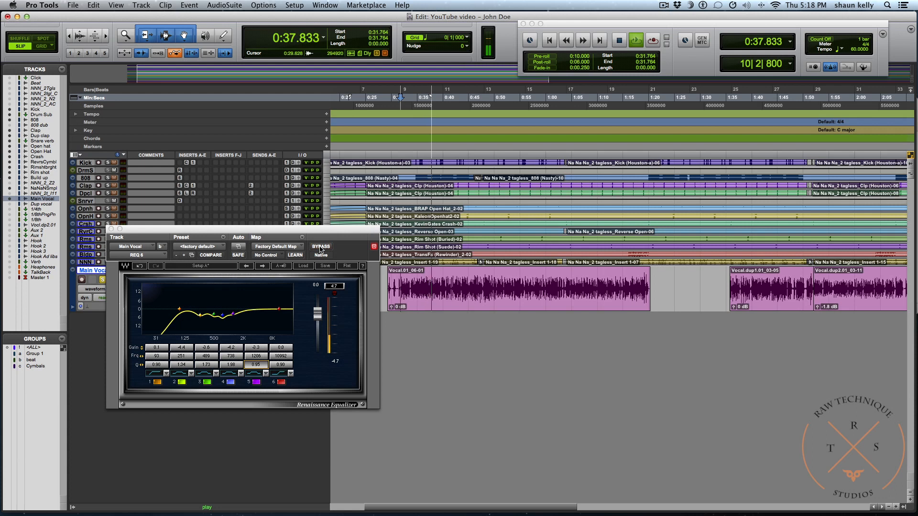
pyautogui.click(320, 248)
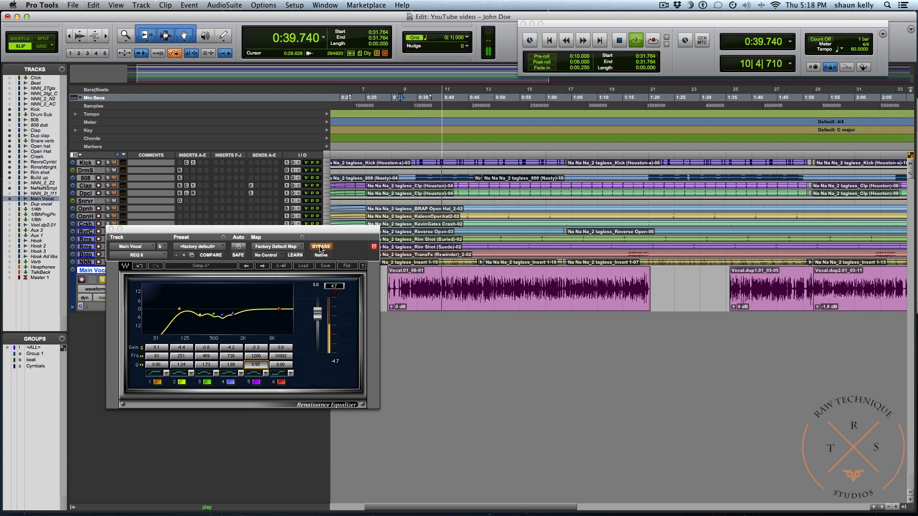
pyautogui.click(321, 248)
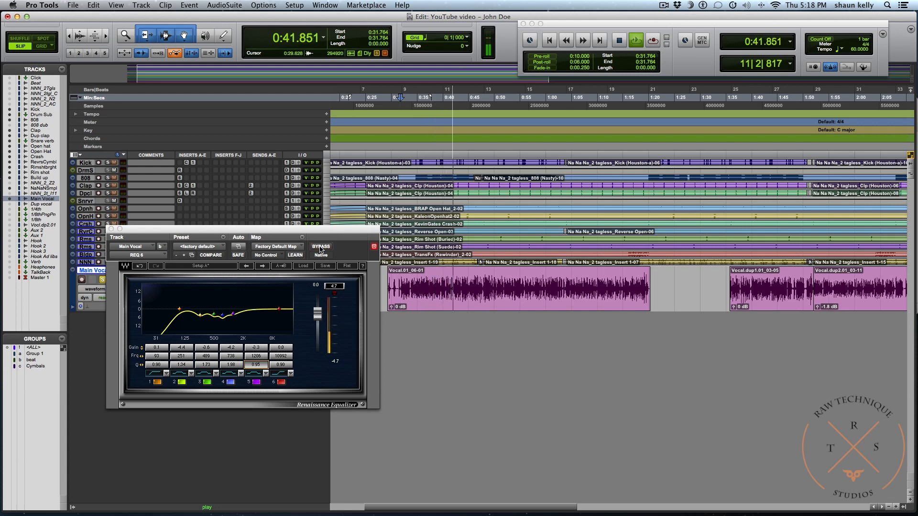
pyautogui.press('space')
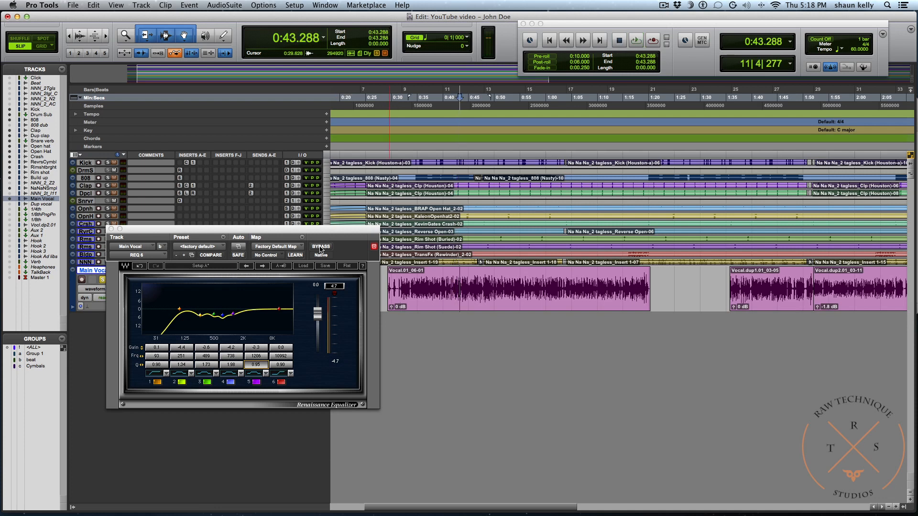
pyautogui.click(111, 230)
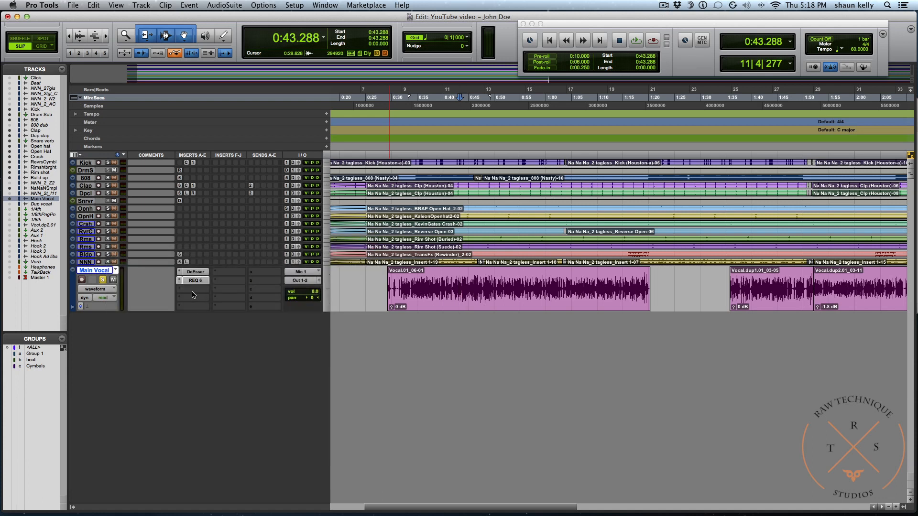
# Insert RCompressor in the Main Vocal track's third insert slot and load the Pensado Vocal RAP 1 preset
pyautogui.click(187, 293)
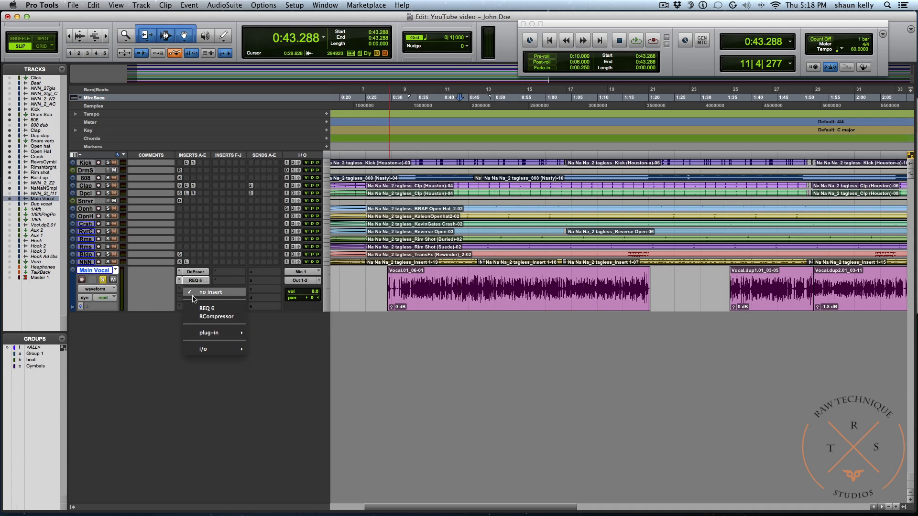
pyautogui.click(207, 317)
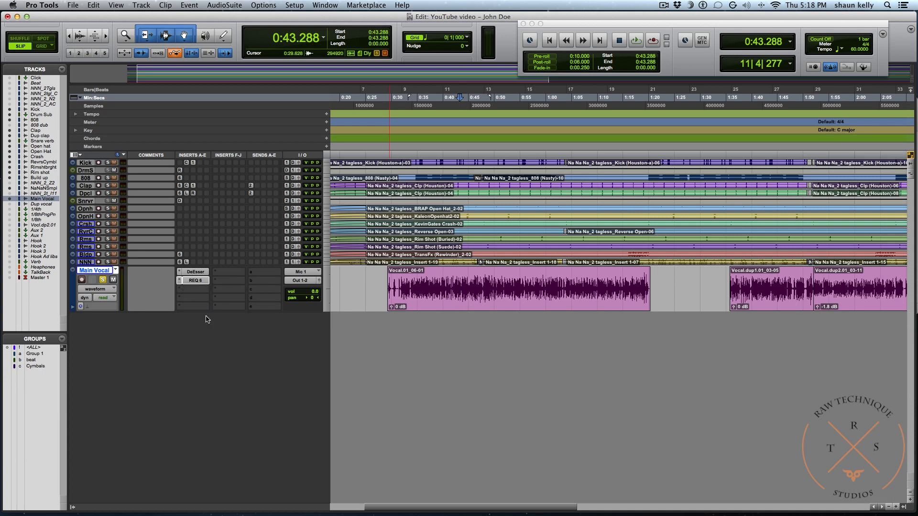
pyautogui.moveTo(224, 231); pyautogui.dragTo(226, 224)
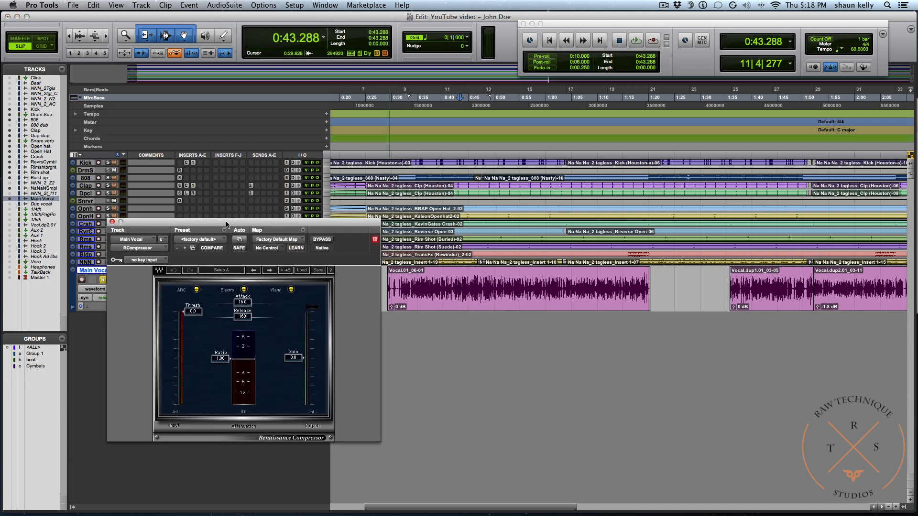
pyautogui.click(302, 271)
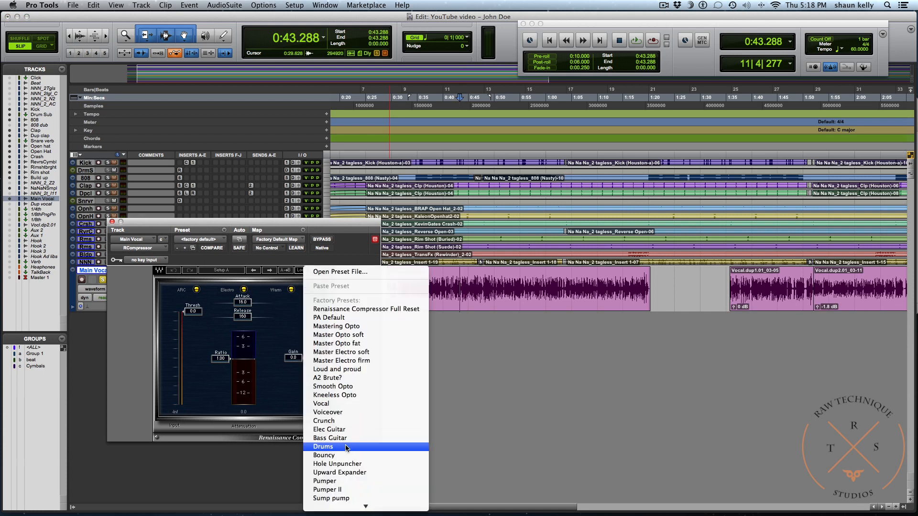
pyautogui.moveTo(346, 432)
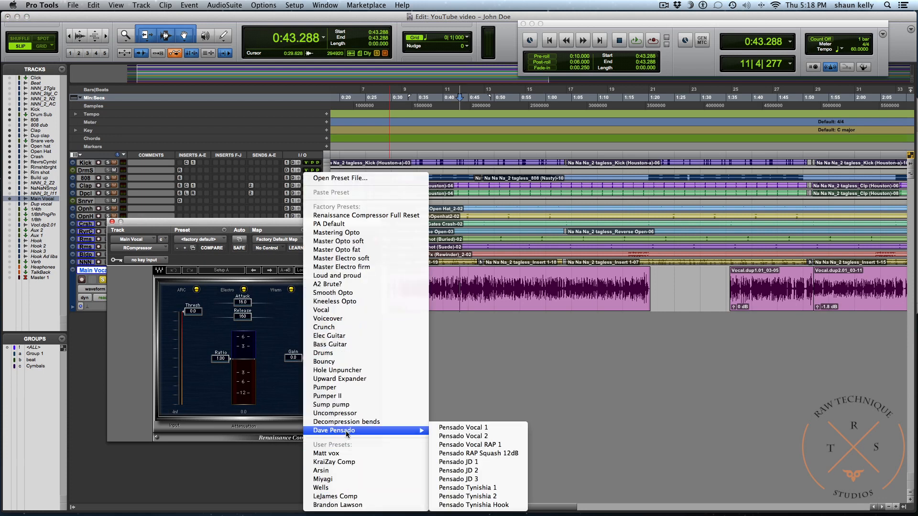
pyautogui.click(491, 449)
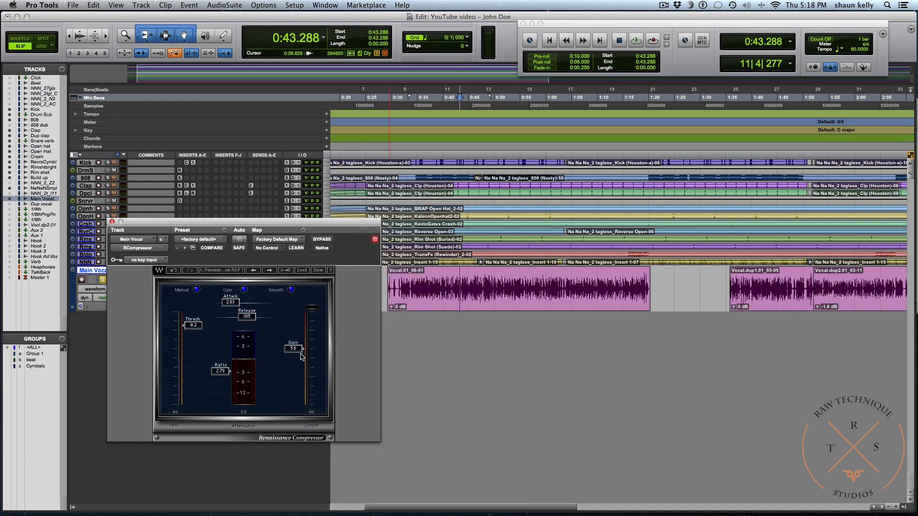
# Lower the compressor's threshold to -20.7 during playback from 0:31.114 and close the plug-in
pyautogui.click(397, 283)
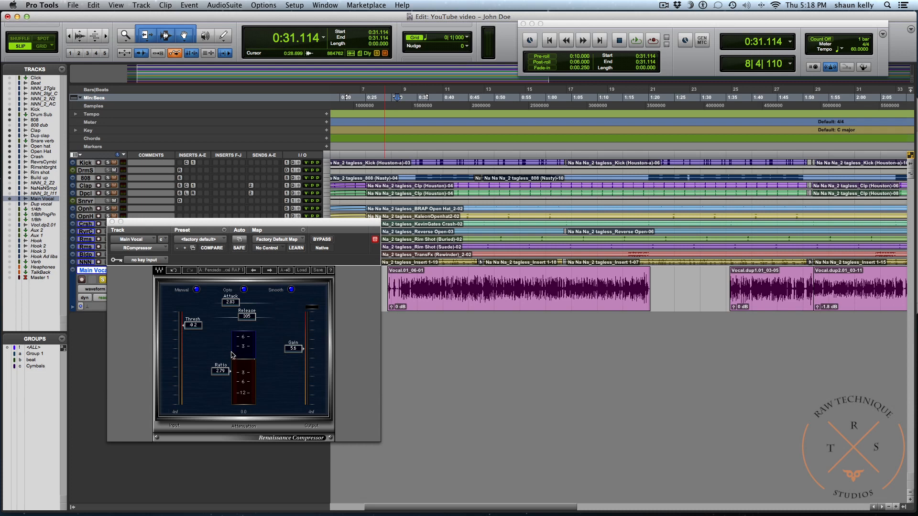
pyautogui.press('space')
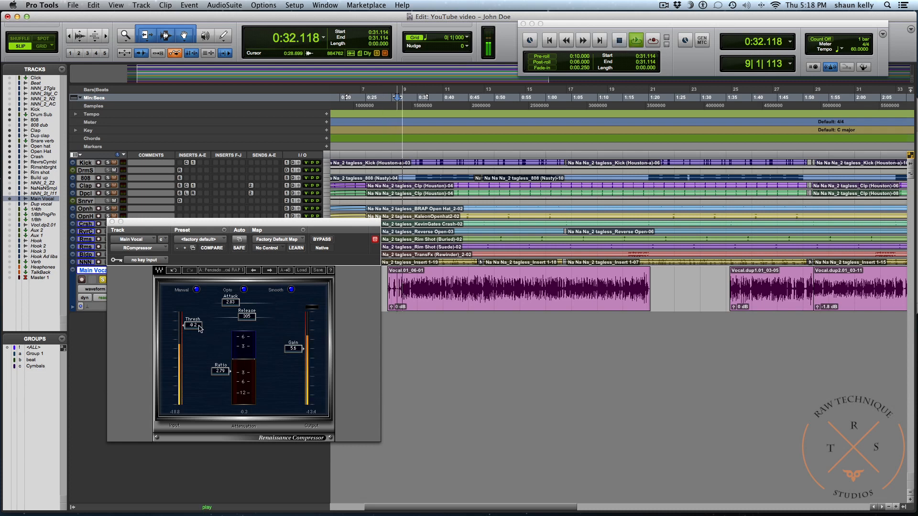
pyautogui.moveTo(200, 329); pyautogui.dragTo(196, 342)
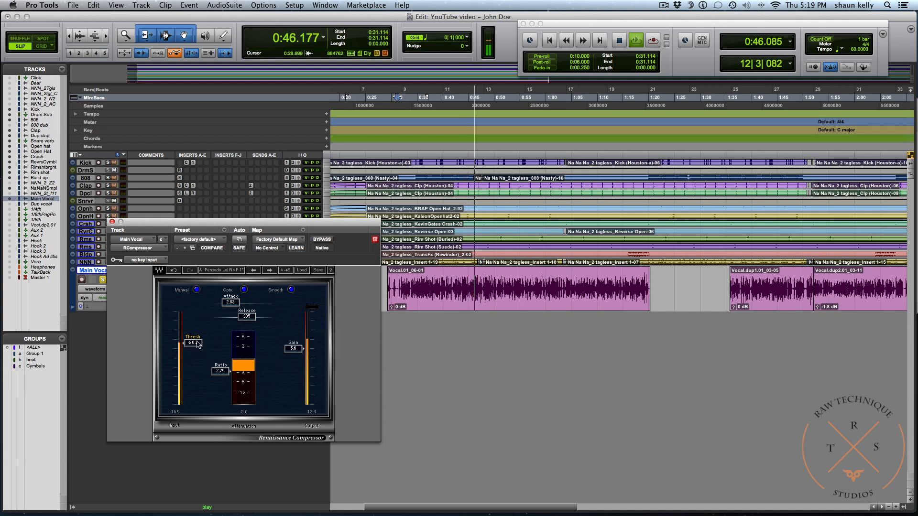
pyautogui.press('space')
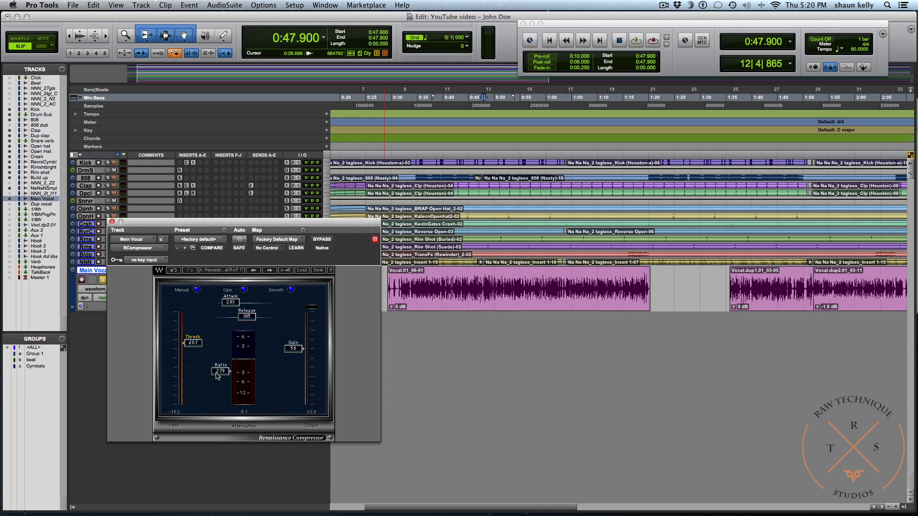
pyautogui.click(112, 222)
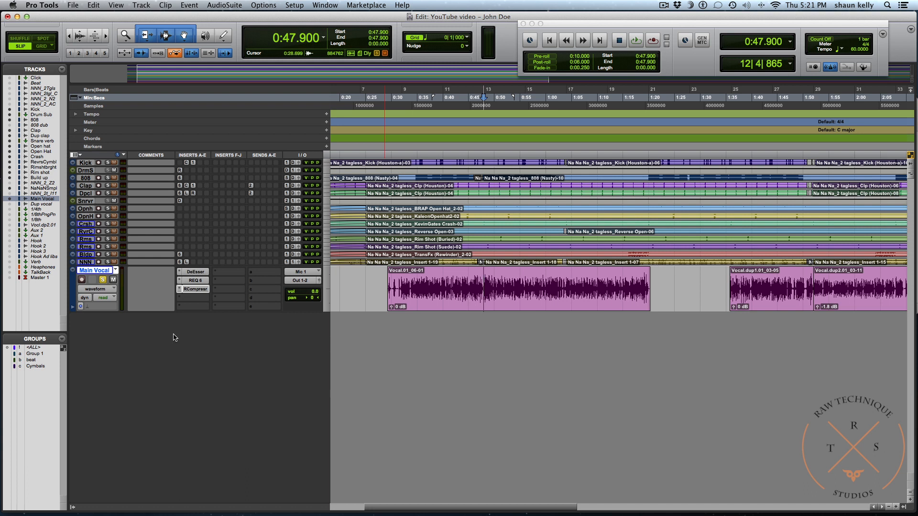
# Insert the harmonic plug-in AIR Enhancer (mono) in the Main Vocal track's fourth insert slot
pyautogui.click(181, 301)
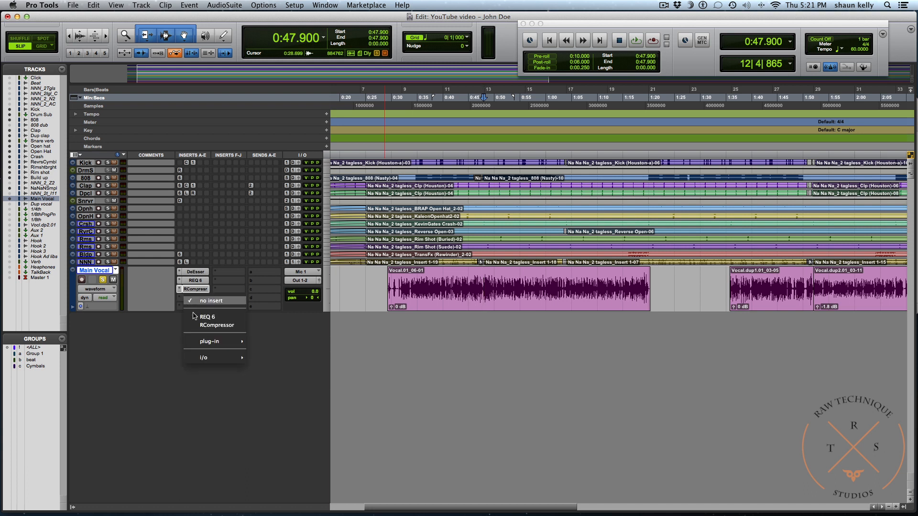
pyautogui.moveTo(213, 341)
pyautogui.moveTo(285, 394)
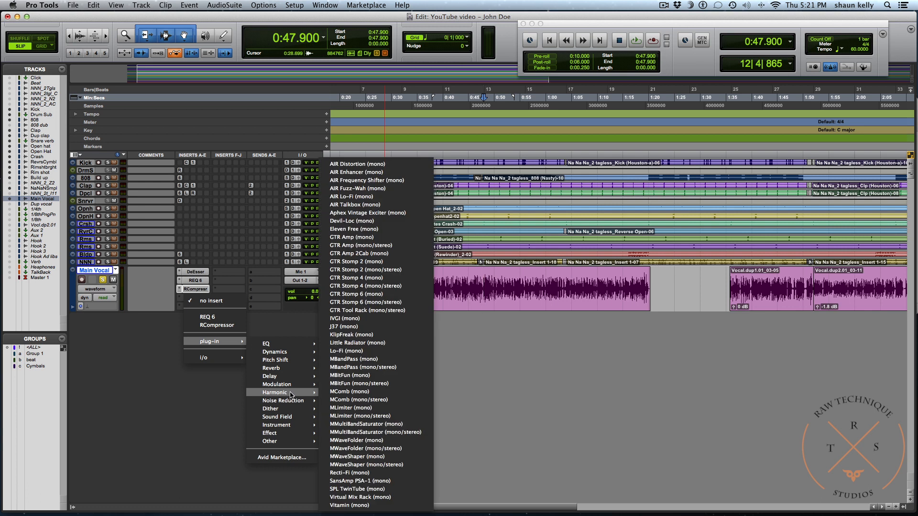
pyautogui.click(367, 173)
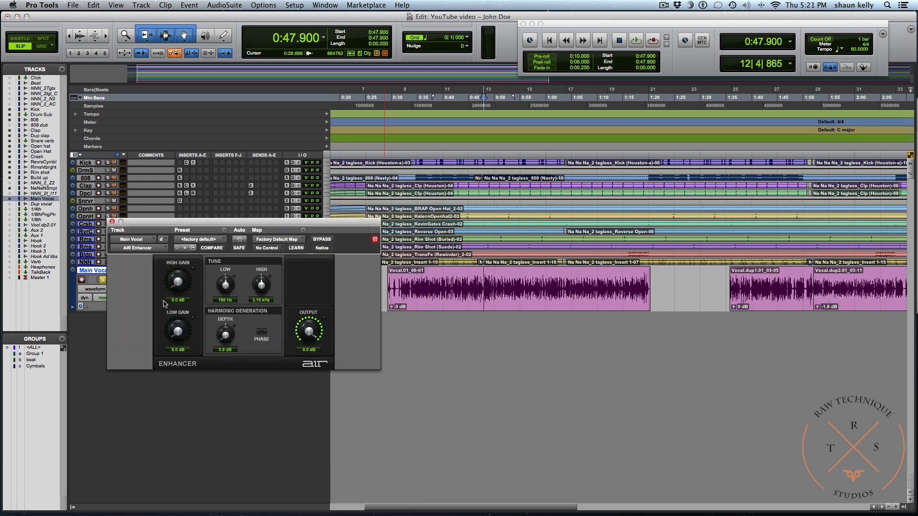
pyautogui.moveTo(209, 223); pyautogui.dragTo(216, 236)
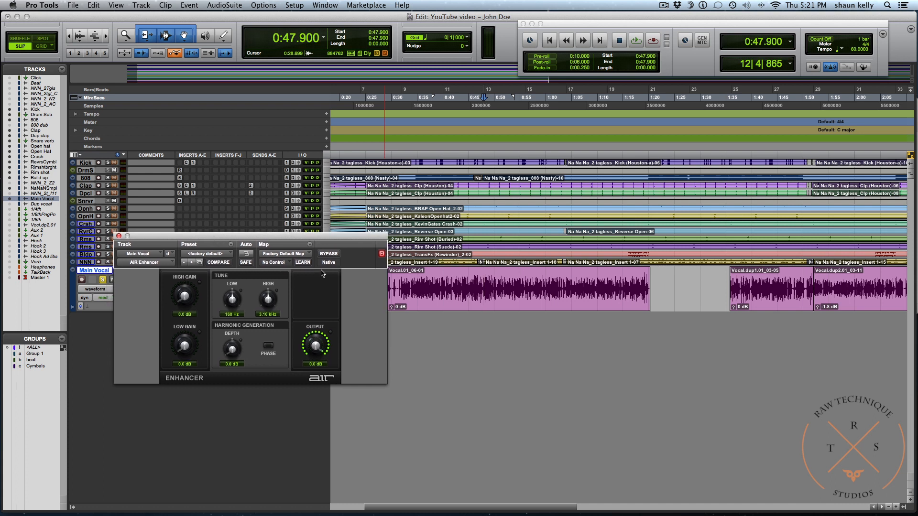
# Raise the Enhancer's High Gain to 4.3 dB during playback from 0:31.672 and compare it with the bypassed sound
pyautogui.click(401, 287)
pyautogui.press('space')
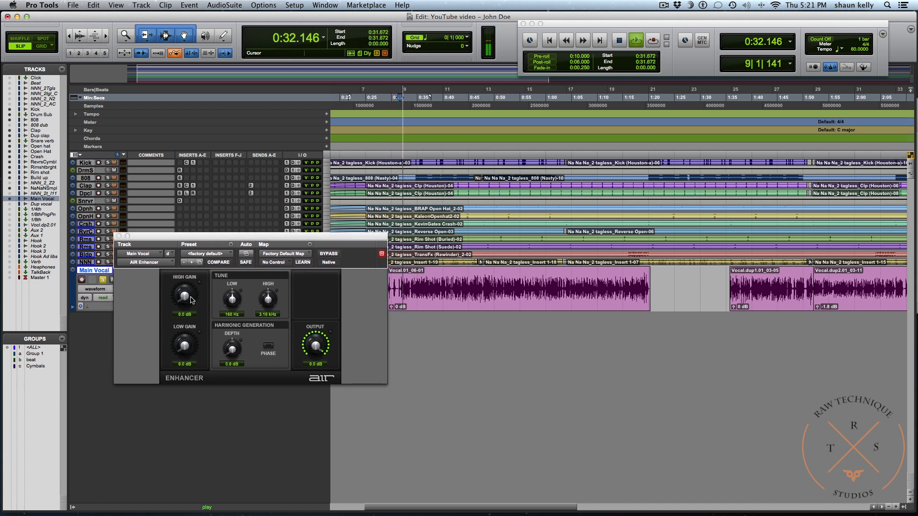
pyautogui.moveTo(187, 297); pyautogui.dragTo(282, 266)
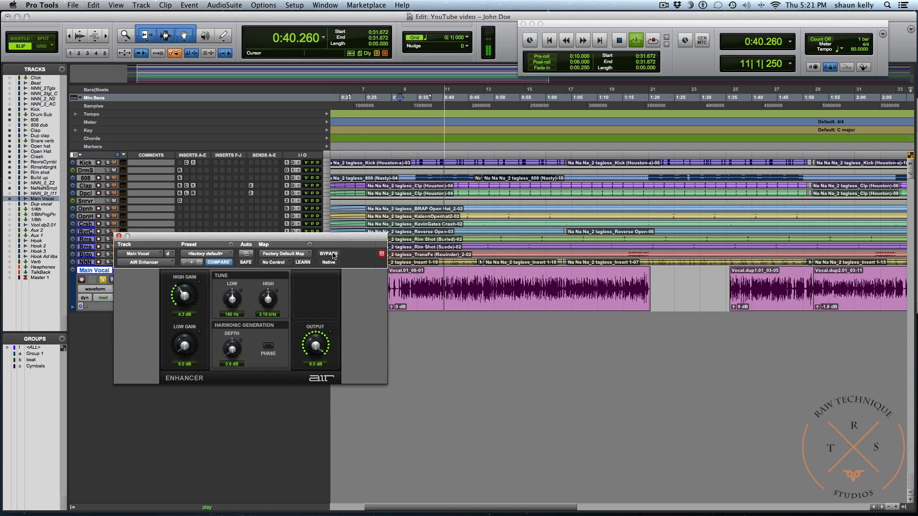
pyautogui.click(334, 254)
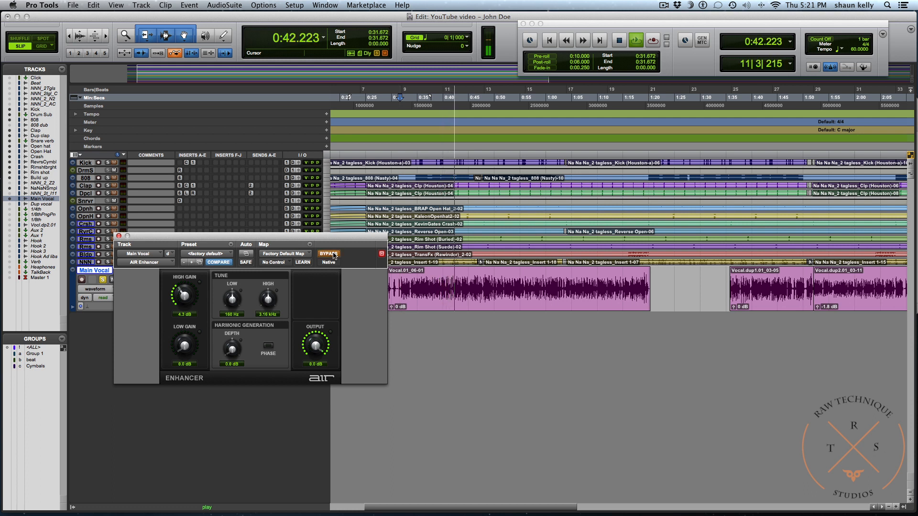
pyautogui.click(333, 254)
pyautogui.press('space')
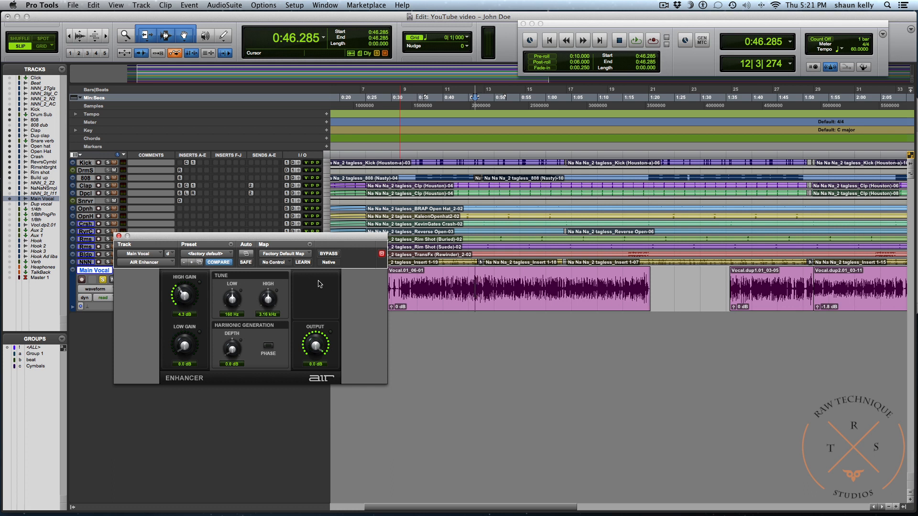
# Set the Enhancer's High Gain to 3.0 dB during playback from 0:46.285, listen with bypass on, and close the plug-in
pyautogui.press('space')
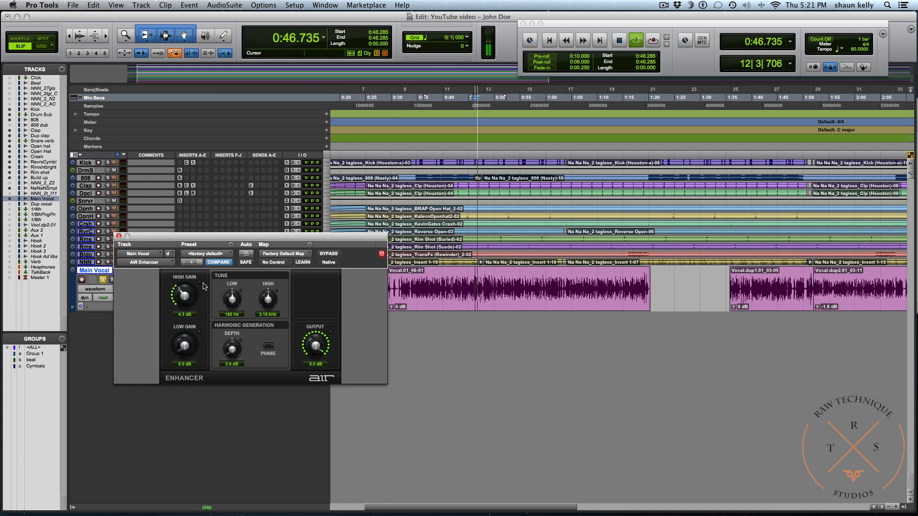
pyautogui.moveTo(186, 294); pyautogui.dragTo(184, 303)
pyautogui.click(329, 255)
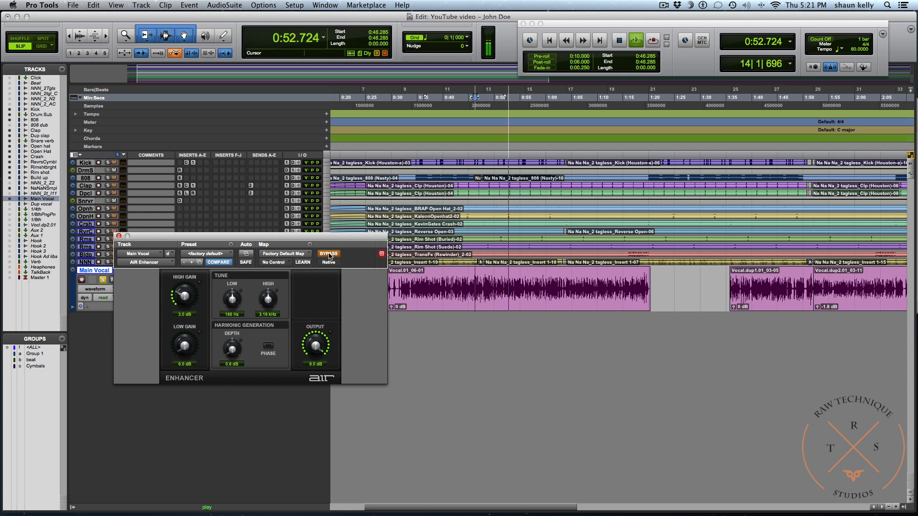
pyautogui.press('space')
pyautogui.click(119, 236)
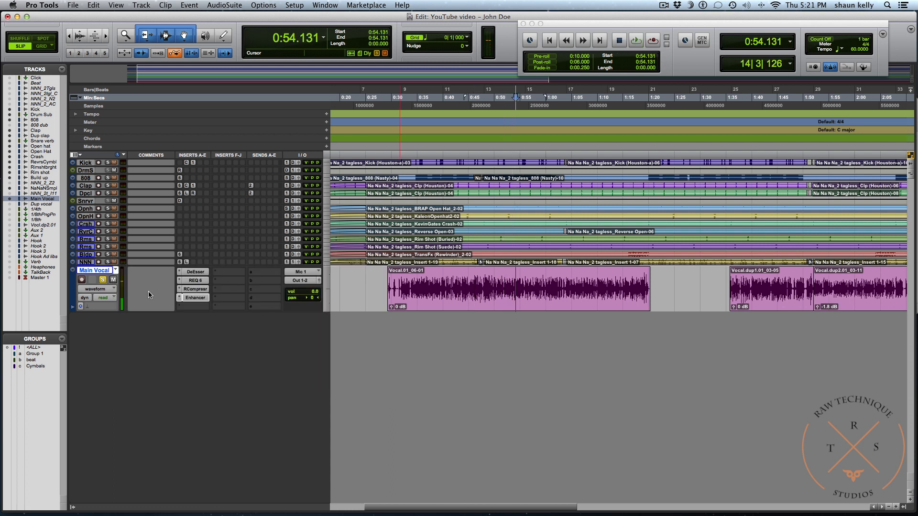
# Copy the Main Vocal track's DeEsser from the first to the fifth insert slot and open the copy
pyautogui.click(181, 307)
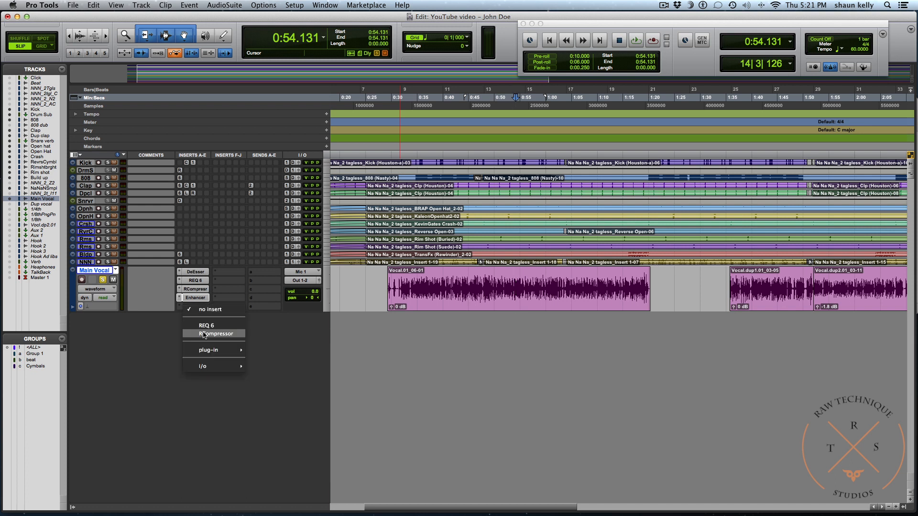
pyautogui.click(153, 334)
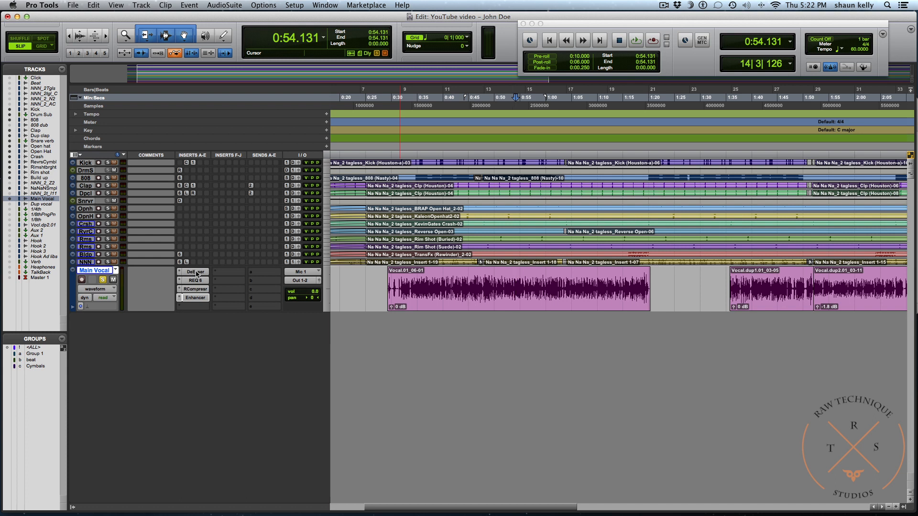
pyautogui.moveTo(197, 274); pyautogui.dragTo(196, 308)
pyautogui.click(196, 307)
pyautogui.moveTo(216, 236); pyautogui.dragTo(227, 228)
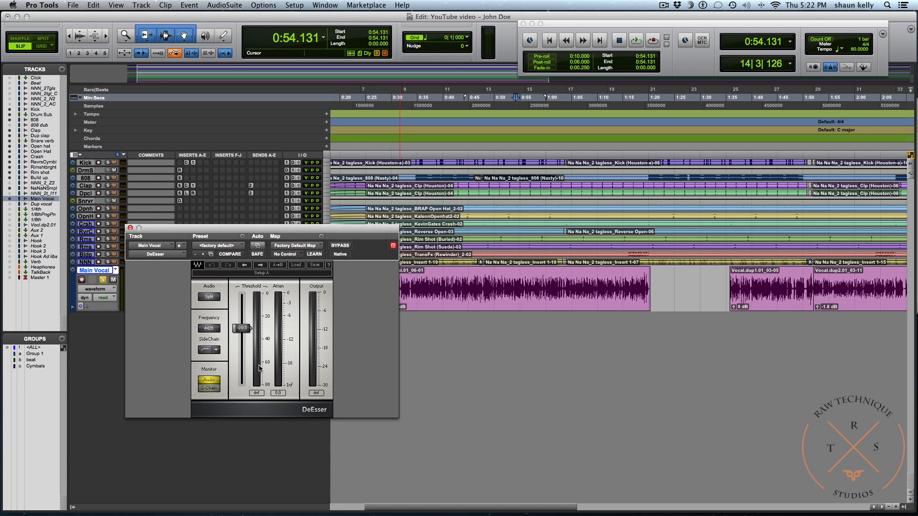
# Set the copied DeEsser's threshold to -31.4 during playback from 0:54.131, comparing with the bypassed sound, and close the plug-in
pyautogui.press('space')
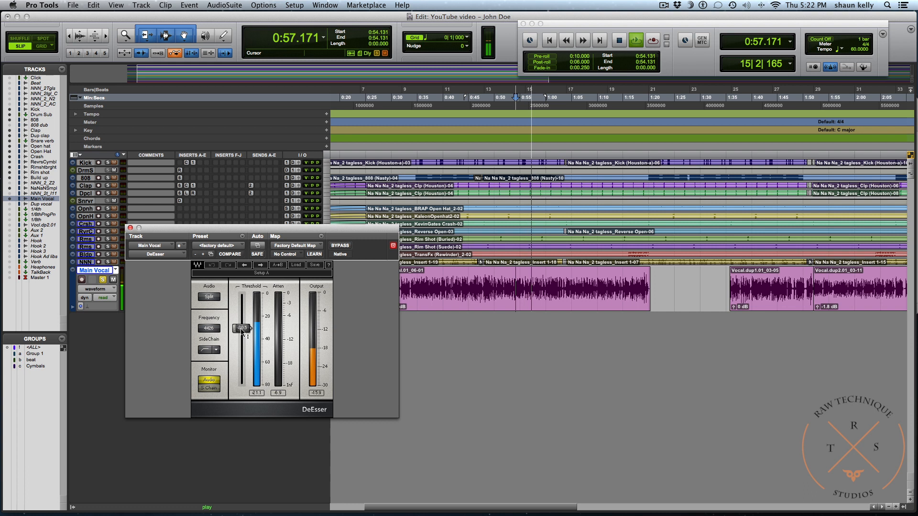
pyautogui.moveTo(240, 328); pyautogui.dragTo(240, 331)
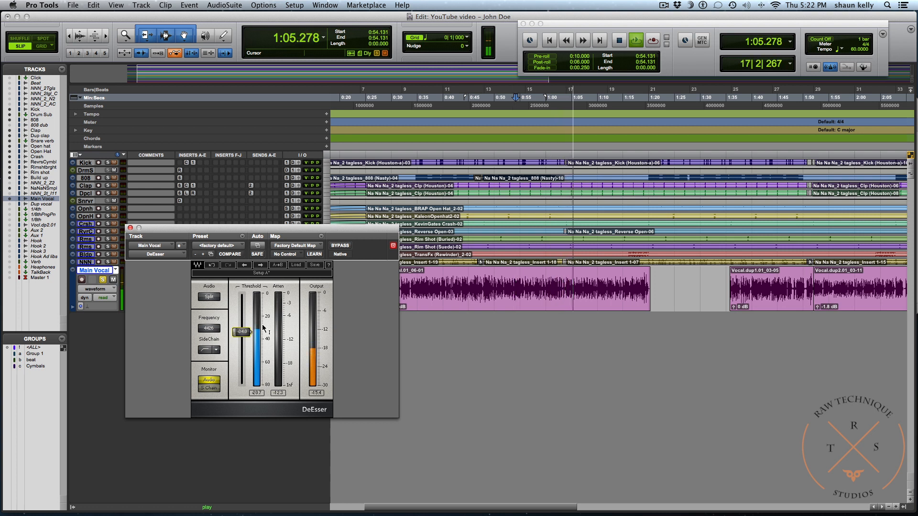
pyautogui.click(338, 246)
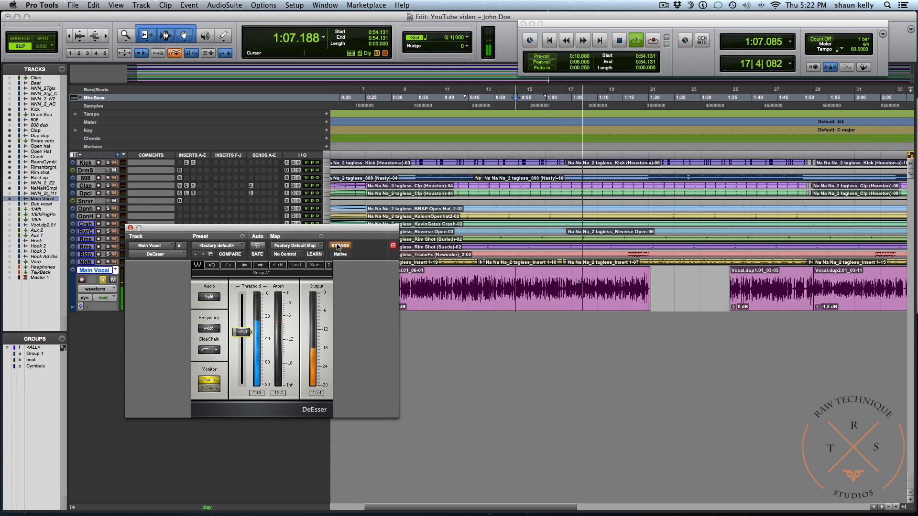
pyautogui.click(338, 246)
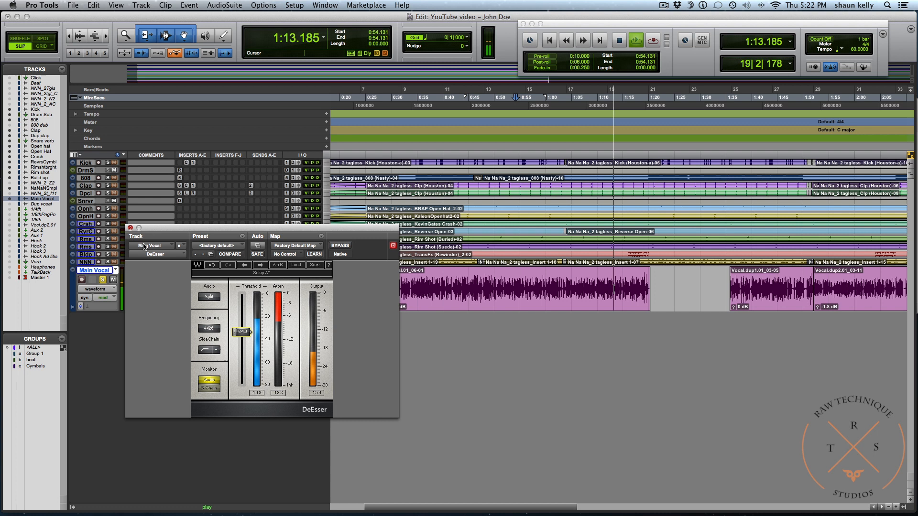
pyautogui.moveTo(246, 336); pyautogui.dragTo(244, 328)
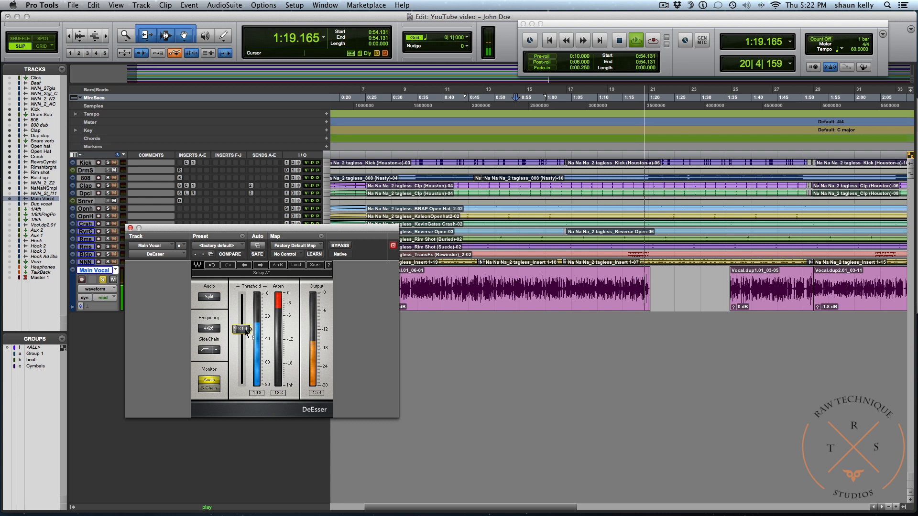
pyautogui.press('space')
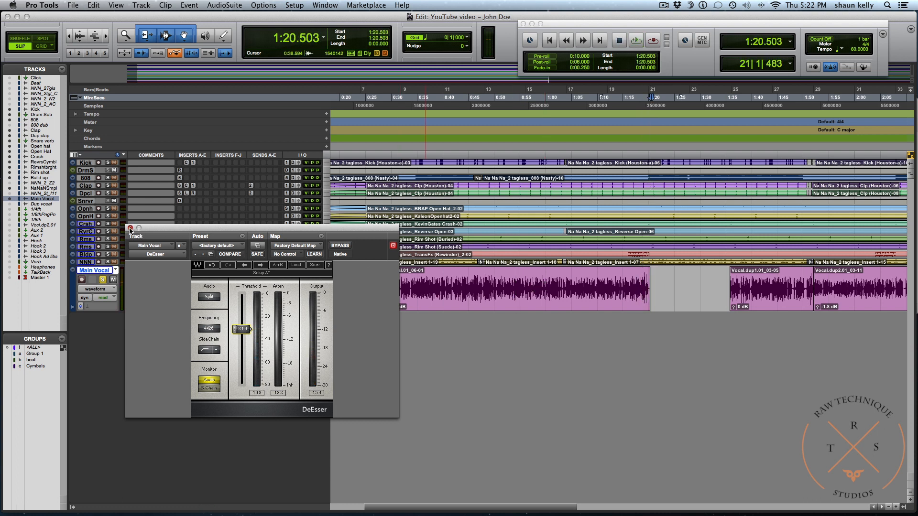
pyautogui.click(130, 228)
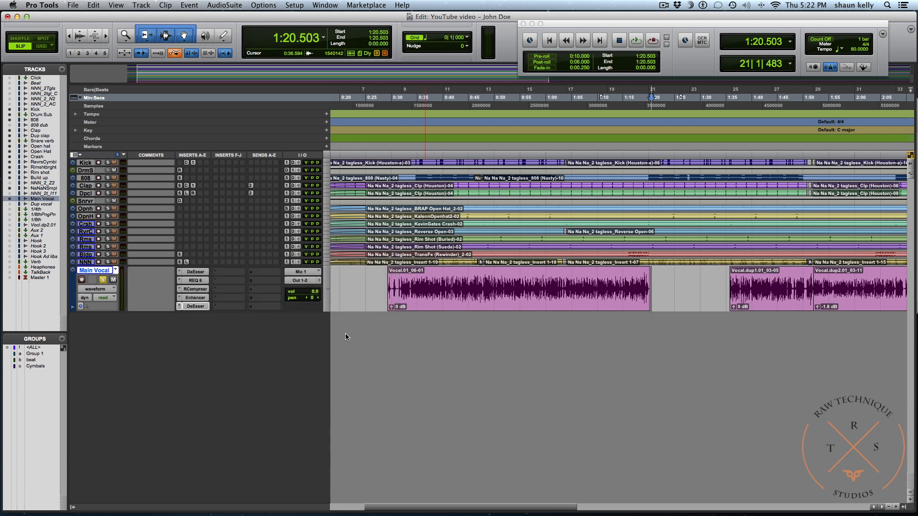
# Unsolo the Main Vocal track and listen to it with the full mix from 0:31.579
pyautogui.click(103, 281)
pyautogui.click(400, 283)
pyautogui.press('space')
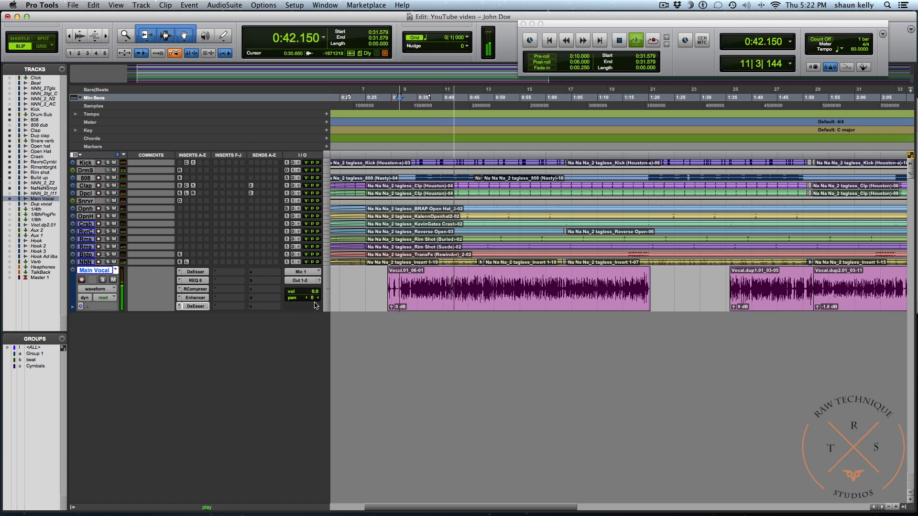
pyautogui.press('space')
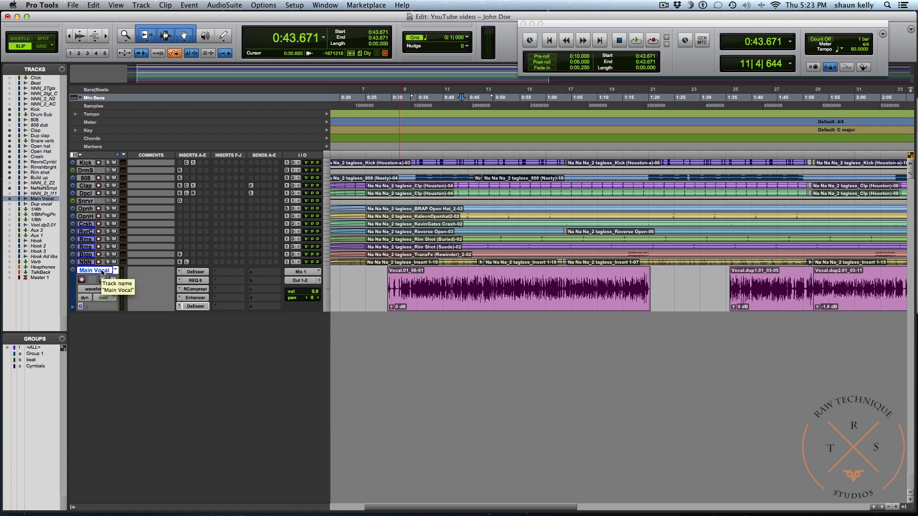
# Create one stereo and one mono Aux Input track below the Main Vocal track
pyautogui.press('shift+super+n')
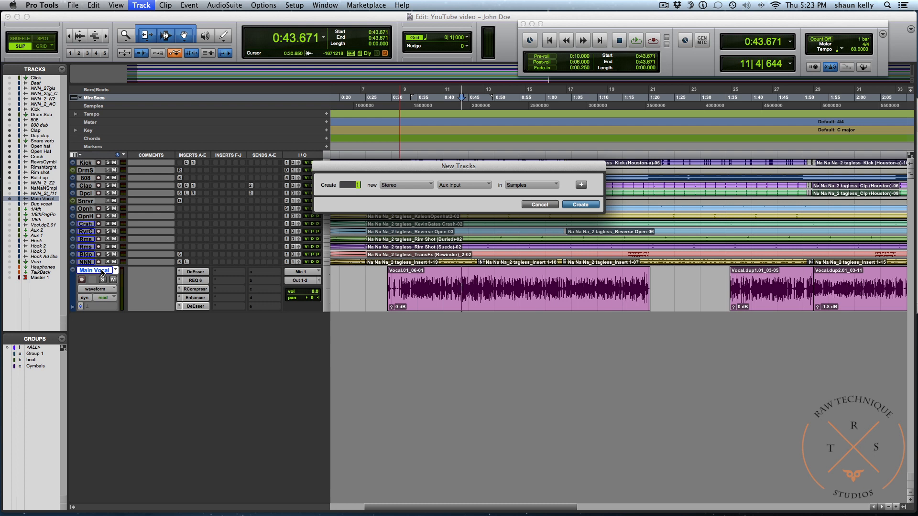
pyautogui.click(581, 185)
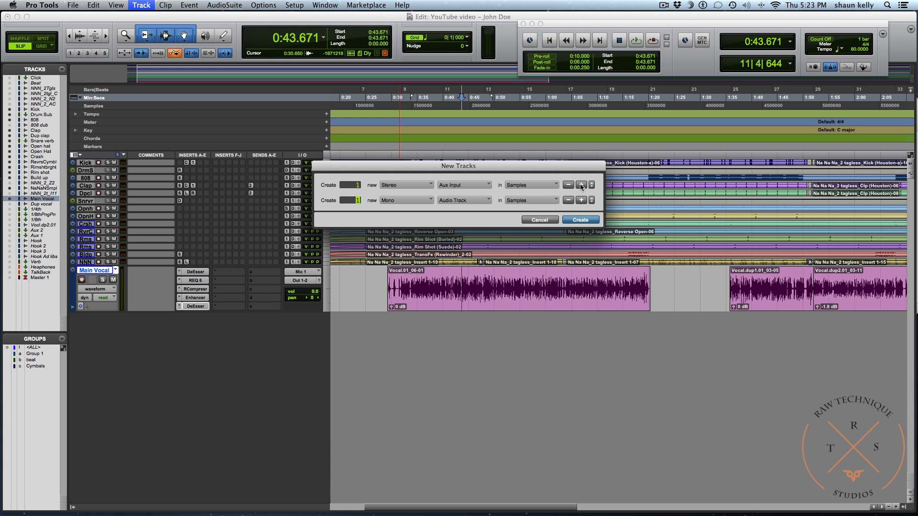
pyautogui.click(461, 206)
pyautogui.click(460, 209)
pyautogui.click(575, 220)
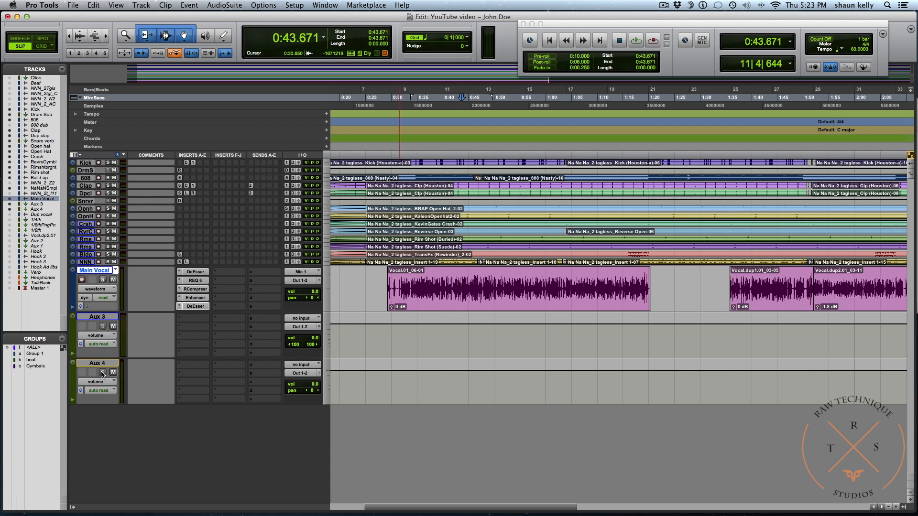
# Solo the Main Vocal track and rename Aux 3 as Reverb and Aux 4 as Saturation
pyautogui.click(103, 281)
pyautogui.doubleClick(97, 317)
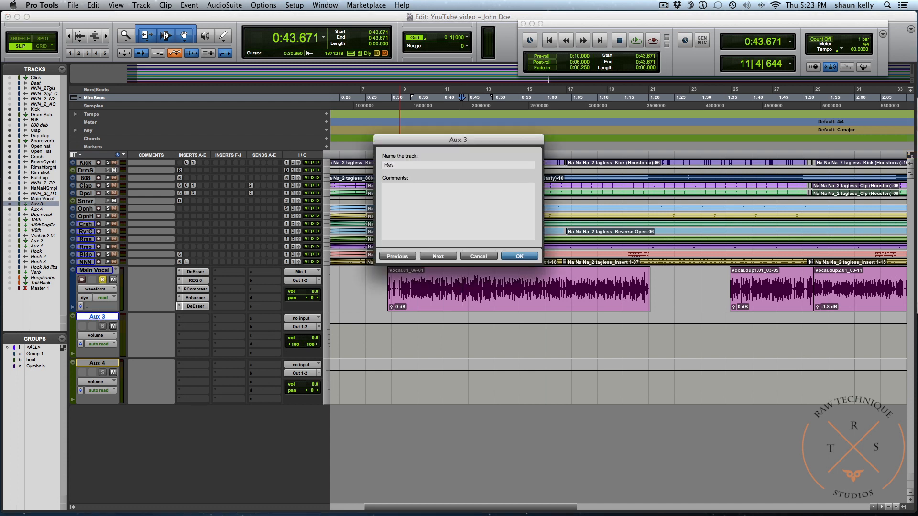
pyautogui.write('Reverb')
pyautogui.press('Return')
pyautogui.doubleClick(98, 363)
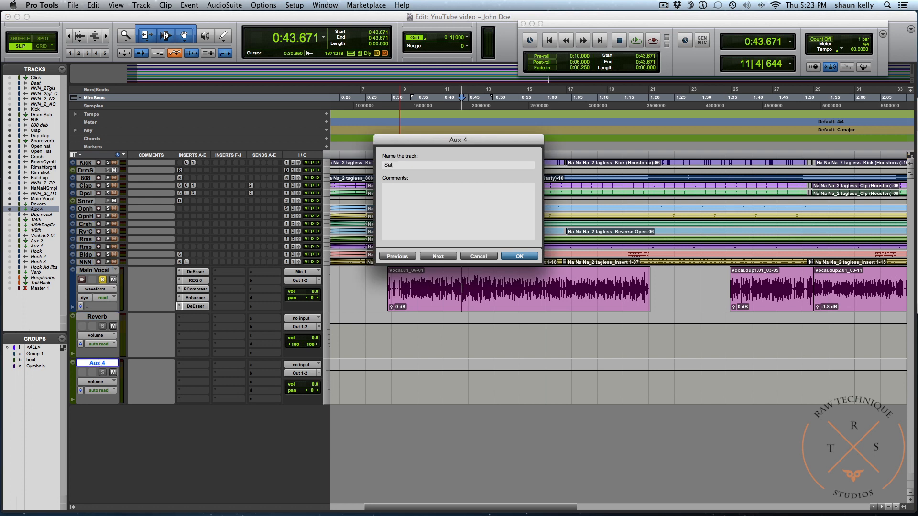
pyautogui.press('Return')
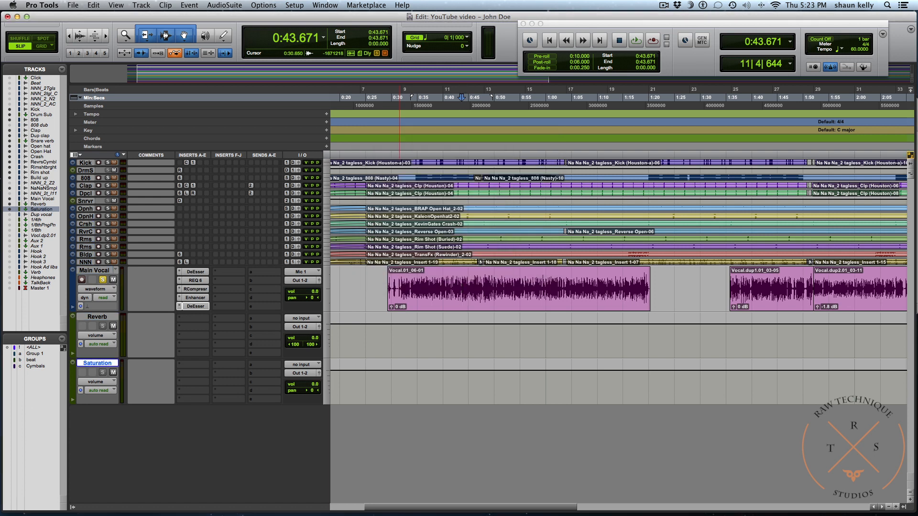
pyautogui.click(294, 321)
pyautogui.moveTo(325, 345)
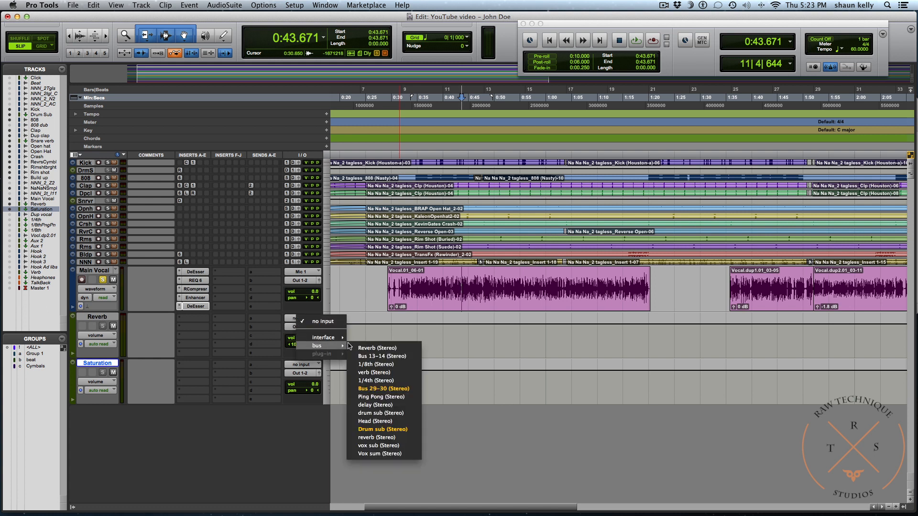
pyautogui.click(366, 325)
# Restore the default bus paths in the I/O Setup and confirm the setup
pyautogui.click(301, 5)
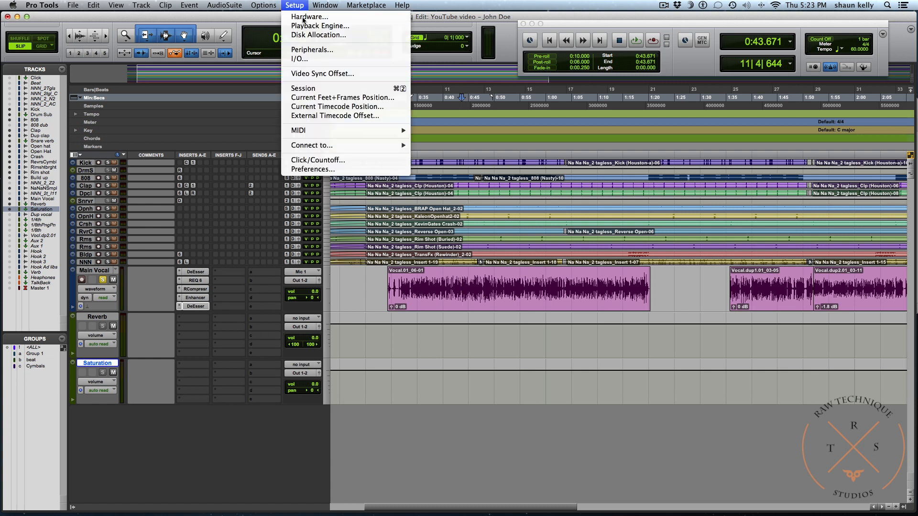
pyautogui.click(299, 58)
pyautogui.click(366, 87)
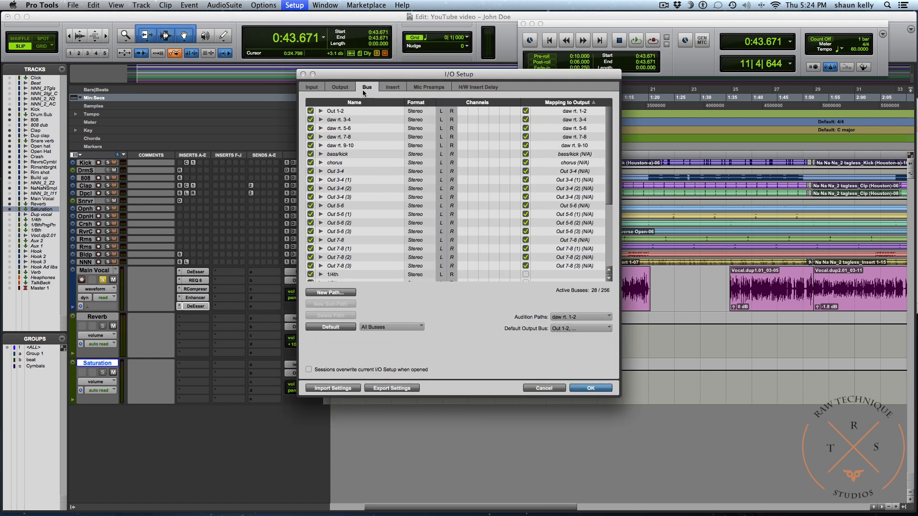
pyautogui.click(329, 327)
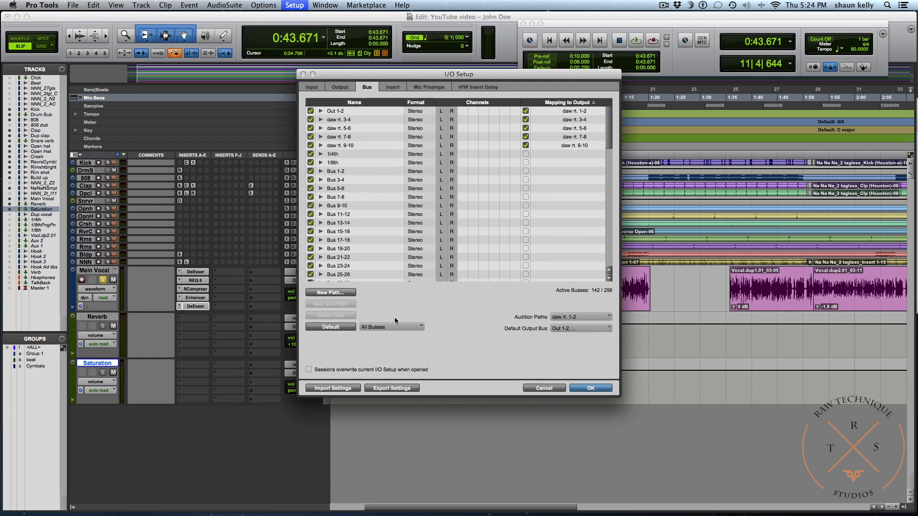
pyautogui.click(587, 388)
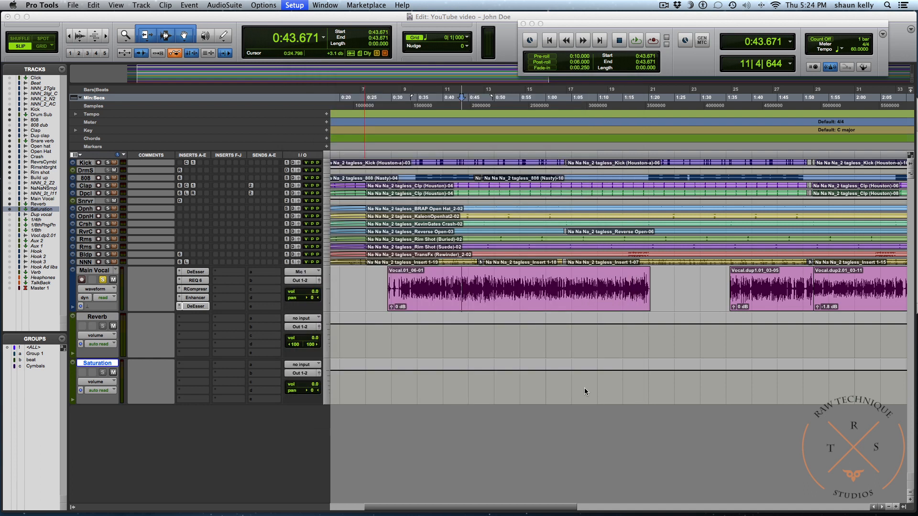
# Set the Reverb track's input to the stereo Bus 1-2
pyautogui.click(295, 323)
pyautogui.moveTo(330, 346)
pyautogui.moveTo(377, 348)
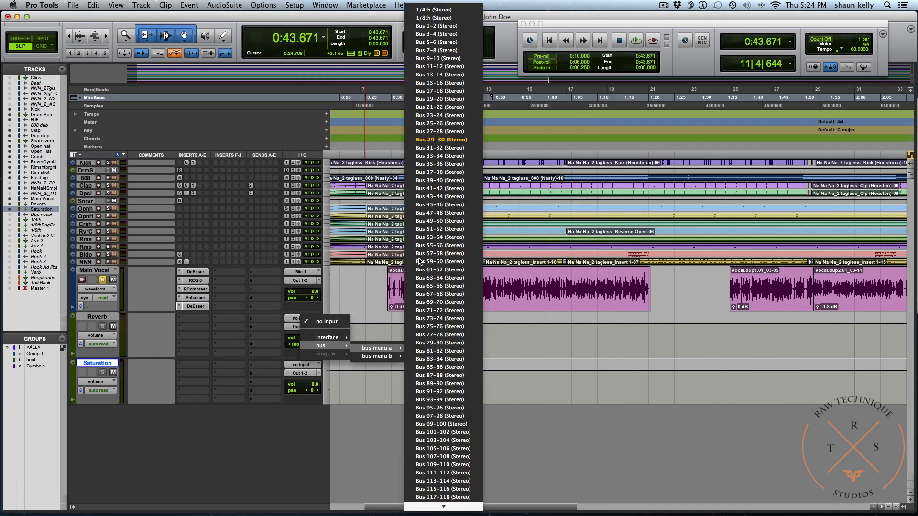
pyautogui.click(442, 26)
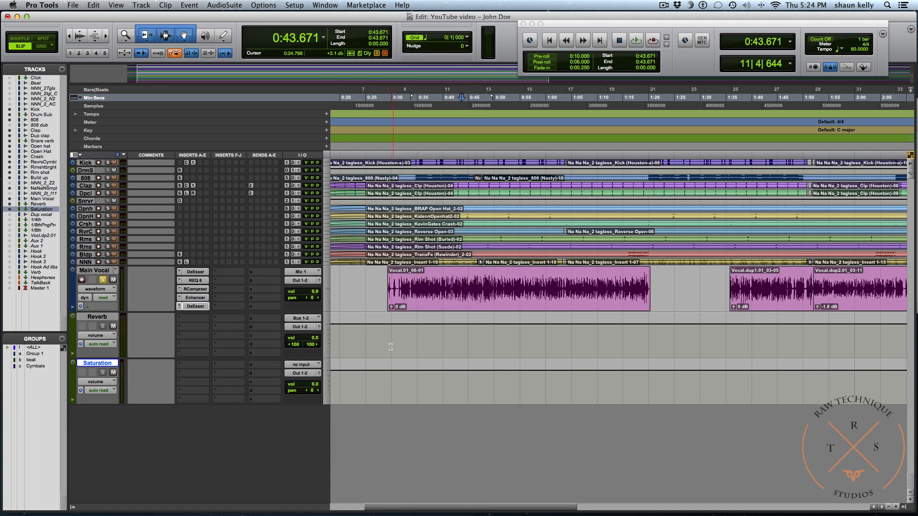
# Set the Saturation track's input to the mono Bus 3
pyautogui.click(296, 367)
pyautogui.moveTo(319, 392)
pyautogui.moveTo(375, 394)
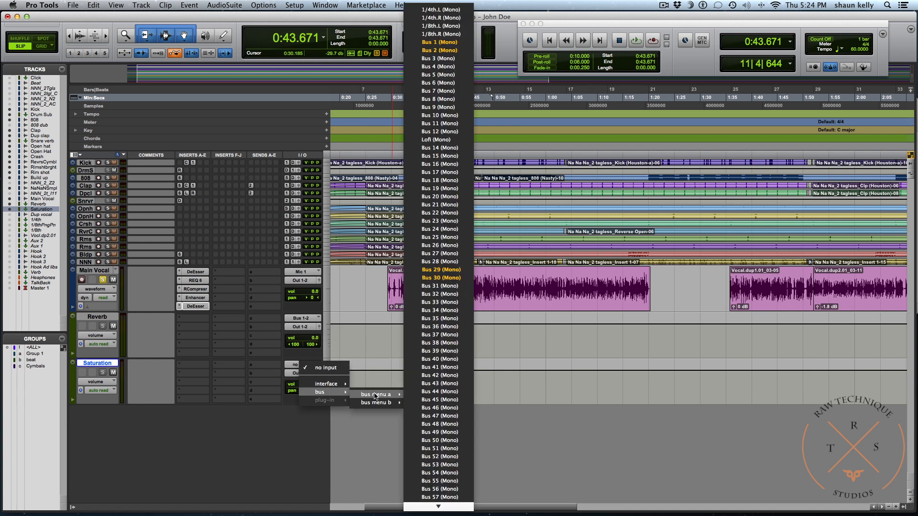
pyautogui.click(441, 58)
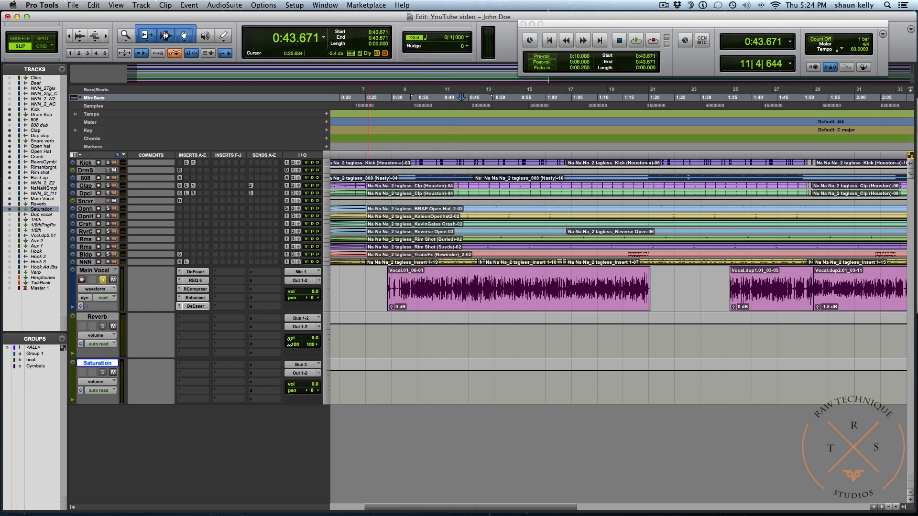
# Rename the Reverb track's input bus, Bus 1-2, as Reverb
pyautogui.rightClick(294, 320)
pyautogui.click(327, 338)
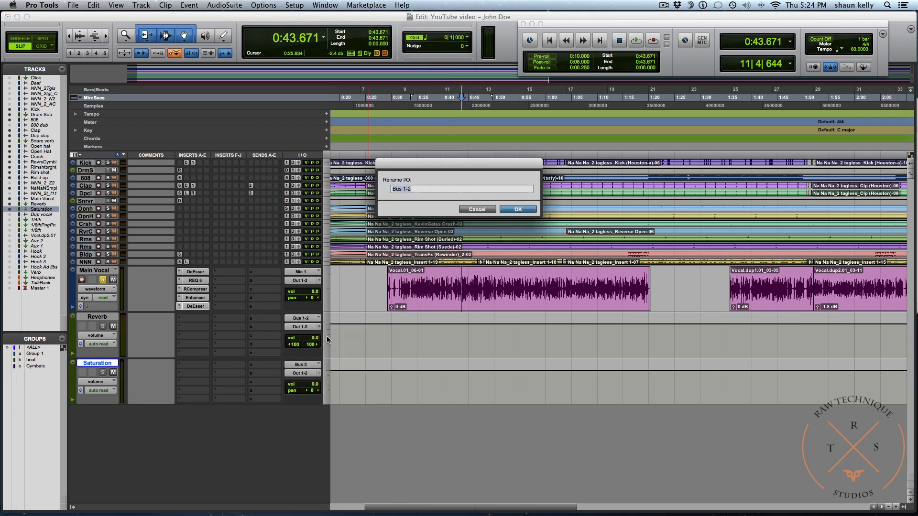
pyautogui.write('Reverb')
pyautogui.press('Return')
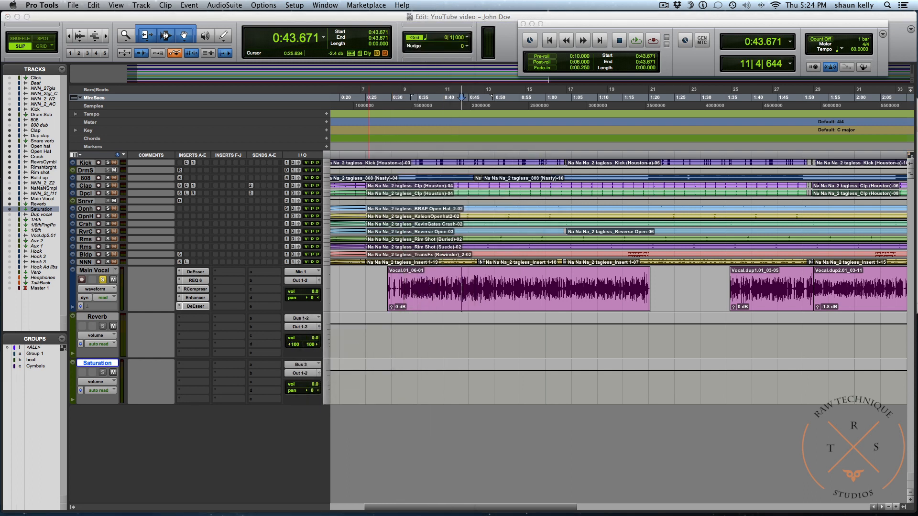
# Rename the Saturation track's input bus, Bus 3, as Saturation
pyautogui.rightClick(303, 365)
pyautogui.click(320, 385)
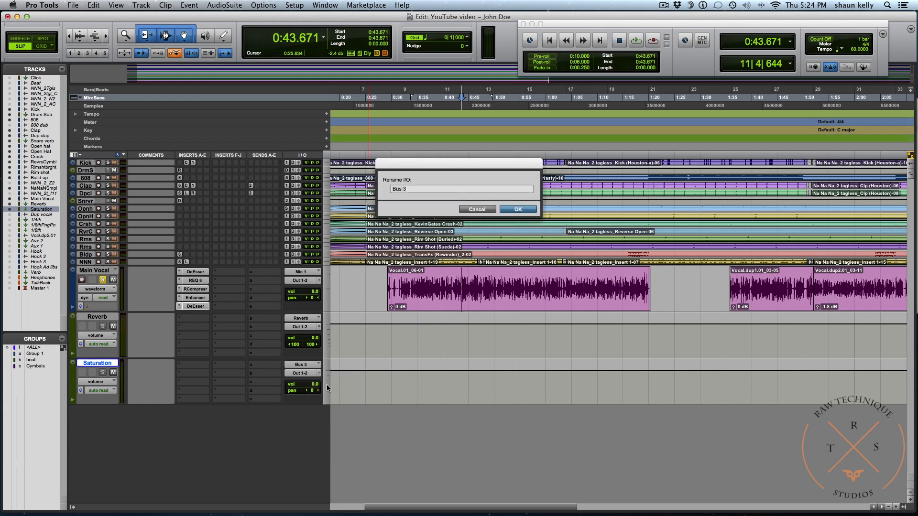
pyautogui.write('Saturation')
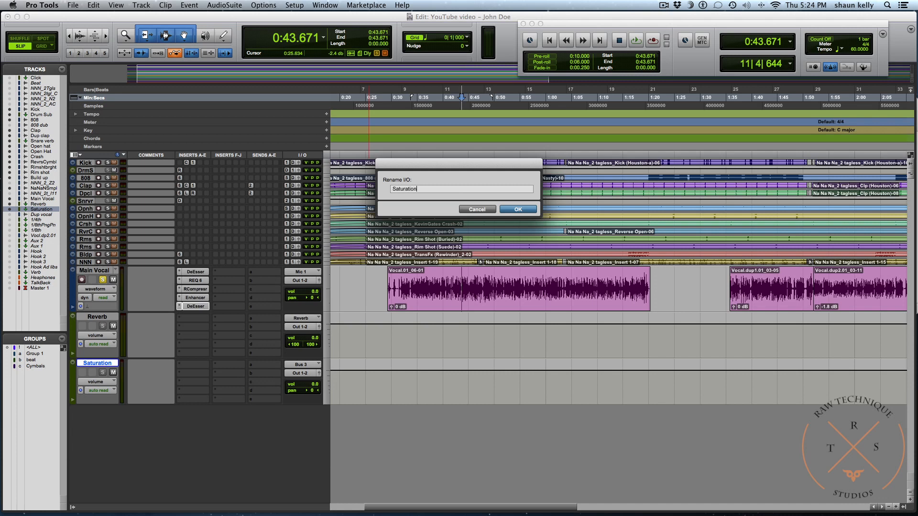
pyautogui.press('Return')
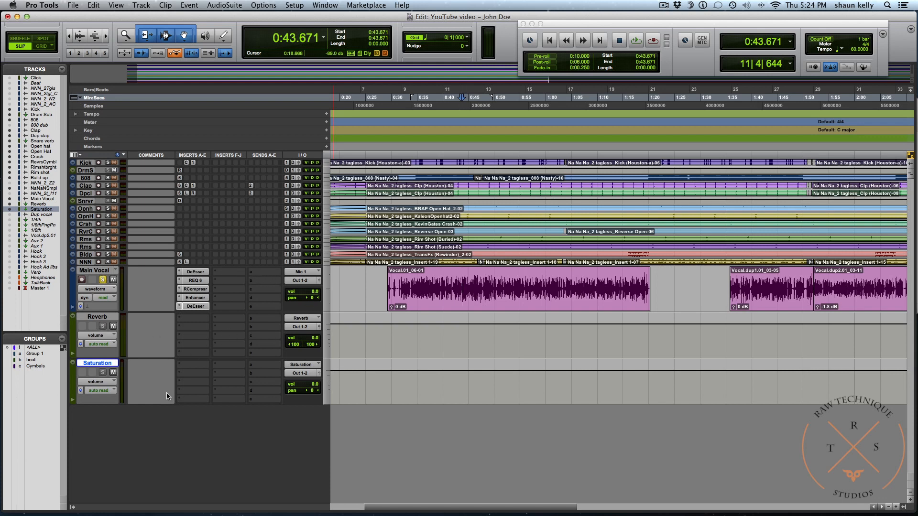
# Assign the Main Vocal track's send A to the Reverb bus
pyautogui.click(252, 276)
pyautogui.moveTo(282, 299)
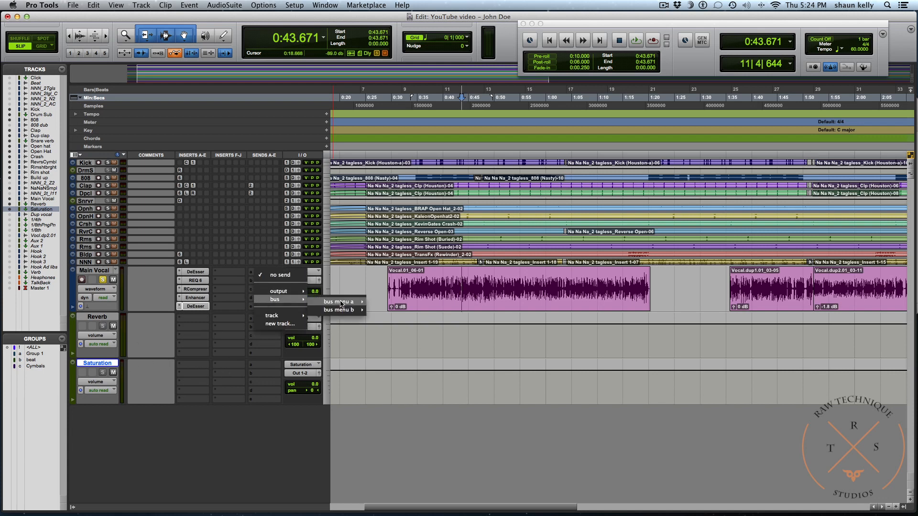
pyautogui.moveTo(343, 303)
pyautogui.click(398, 57)
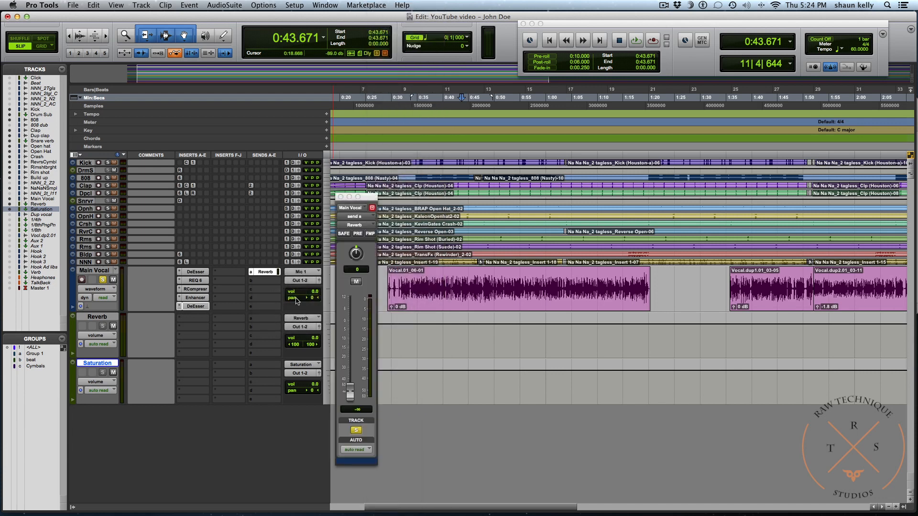
# Assign the Main Vocal track's send C to the mono Saturation bus and close the send window
pyautogui.click(266, 295)
pyautogui.moveTo(287, 316)
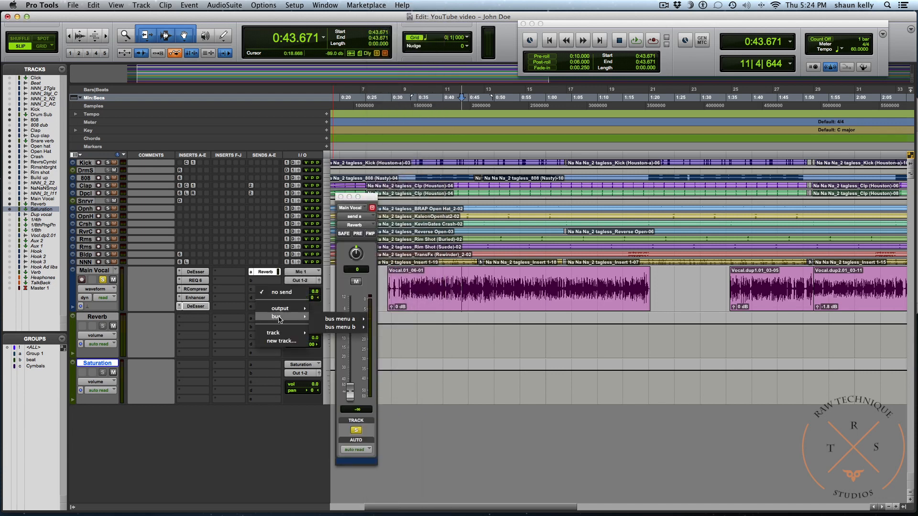
pyautogui.moveTo(339, 319)
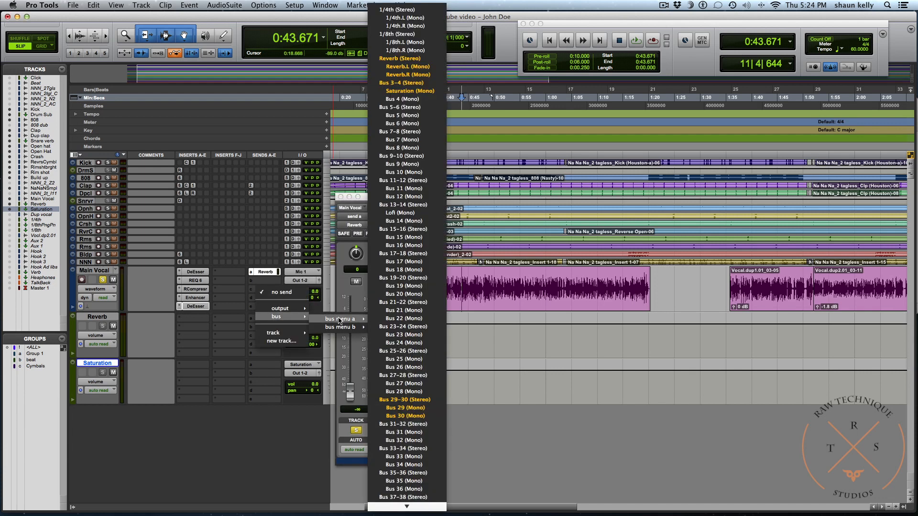
pyautogui.click(409, 90)
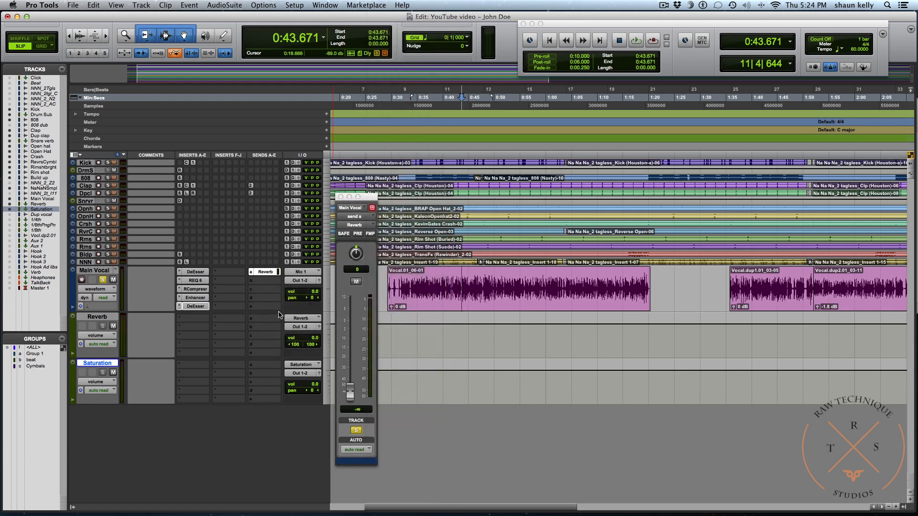
pyautogui.click(340, 197)
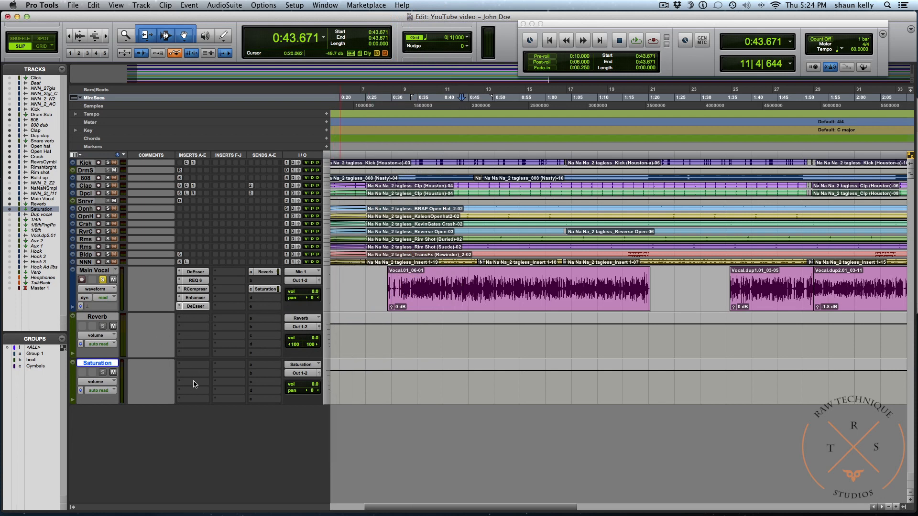
# Insert the stereo D-Verb plug-in in the Reverb track's first insert slot
pyautogui.click(105, 318)
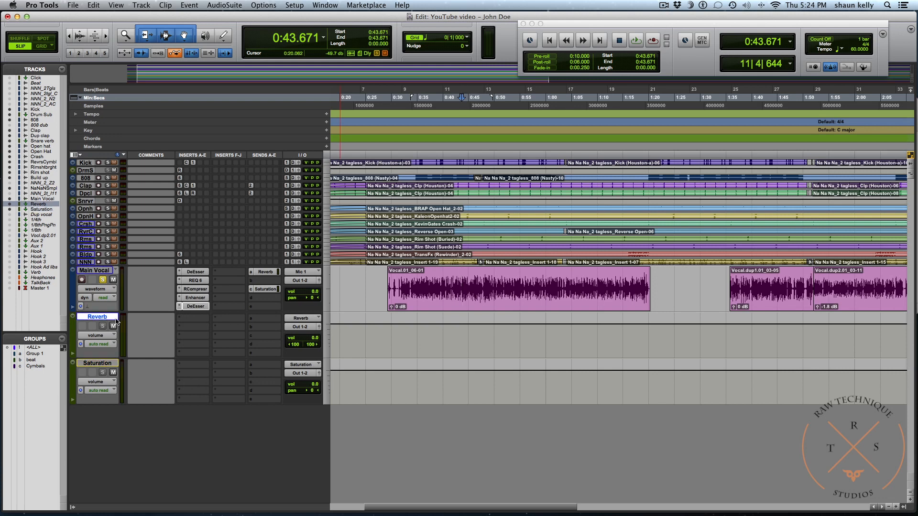
pyautogui.click(185, 319)
pyautogui.moveTo(248, 362)
pyautogui.moveTo(302, 406)
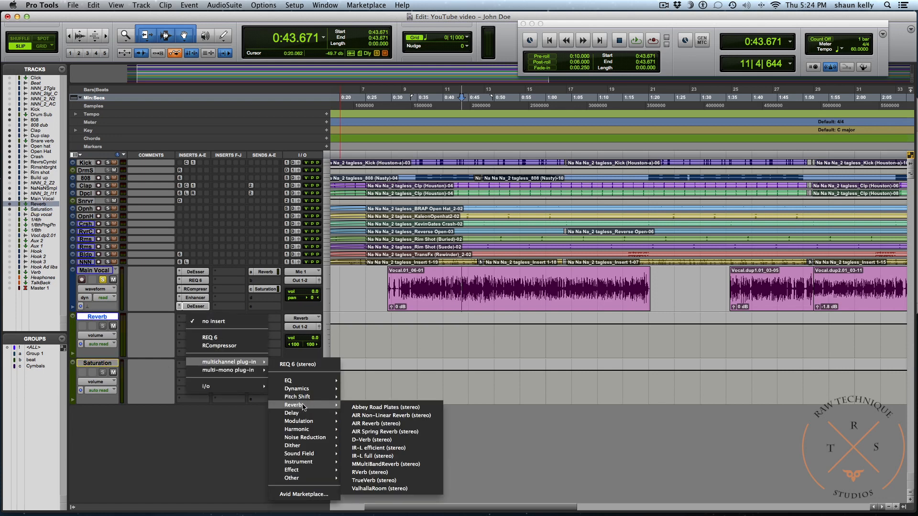
pyautogui.click(364, 440)
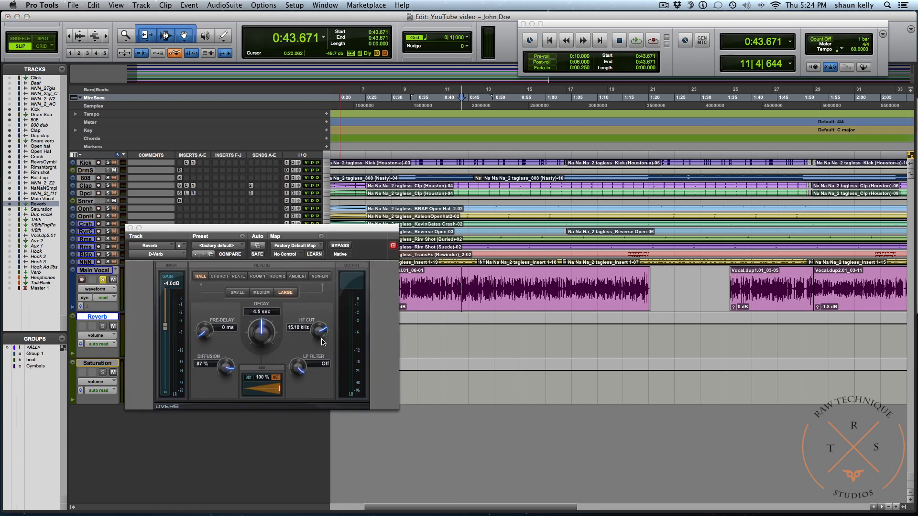
# Set D-Verb's diffusion to 100%, lower its HF cut and shorten its decay, then close the plug-in
pyautogui.moveTo(277, 233); pyautogui.dragTo(345, 240)
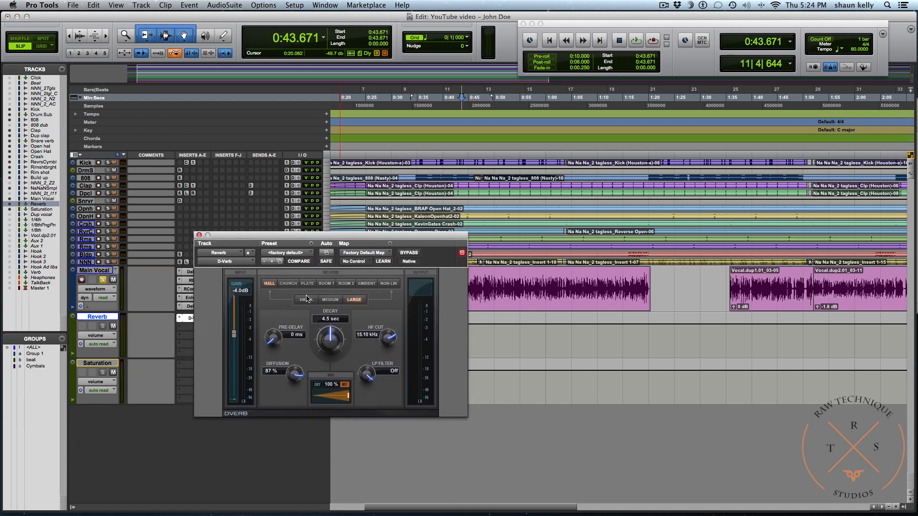
pyautogui.moveTo(287, 371); pyautogui.dragTo(300, 318)
pyautogui.moveTo(387, 343); pyautogui.dragTo(383, 380)
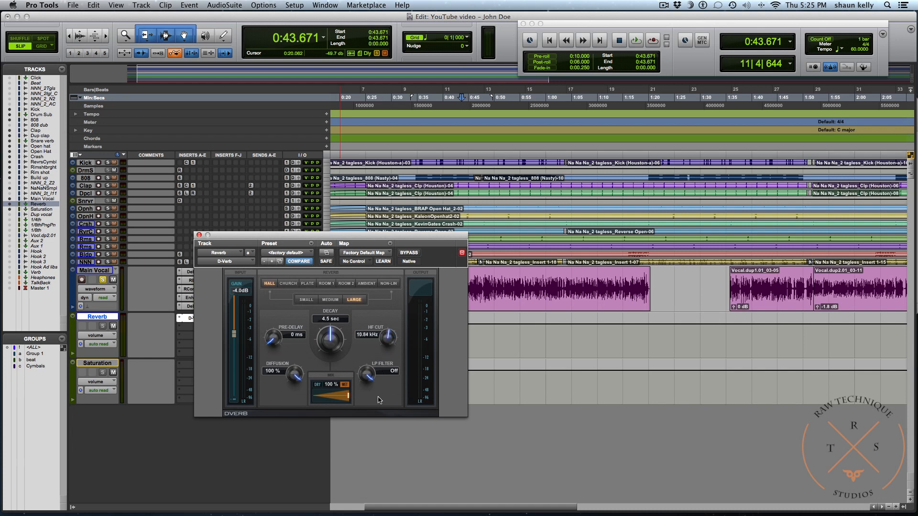
pyautogui.moveTo(390, 336); pyautogui.dragTo(390, 341)
pyautogui.moveTo(329, 340); pyautogui.dragTo(325, 358)
pyautogui.click(198, 235)
# Insert the mono Lo-Fi plug-in on the Saturation track and raise its saturation amount
pyautogui.click(186, 366)
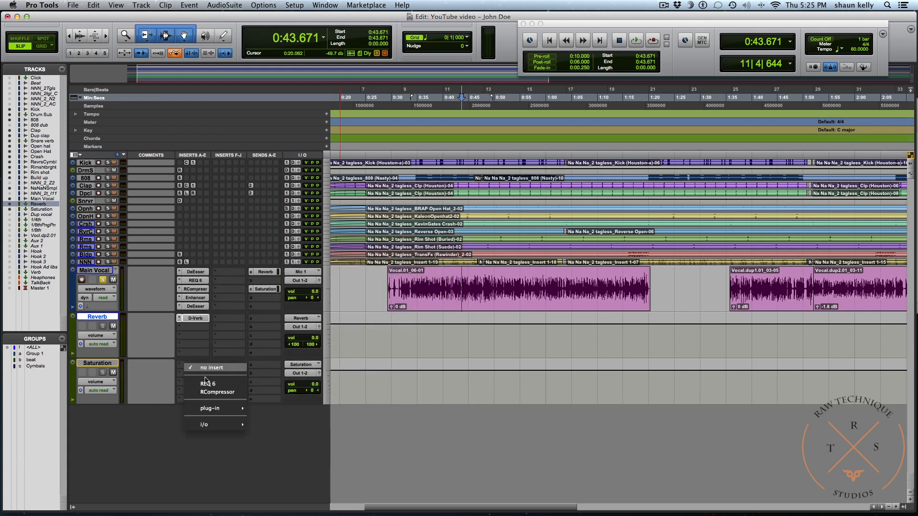
pyautogui.moveTo(215, 412)
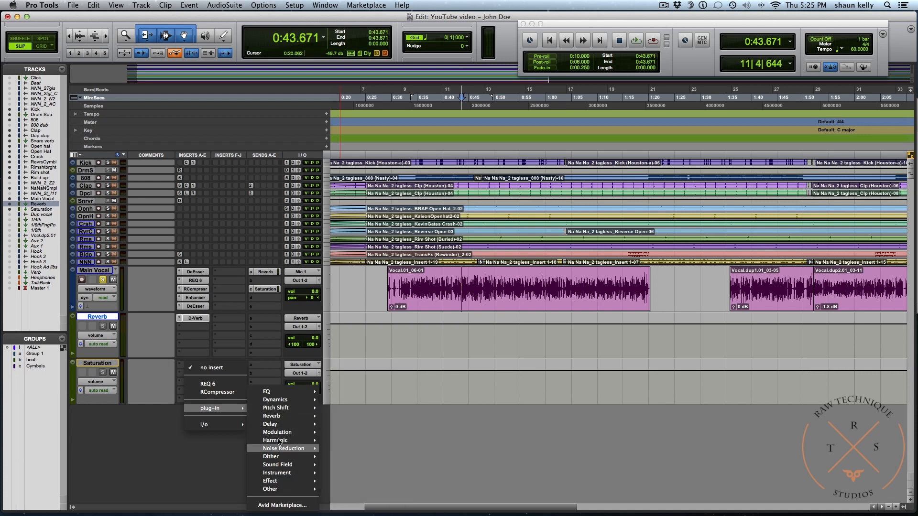
pyautogui.moveTo(282, 440)
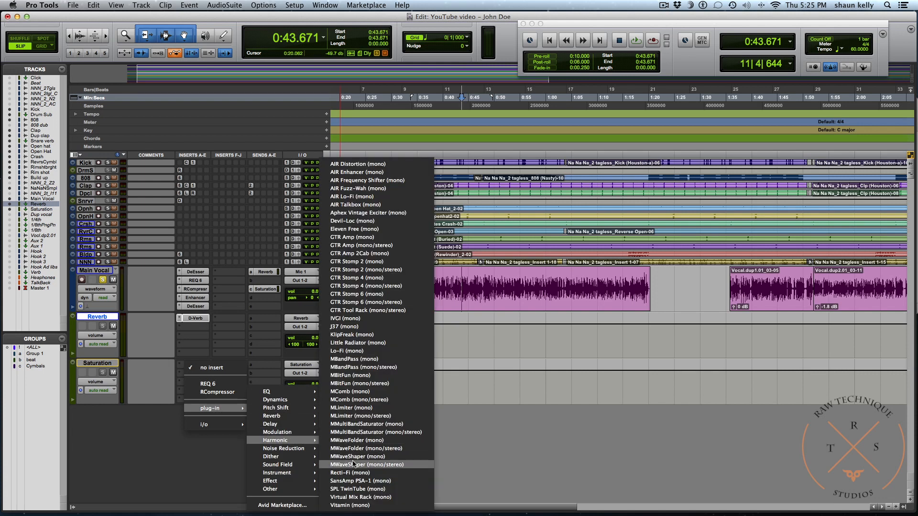
pyautogui.click(344, 351)
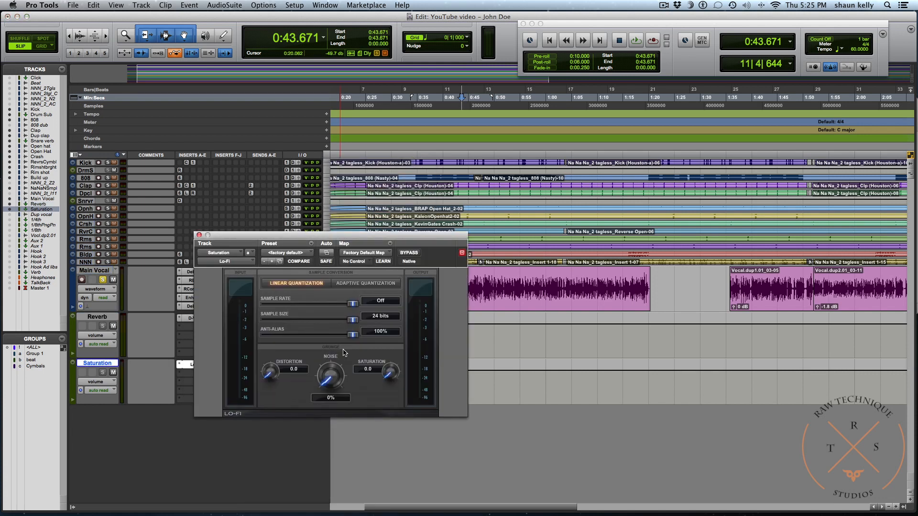
pyautogui.moveTo(390, 358); pyautogui.dragTo(398, 289)
pyautogui.click(199, 236)
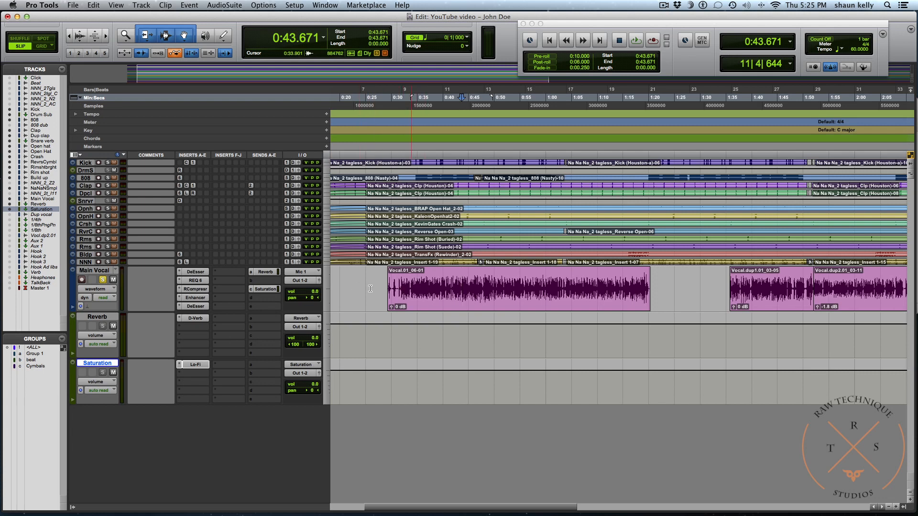
# Play the vocal from 0:31.300 and set the Main Vocal's Reverb send level to -13.1 dB
pyautogui.click(269, 272)
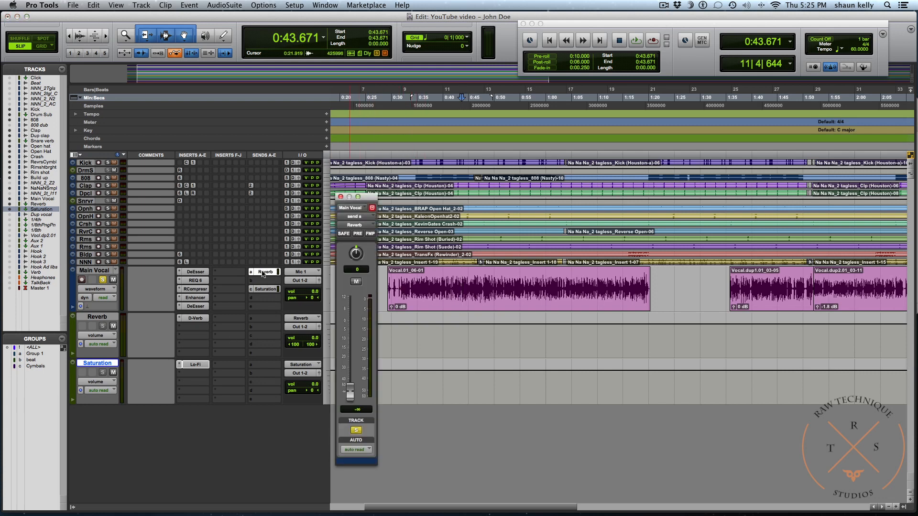
pyautogui.moveTo(370, 198); pyautogui.dragTo(338, 196)
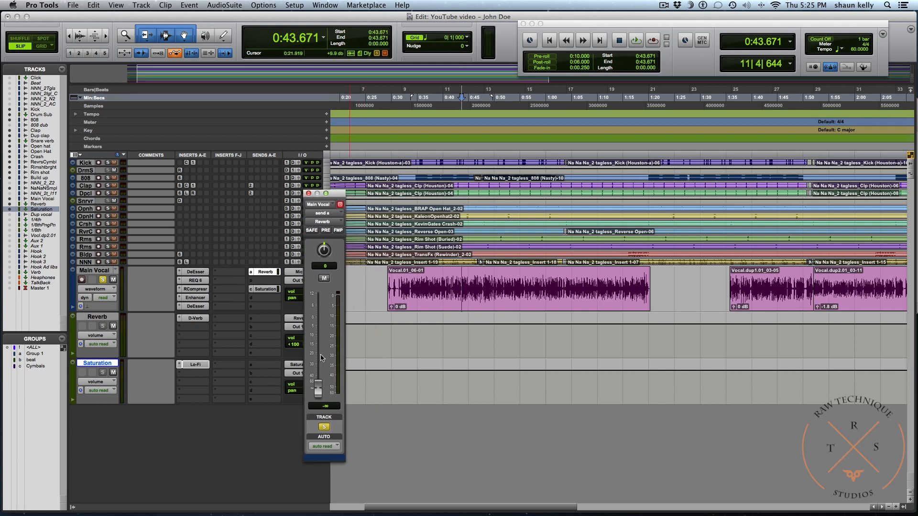
pyautogui.click(397, 284)
pyautogui.press('space')
pyautogui.moveTo(319, 382); pyautogui.dragTo(319, 339)
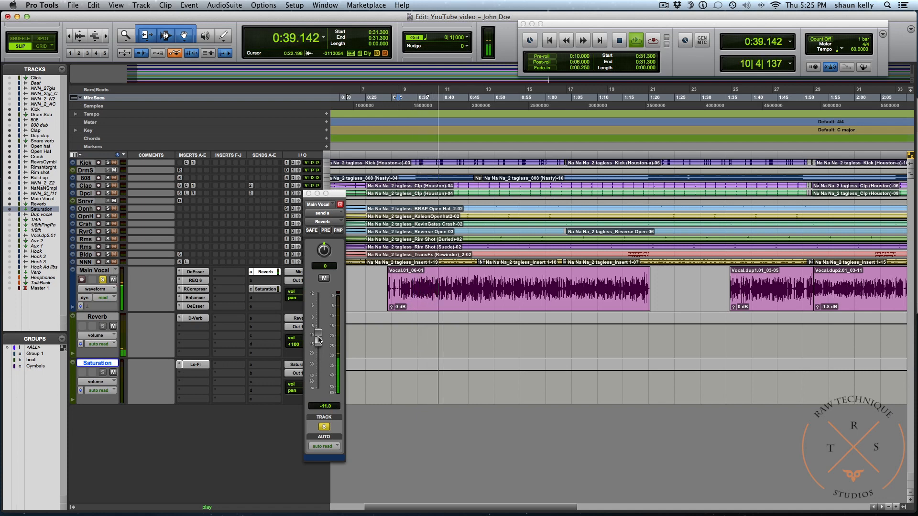
pyautogui.moveTo(318, 340); pyautogui.dragTo(320, 346)
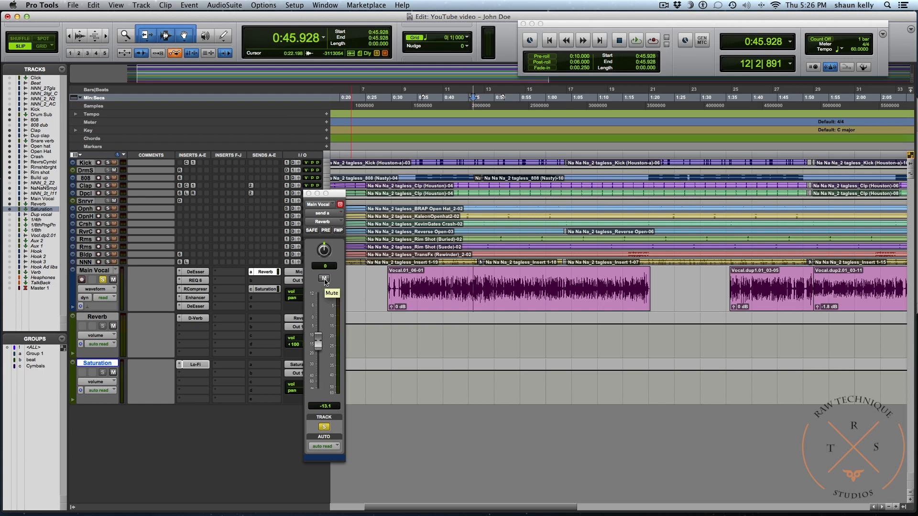
pyautogui.click(309, 194)
# Set the Main Vocal's Saturation send level to -17.2 dB during playback, comparing the send muted and unmuted
pyautogui.click(265, 289)
pyautogui.press('space')
pyautogui.moveTo(320, 359); pyautogui.dragTo(320, 348)
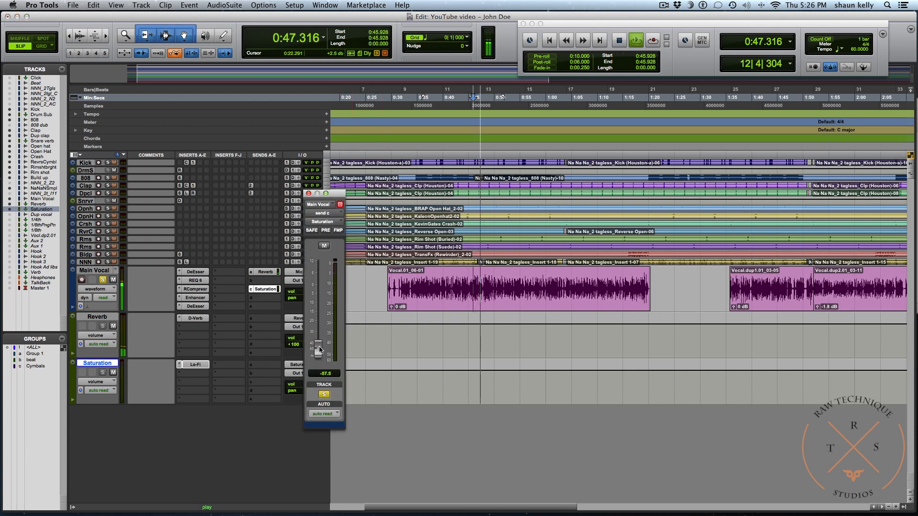
pyautogui.moveTo(320, 348); pyautogui.dragTo(320, 314)
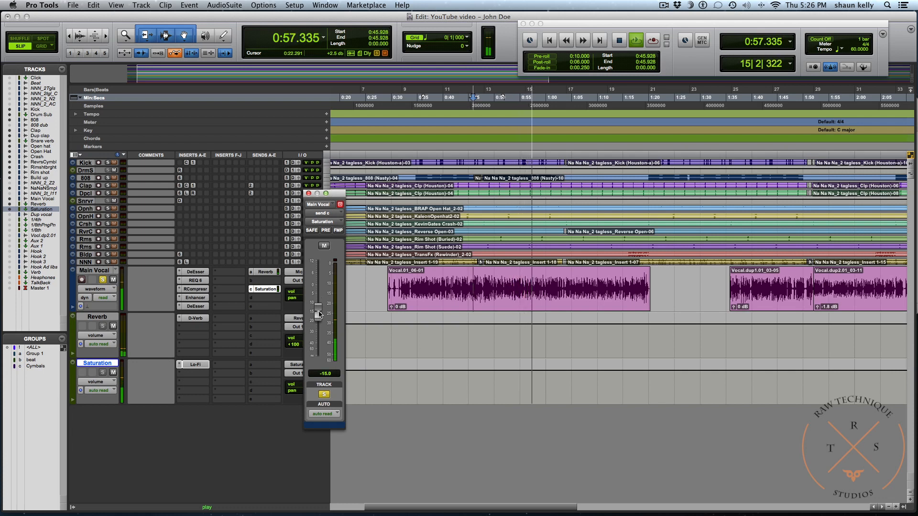
pyautogui.click(323, 246)
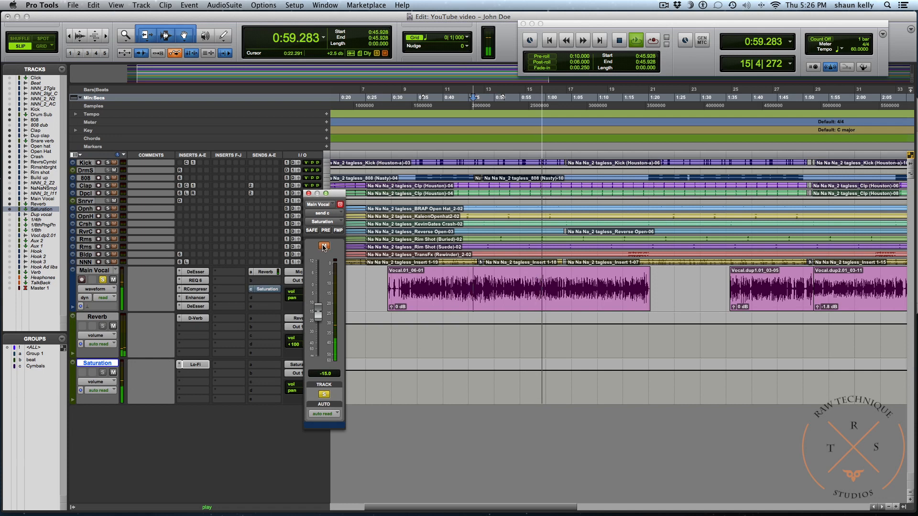
pyautogui.click(324, 246)
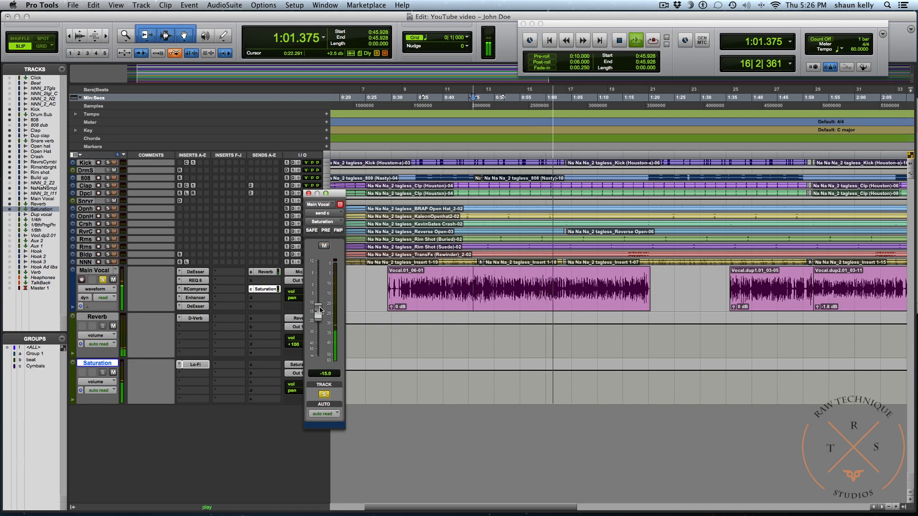
pyautogui.moveTo(320, 311); pyautogui.dragTo(322, 315)
pyautogui.press('space')
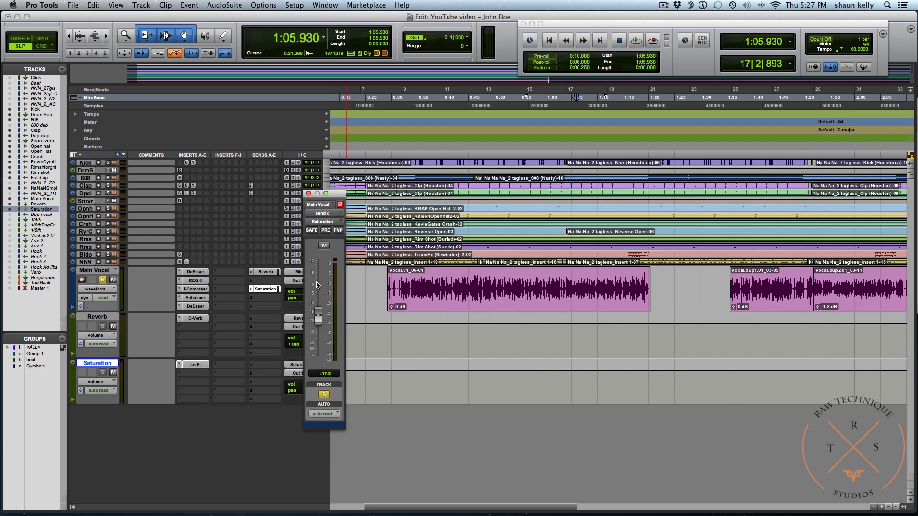
pyautogui.click(308, 193)
# Unsolo the Main Vocal track and play the full mix from 0:31.300
pyautogui.click(398, 283)
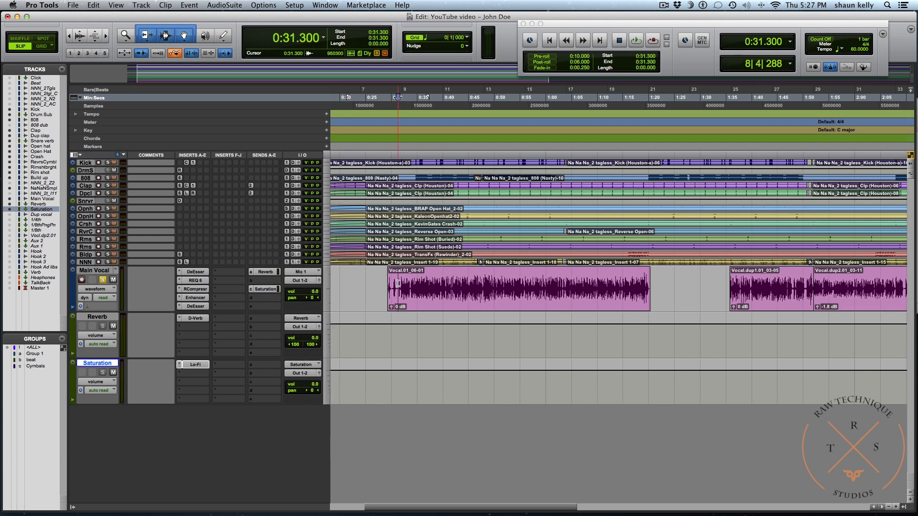
pyautogui.click(103, 280)
pyautogui.press('space')
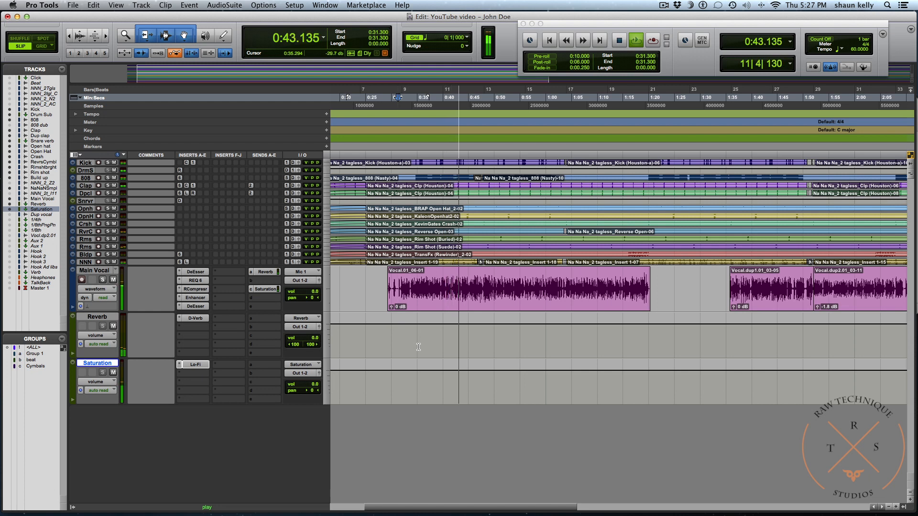
pyautogui.press('space')
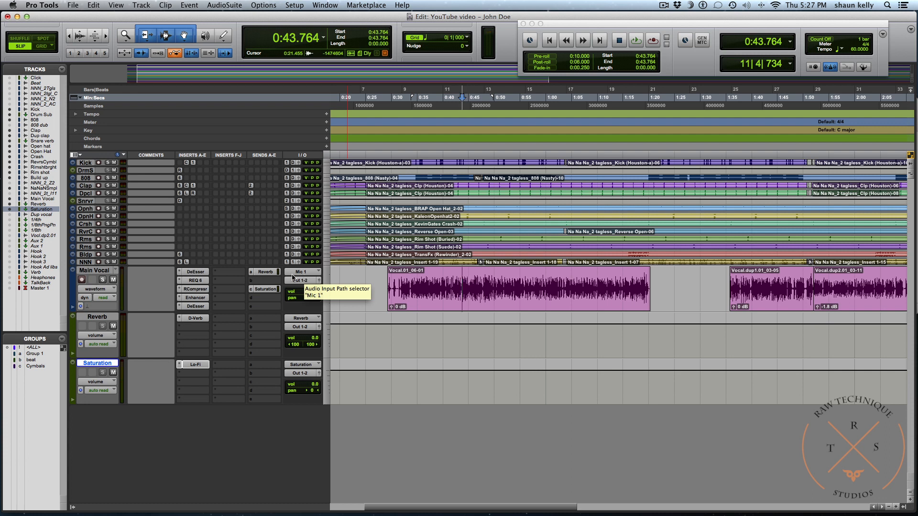
# Insert a REQ 6 equalizer in the Main Vocal track's insert slot F and start playback
pyautogui.click(223, 272)
pyautogui.click(235, 293)
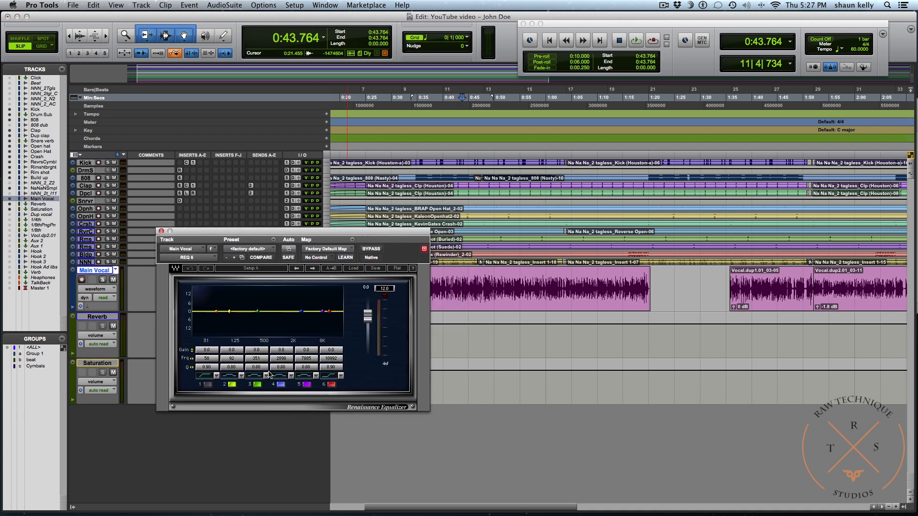
pyautogui.press('space')
# Set REQ 6 band 3 on the Main Vocal to a -2.6 dB cut at 204 Hz with a Q of 1.25
pyautogui.moveTo(256, 369); pyautogui.dragTo(296, 368)
pyautogui.moveTo(257, 312)
pyautogui.mouseDown()
pyautogui.moveTo(260, 295)
pyautogui.moveTo(247, 294)
pyautogui.moveTo(246, 311)
pyautogui.mouseUp()
pyautogui.moveTo(256, 350); pyautogui.dragTo(243, 367)
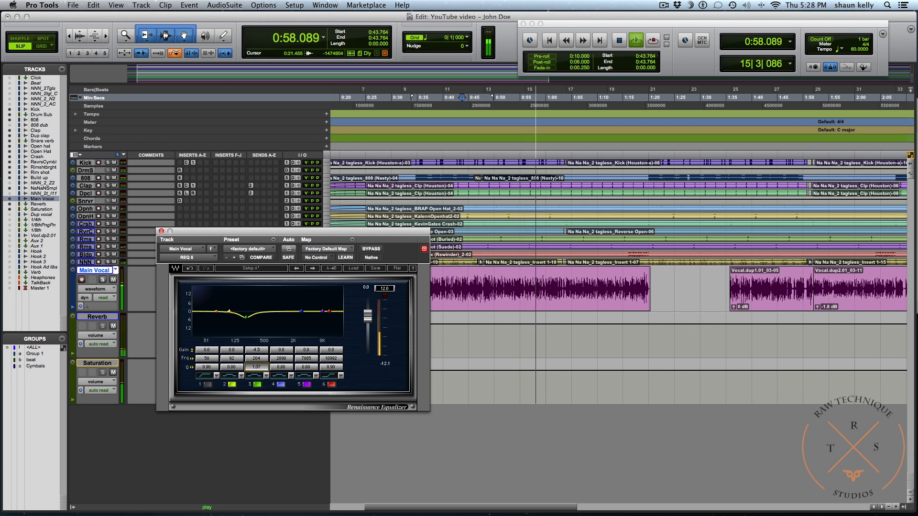
pyautogui.moveTo(258, 350); pyautogui.dragTo(258, 347)
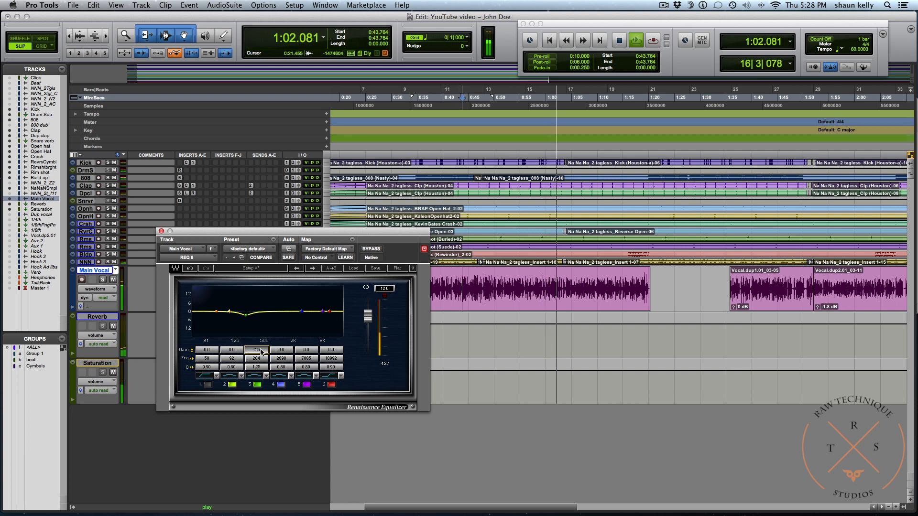
# Boost REQ 6 band 4 by about 3.6 dB at 4621 Hz and stop playback
pyautogui.moveTo(303, 312); pyautogui.dragTo(296, 305)
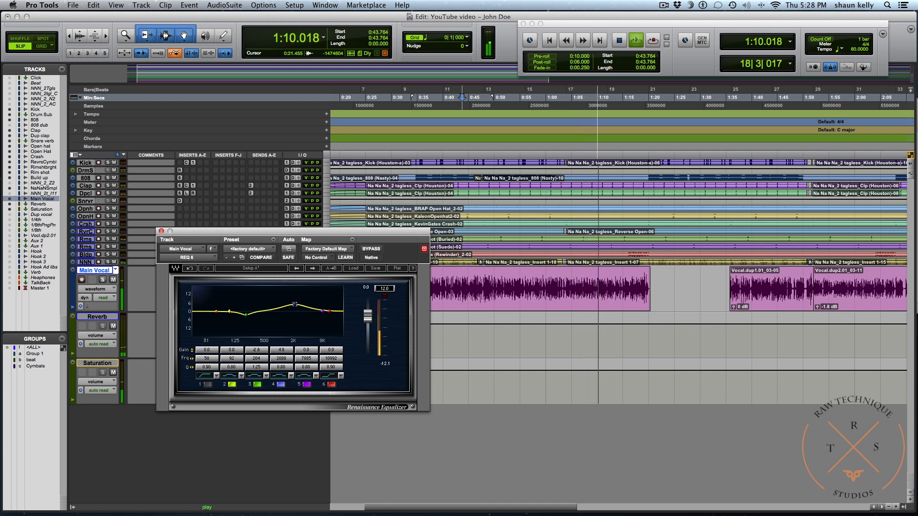
pyautogui.moveTo(296, 305)
pyautogui.mouseDown()
pyautogui.moveTo(307, 305)
pyautogui.moveTo(299, 307)
pyautogui.mouseUp()
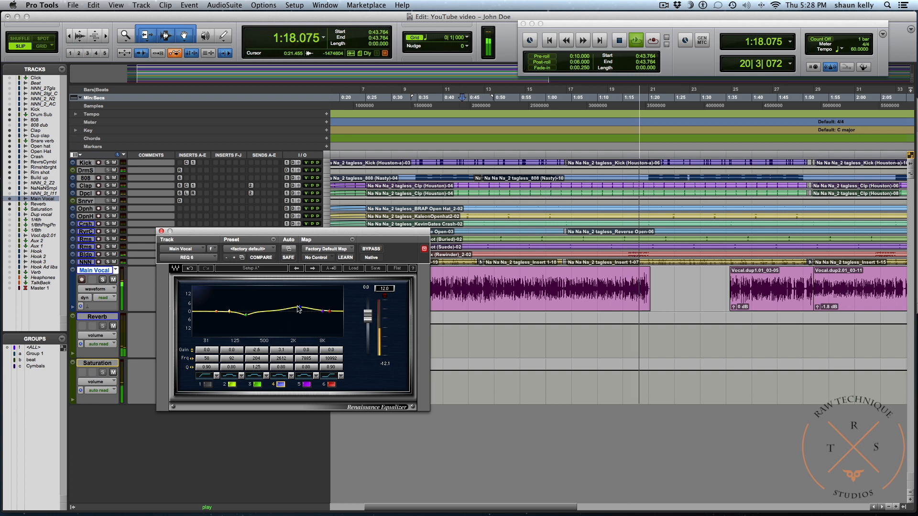
pyautogui.moveTo(300, 306); pyautogui.dragTo(311, 305)
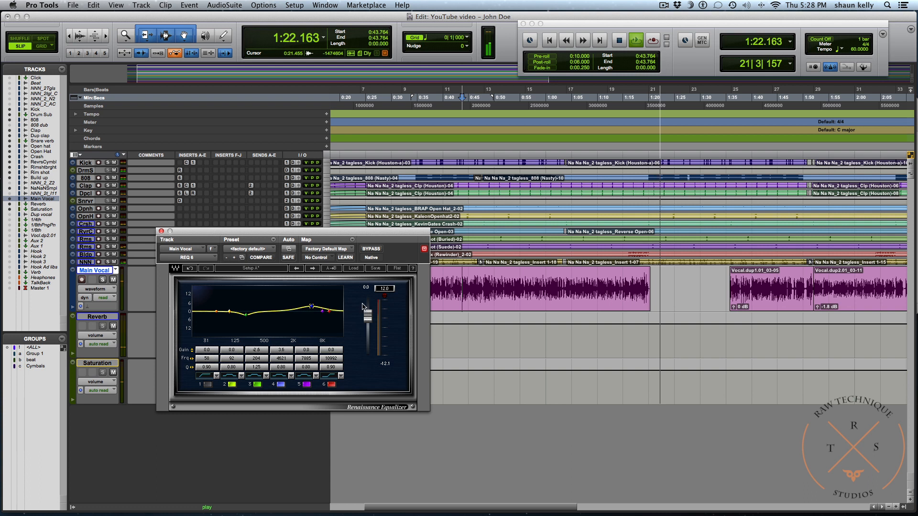
pyautogui.press('space')
# Move the equalizer window off the vocal clip and place the playhead near the clip's start, at about 0:31.6
pyautogui.click(440, 281)
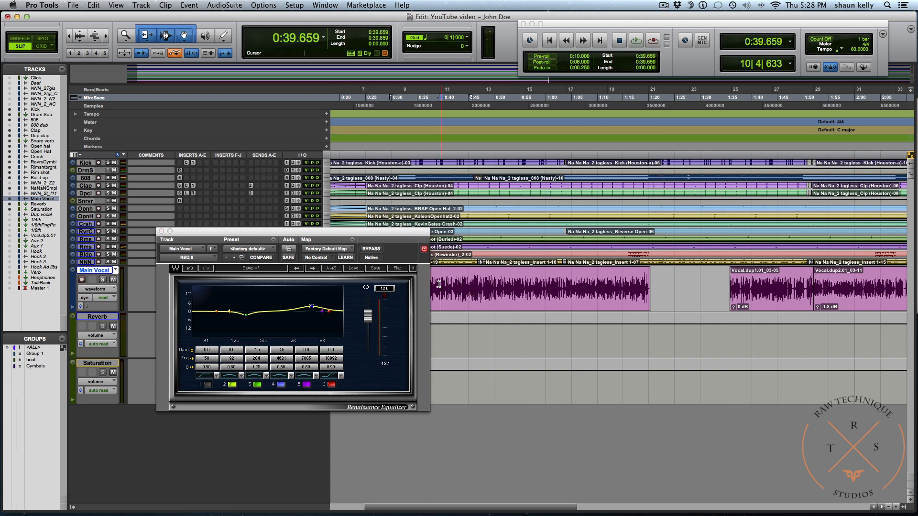
pyautogui.click(439, 282)
pyautogui.moveTo(349, 282); pyautogui.dragTo(313, 284)
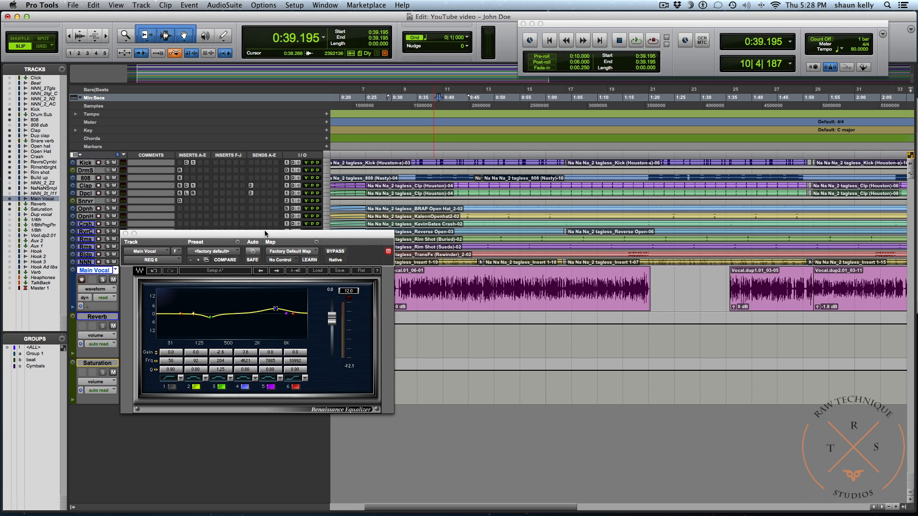
pyautogui.click(400, 289)
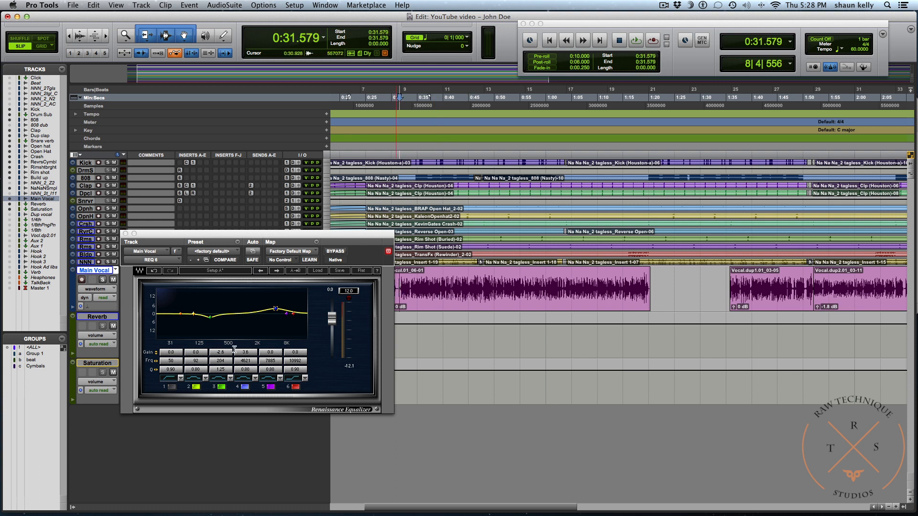
# During playback, refine REQ 6 band 4 to about a 3.1 dB boost at 4299 Hz, comparing the sound with the band off and on
pyautogui.press('space')
pyautogui.moveTo(275, 308); pyautogui.dragTo(273, 309)
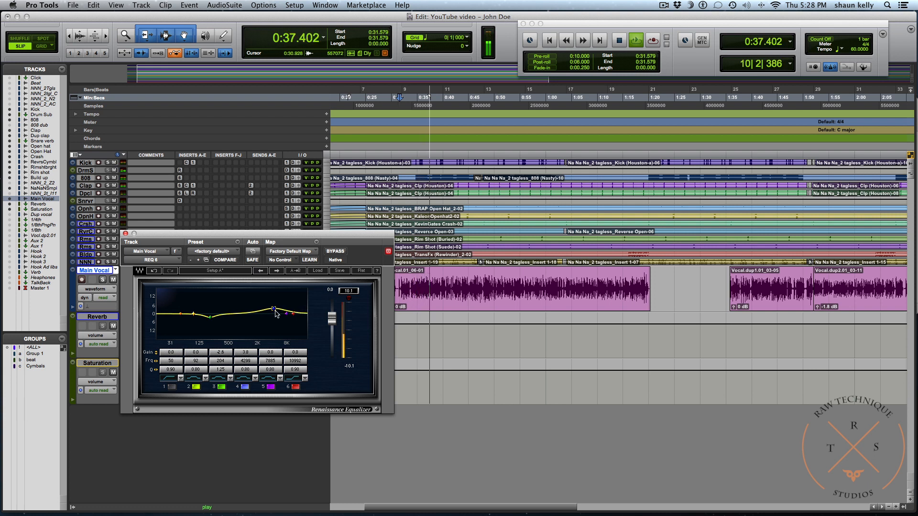
pyautogui.click(244, 388)
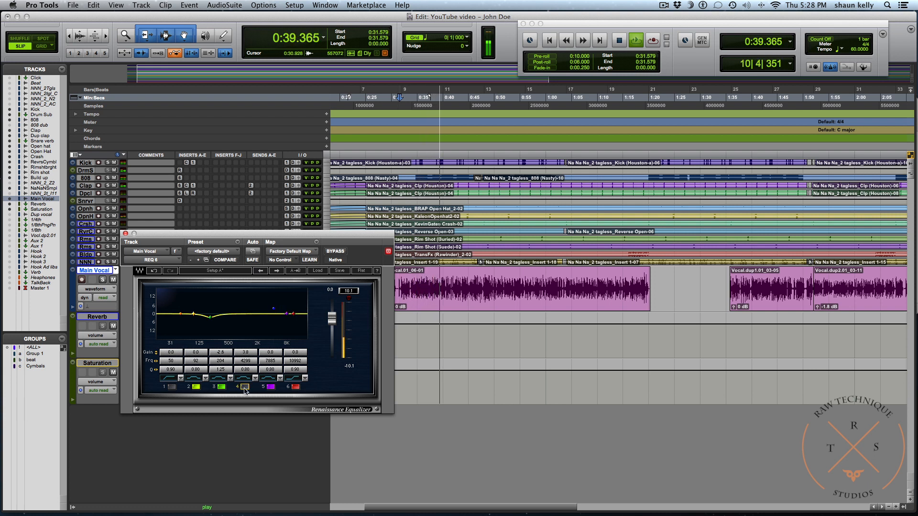
pyautogui.click(244, 387)
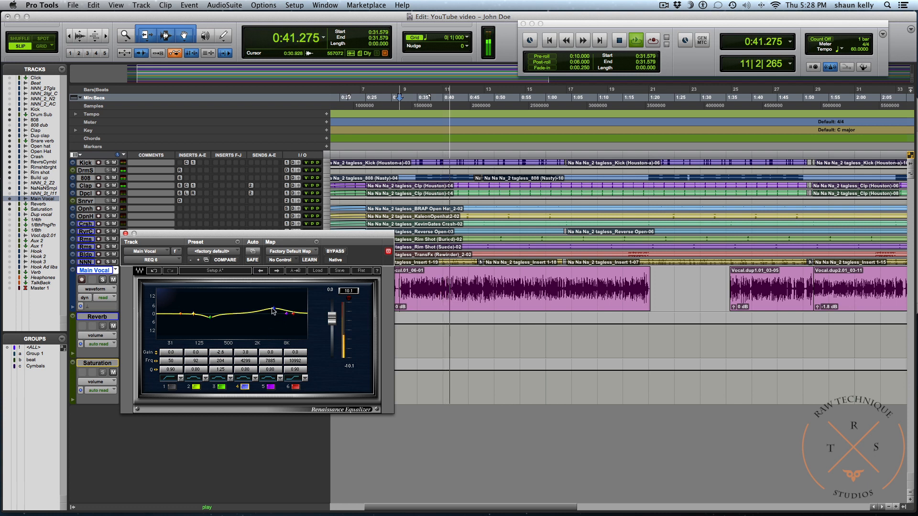
pyautogui.moveTo(273, 309); pyautogui.dragTo(274, 310)
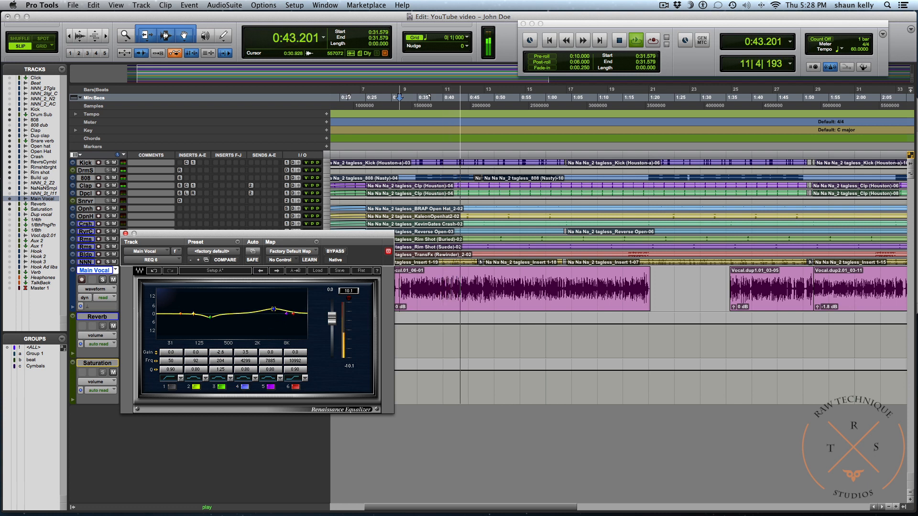
# Compare the Main Vocal with REQ 6 bypassed and active, close the equalizer window and stop playback
pyautogui.click(330, 252)
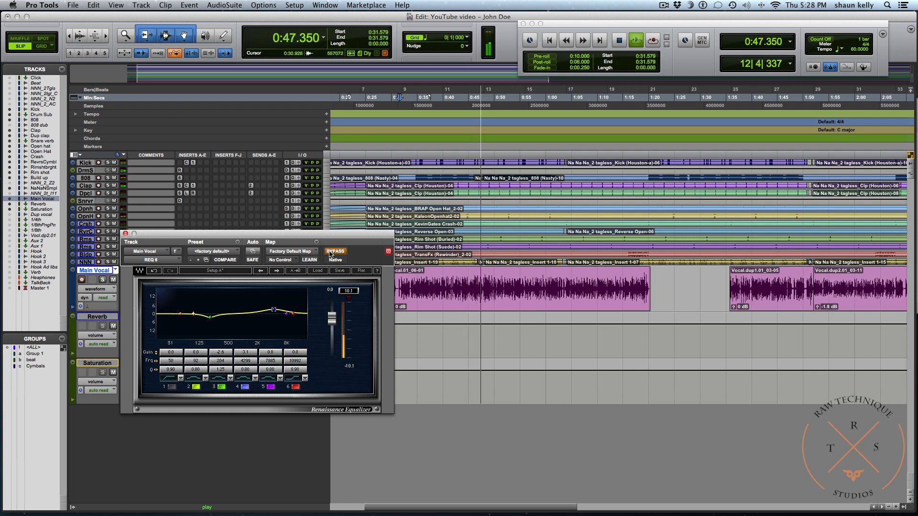
pyautogui.click(330, 253)
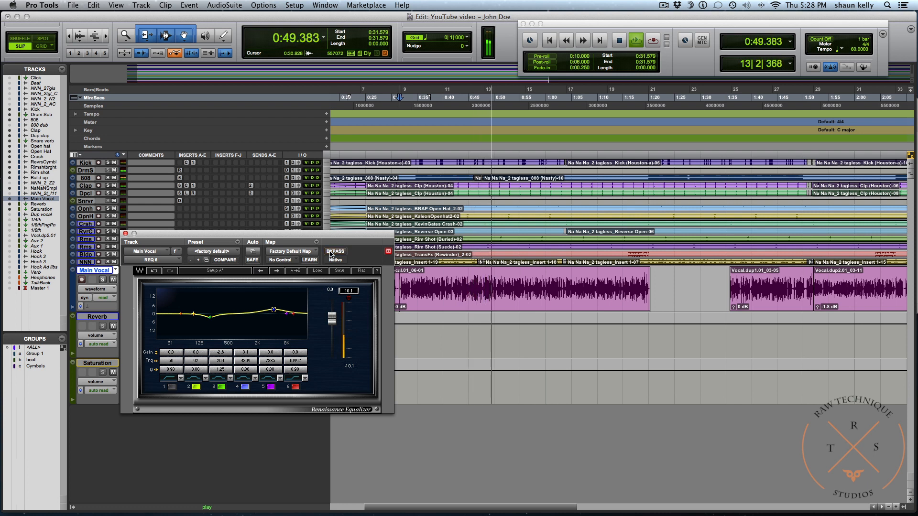
pyautogui.click(126, 233)
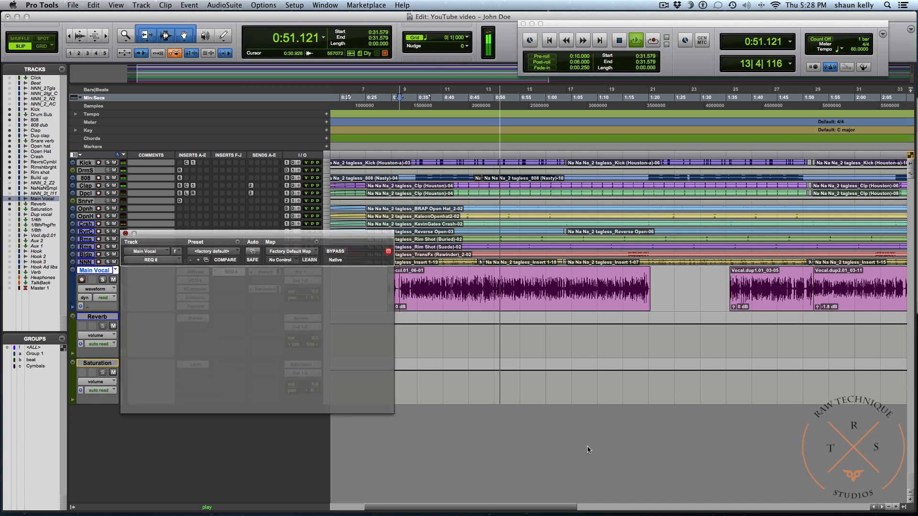
pyautogui.press('space')
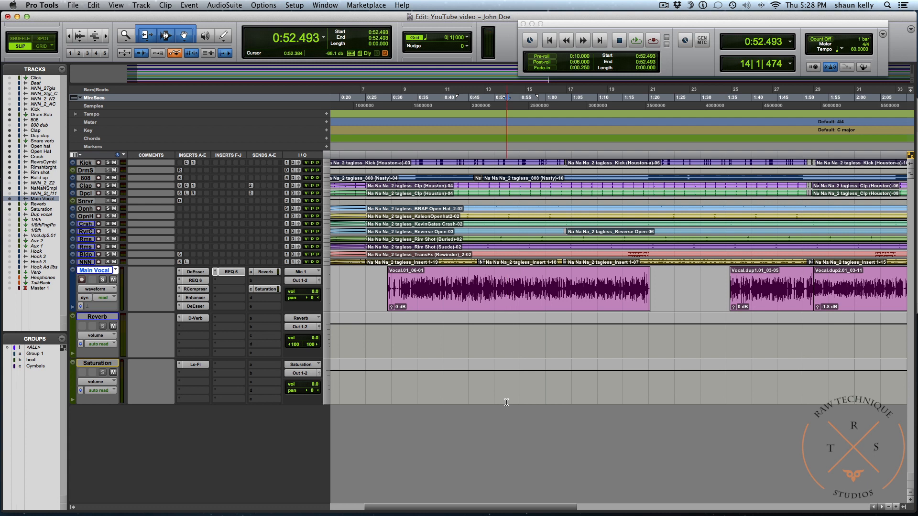
# Play the mix from near the start of the first Main Vocal clip, at about 0:31, and stop after about 12 seconds
pyautogui.click(397, 289)
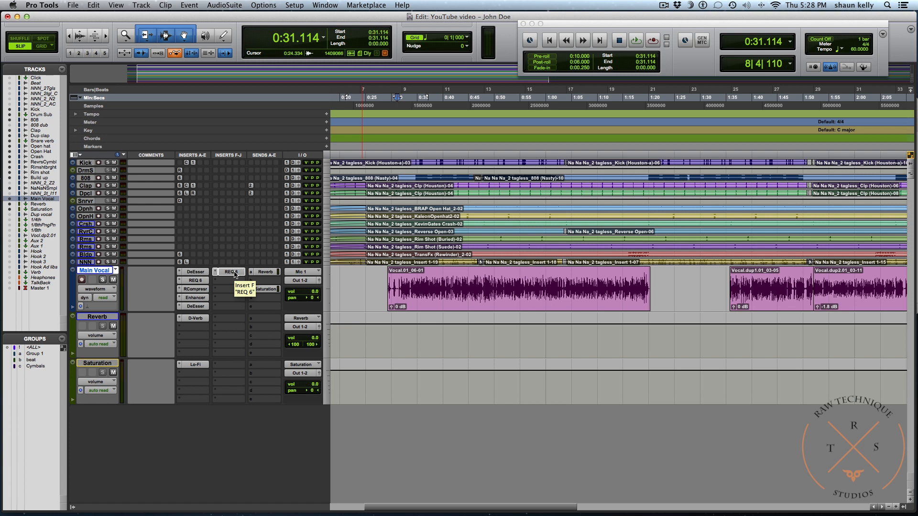
pyautogui.click(231, 272)
pyautogui.click(234, 272)
pyautogui.click(396, 281)
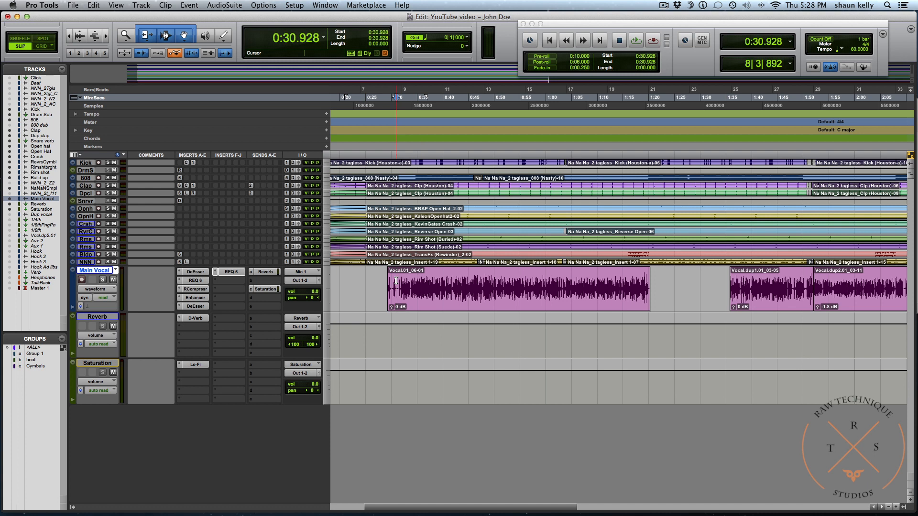
pyautogui.click(396, 281)
pyautogui.press('space')
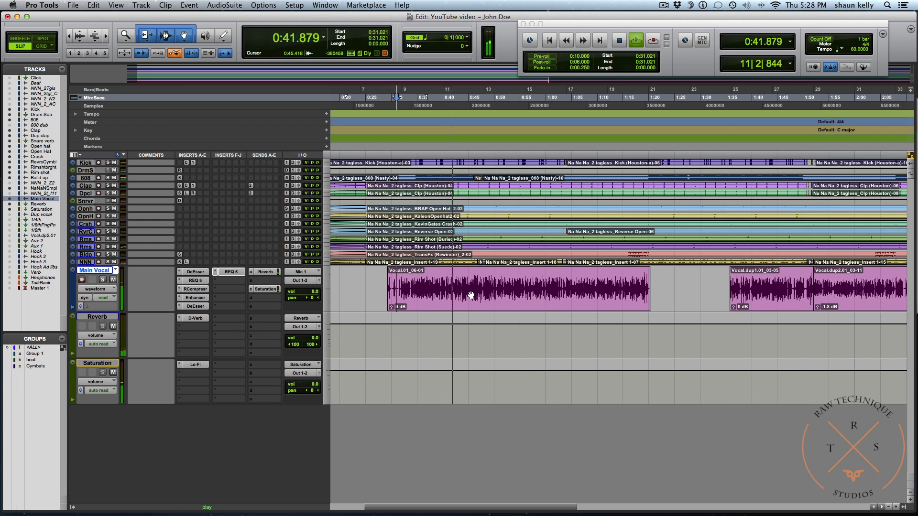
pyautogui.press('space')
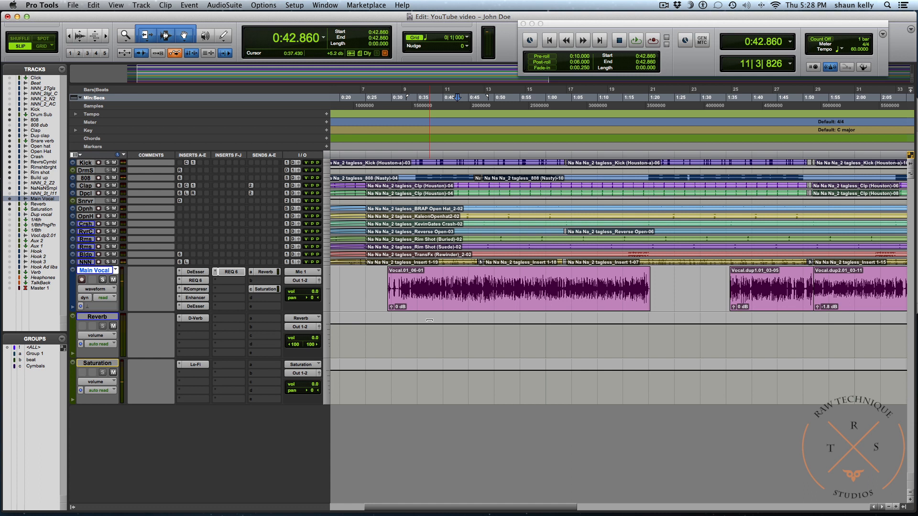
# Audition the Main Vocal from about 2:06.7 and select the phrase from about 2:07.7 to 2:14.3
pyautogui.hscroll(5, 429, 320)
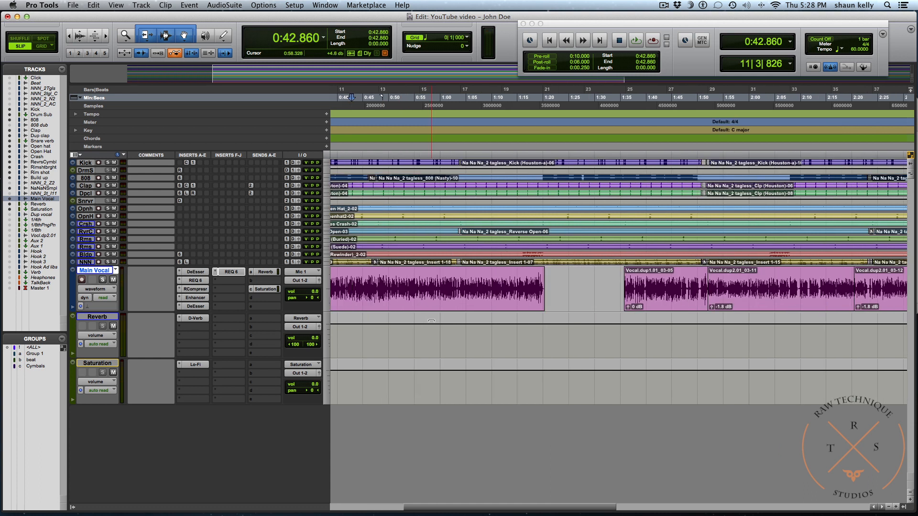
pyautogui.hscroll(3, 431, 321)
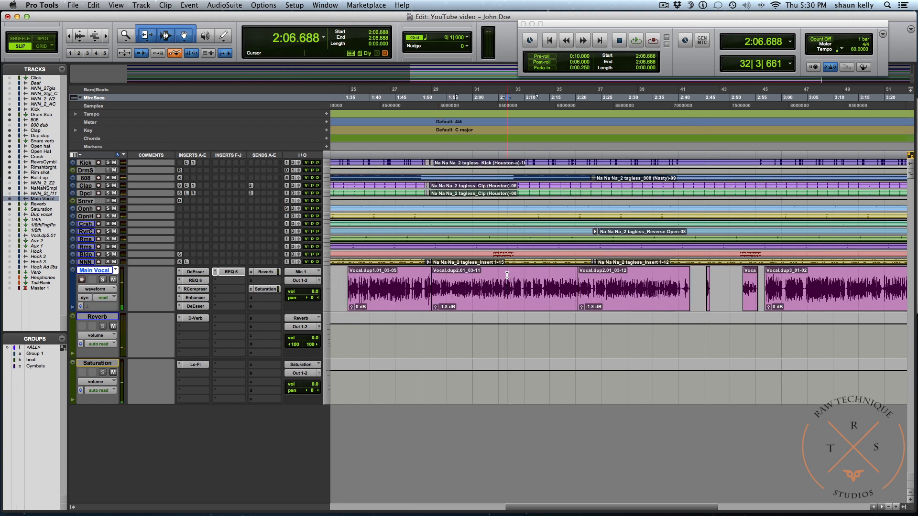
pyautogui.press('space')
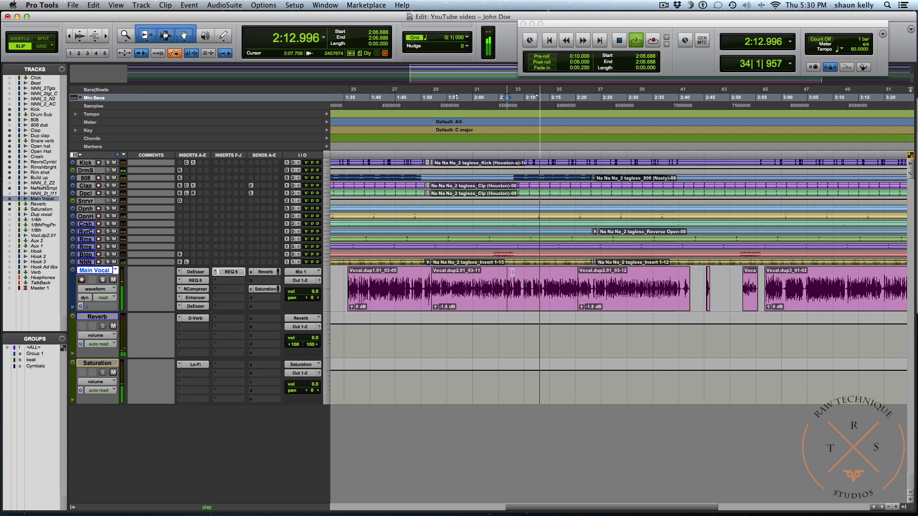
pyautogui.press('space')
pyautogui.moveTo(513, 272); pyautogui.dragTo(546, 285)
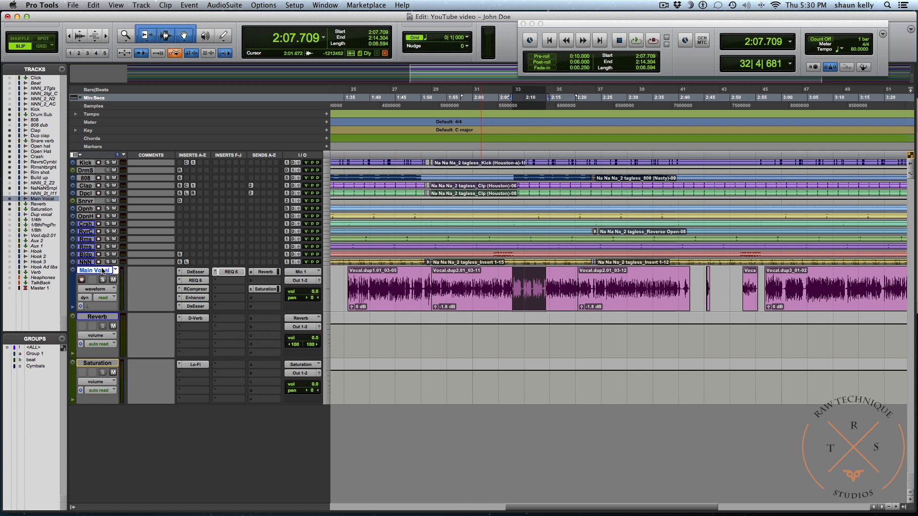
# Create one stereo Aux Input track below the Main Vocal and name it Delay
pyautogui.press('super+shift+n')
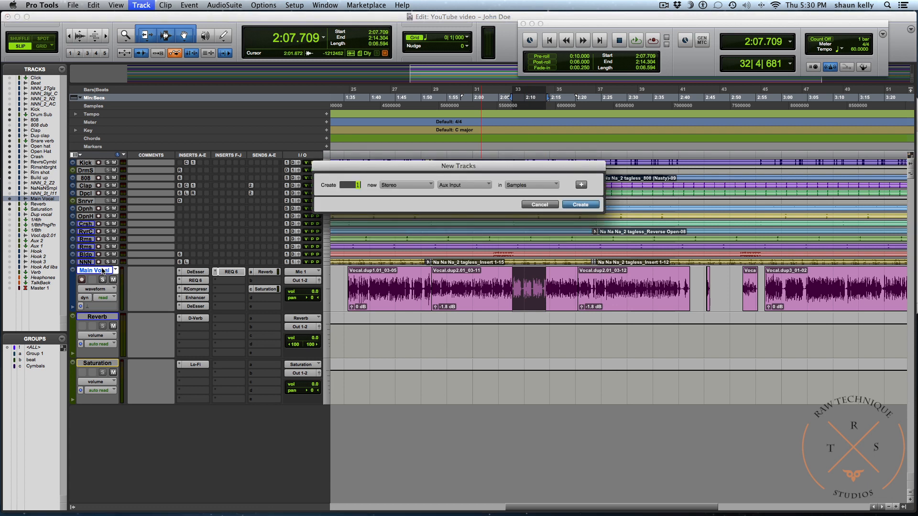
pyautogui.press('Return')
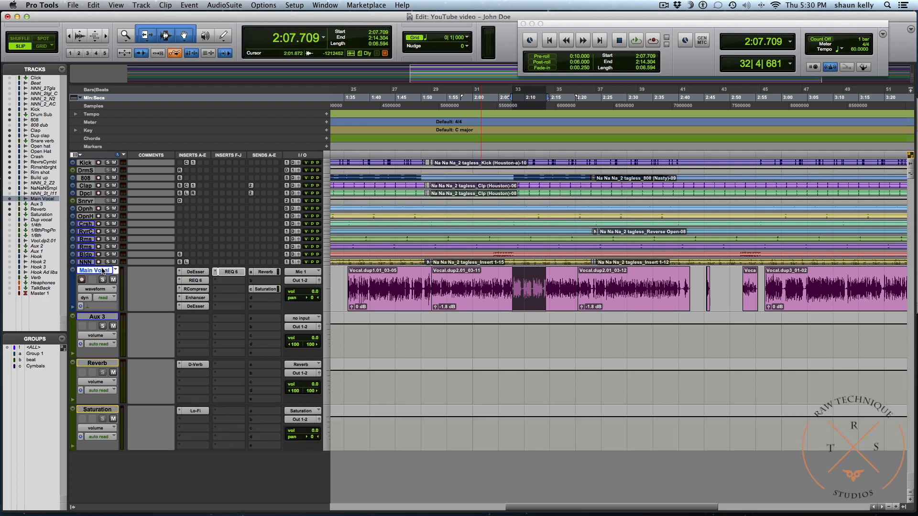
pyautogui.hscroll(-10, 297, 355)
pyautogui.hscroll(12, 605, 316)
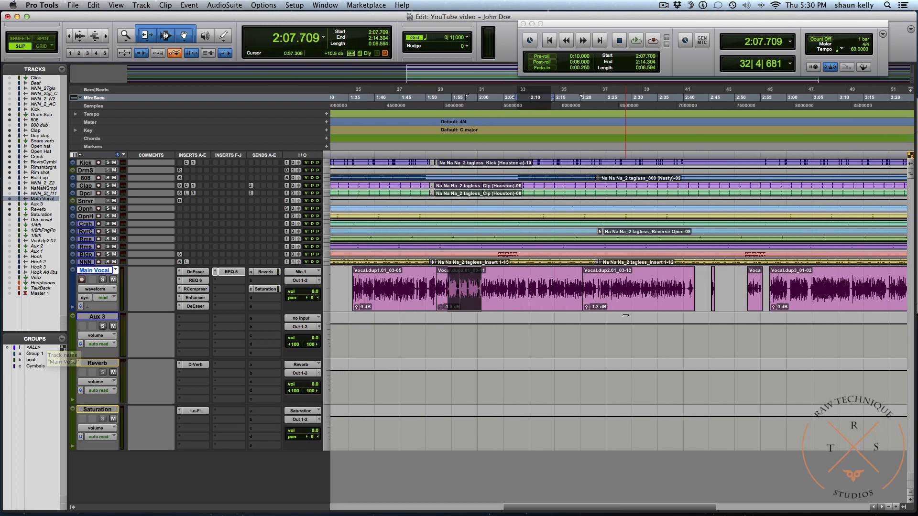
pyautogui.doubleClick(106, 318)
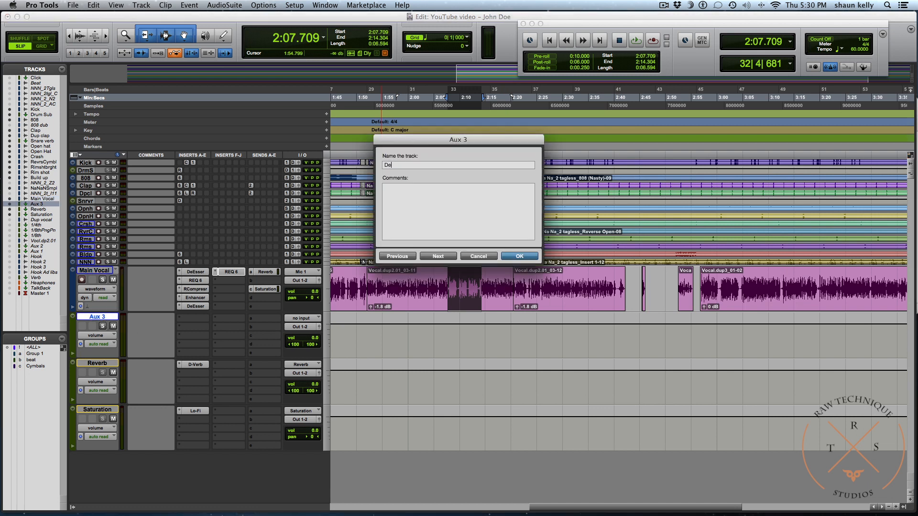
pyautogui.press('Return')
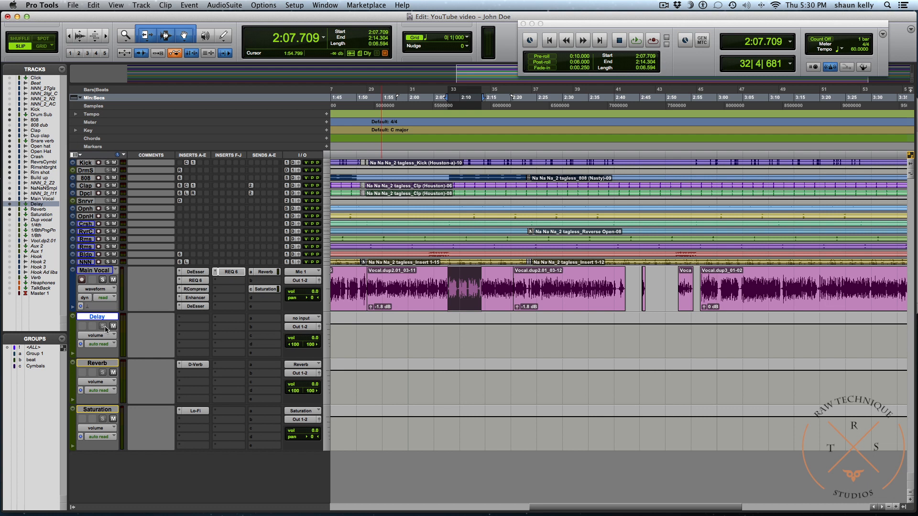
# Set the Delay track's input to Bus 5-6 and rename that bus Delay
pyautogui.click(300, 319)
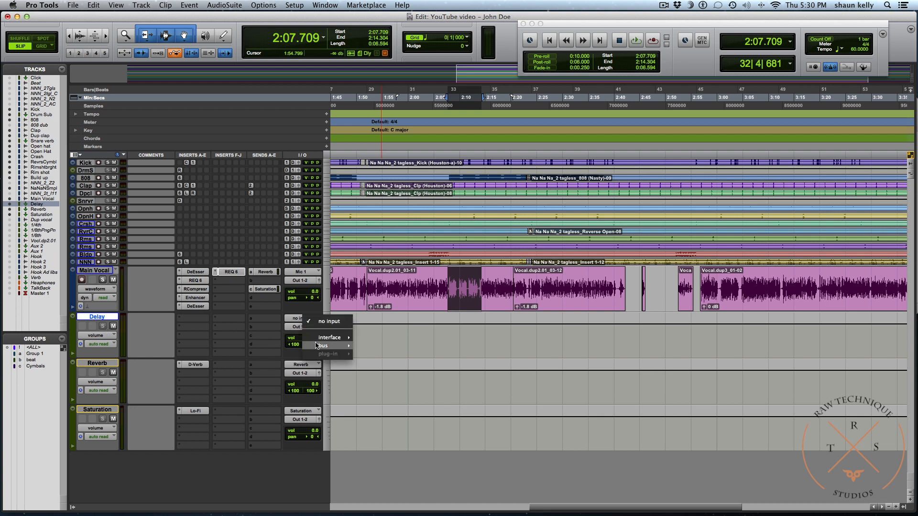
pyautogui.moveTo(330, 346)
pyautogui.moveTo(380, 348)
pyautogui.click(440, 42)
pyautogui.rightClick(302, 321)
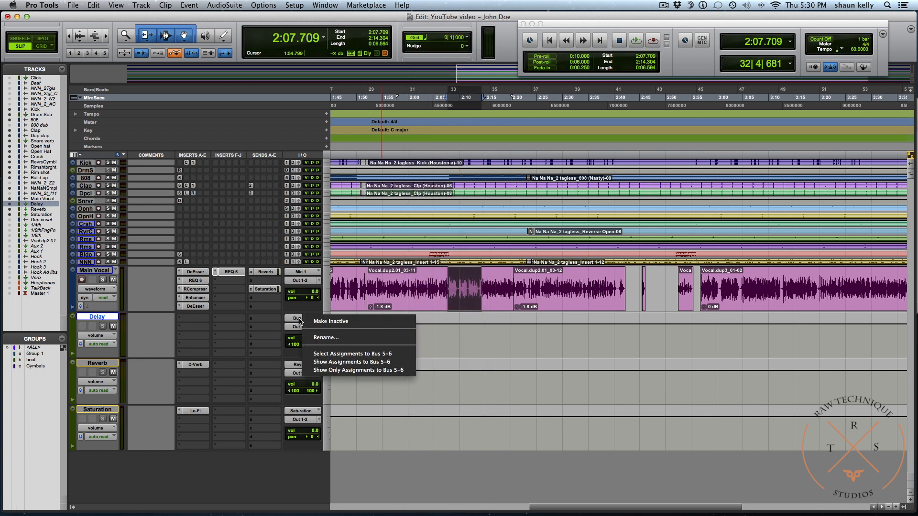
pyautogui.click(328, 343)
pyautogui.write('Delay')
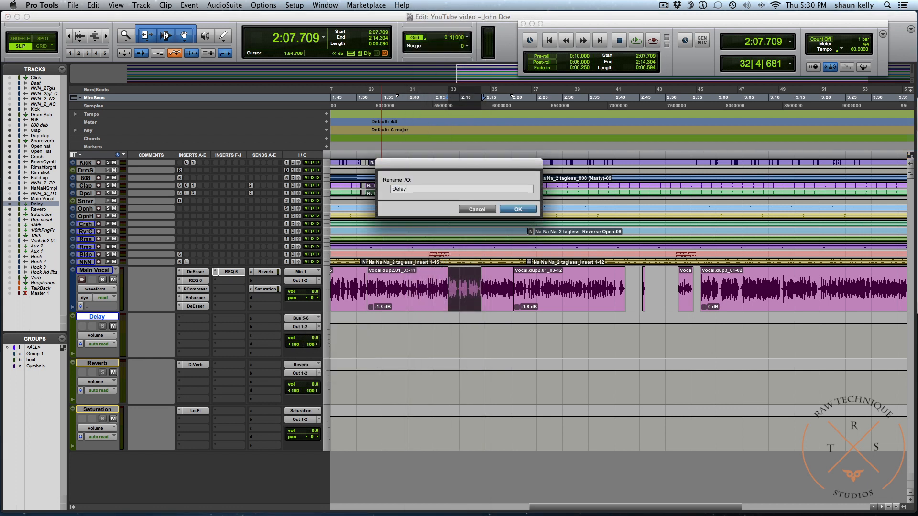
pyautogui.press('Return')
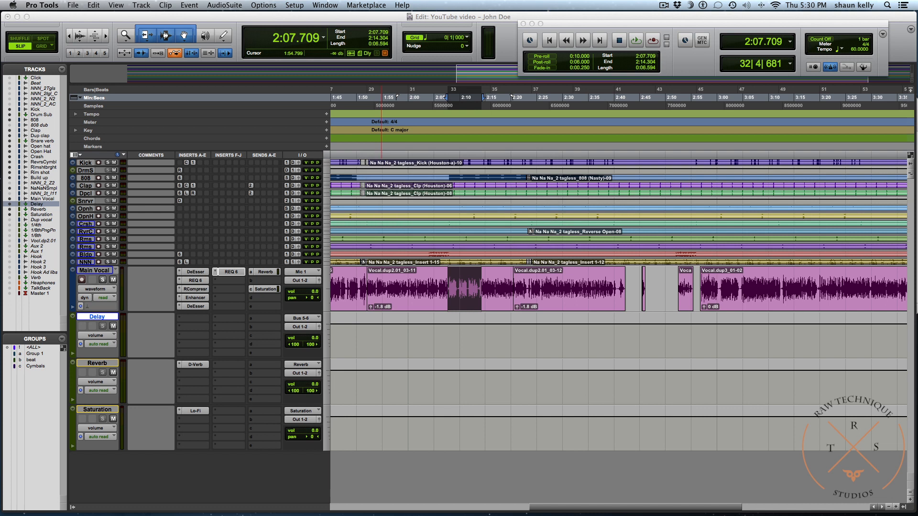
# Insert the multichannel H-Delay (stereo) plug-in in the Delay track's first insert slot
pyautogui.click(185, 319)
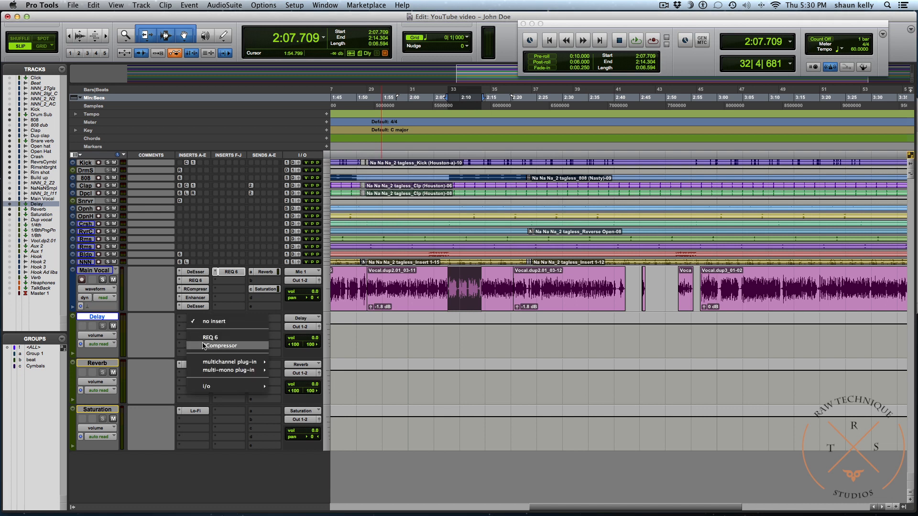
pyautogui.moveTo(239, 364)
pyautogui.moveTo(303, 413)
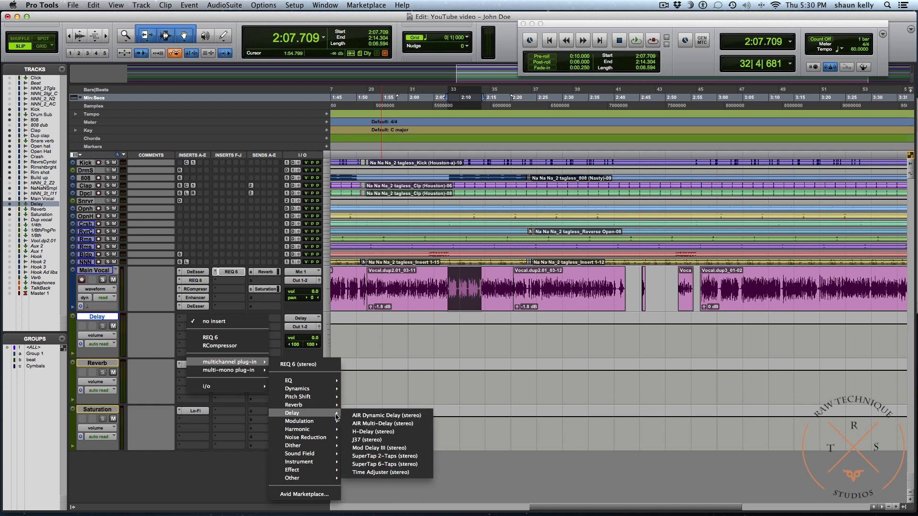
pyautogui.click(370, 435)
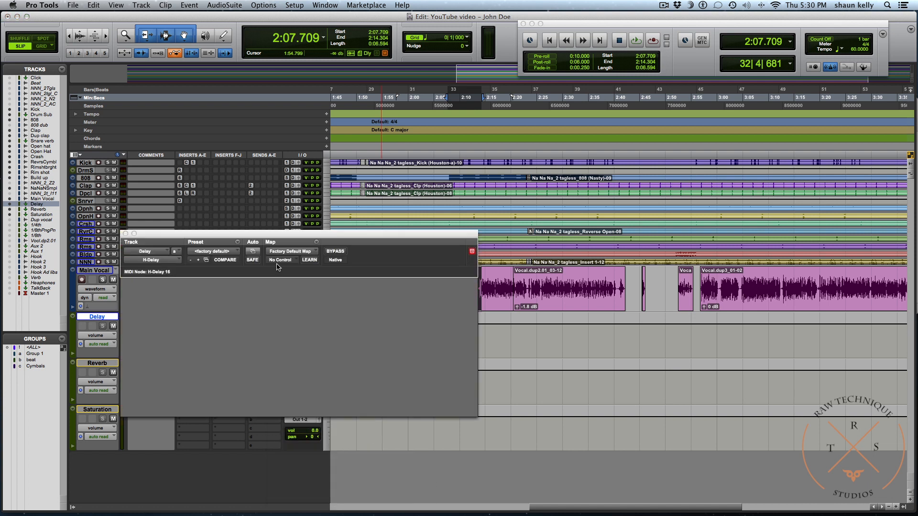
# Set the H-Delay feedback to 0 and its delay time to a straight 1/8 note
pyautogui.moveTo(452, 377); pyautogui.dragTo(452, 372)
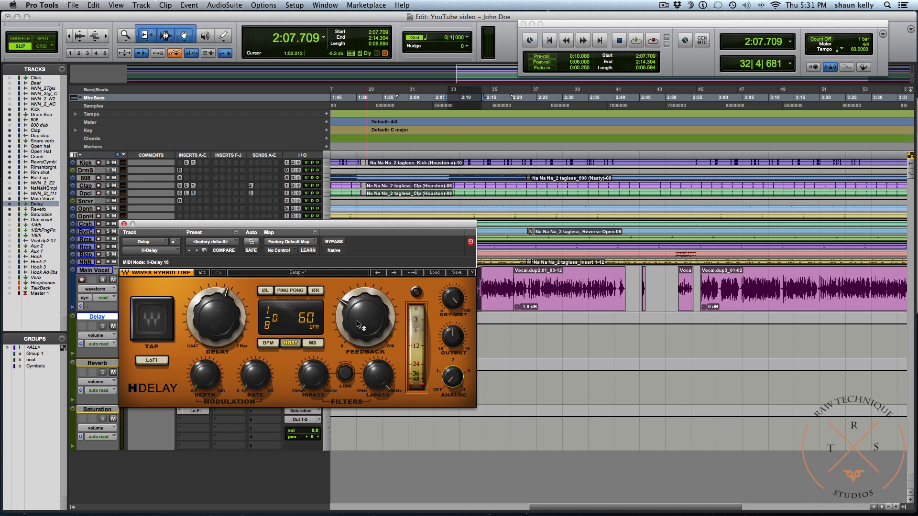
pyautogui.moveTo(357, 316); pyautogui.dragTo(358, 353)
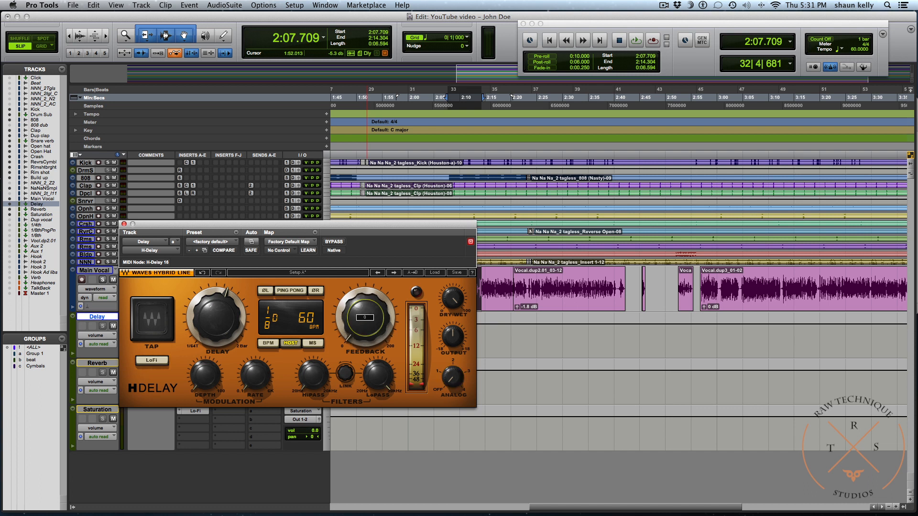
pyautogui.moveTo(217, 317); pyautogui.dragTo(217, 311)
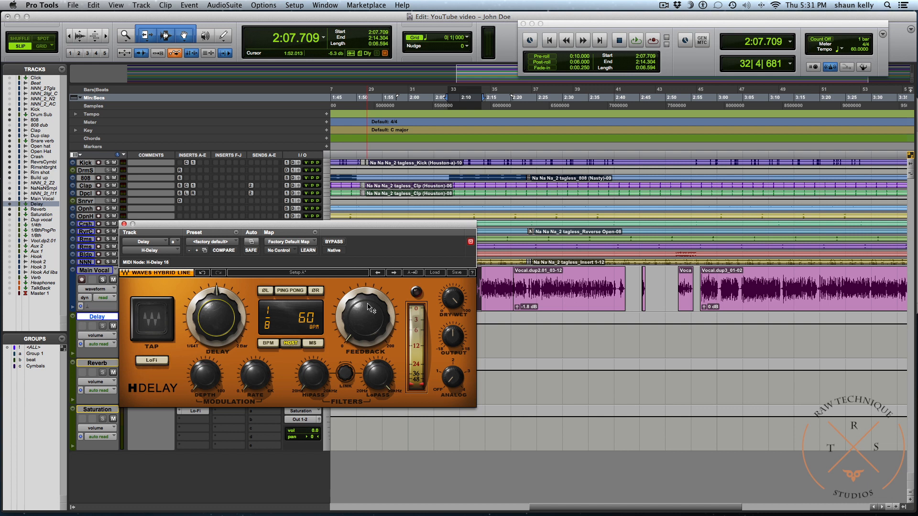
# Move the Transport window above the H-Delay window to expose its tempo settings, and toggle the Transport window's display
pyautogui.moveTo(650, 24); pyautogui.dragTo(274, 110)
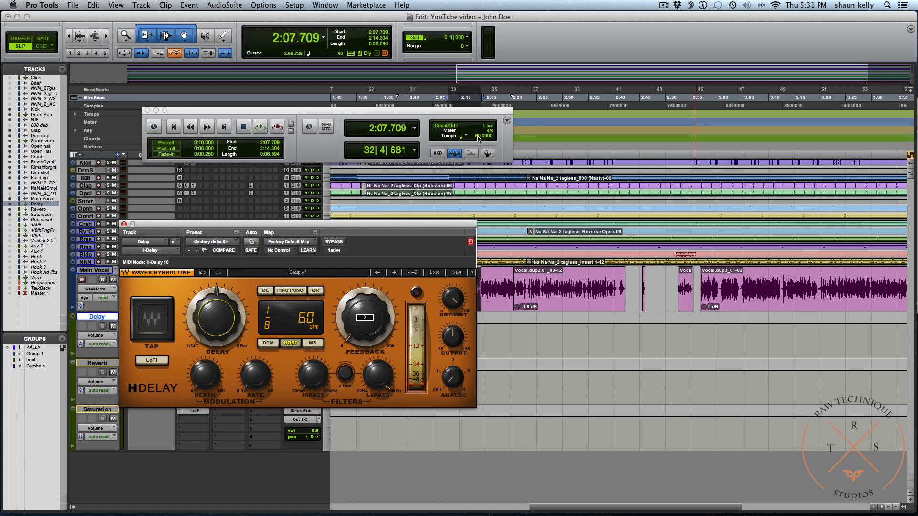
pyautogui.moveTo(435, 112)
pyautogui.mouseDown()
pyautogui.moveTo(432, 119)
pyautogui.moveTo(430, 99)
pyautogui.mouseUp()
pyautogui.moveTo(362, 99); pyautogui.dragTo(368, 98)
pyautogui.press('super+KP_1')
pyautogui.press('super+KP_1')
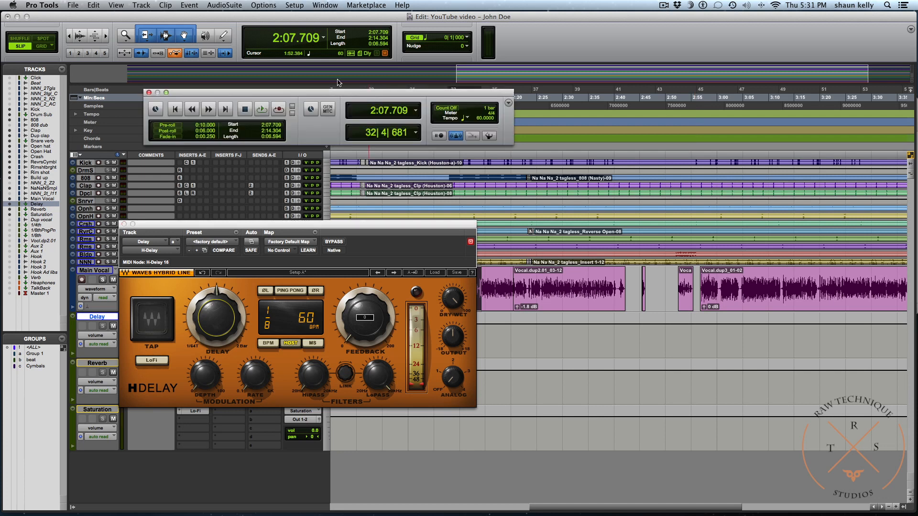
pyautogui.click(324, 6)
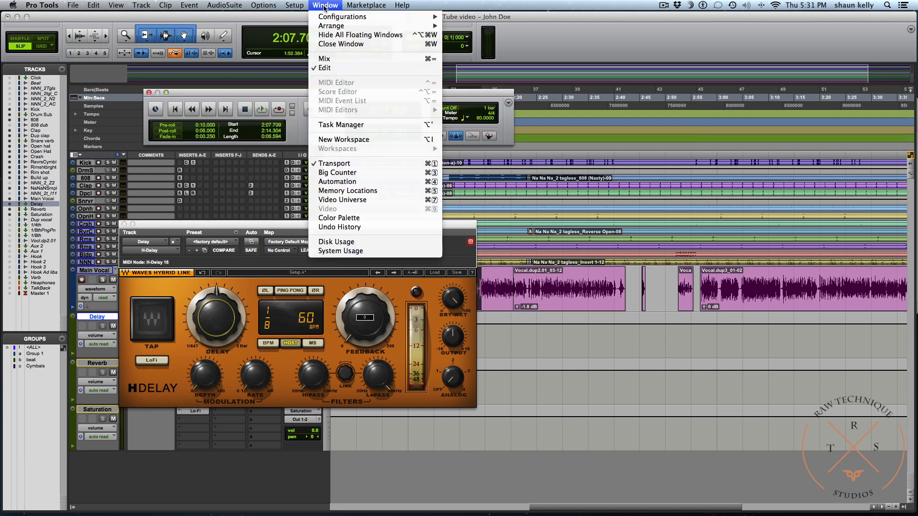
pyautogui.click(333, 164)
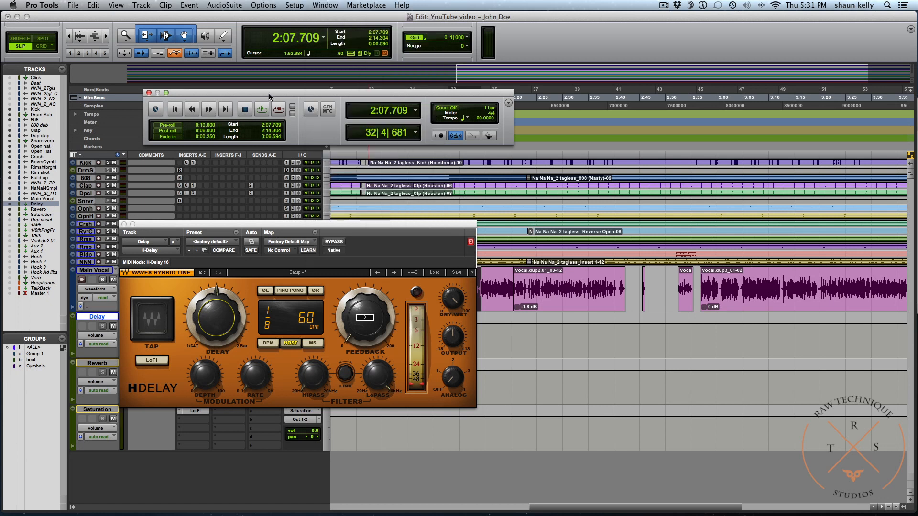
# Switch the Transport window to its minimal view and back to showing all sections, and close the H-Delay and Transport windows
pyautogui.click(508, 104)
pyautogui.click(526, 158)
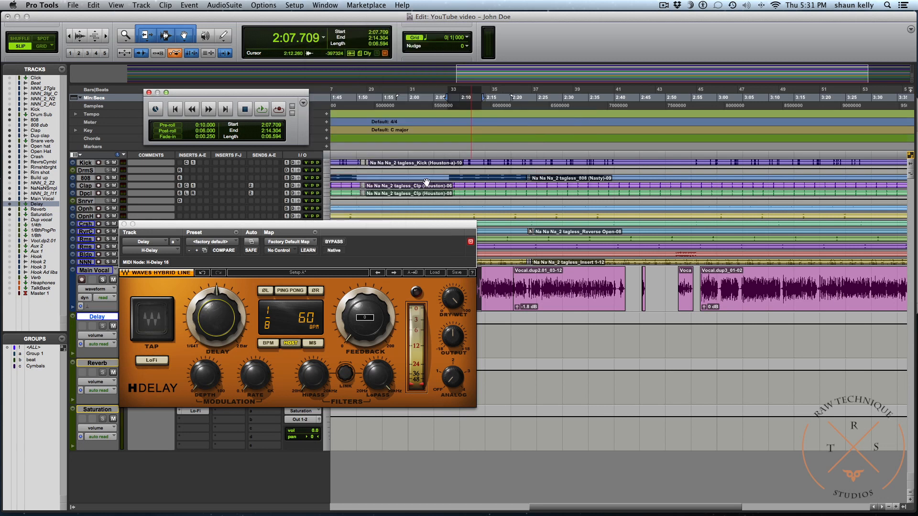
pyautogui.click(302, 103)
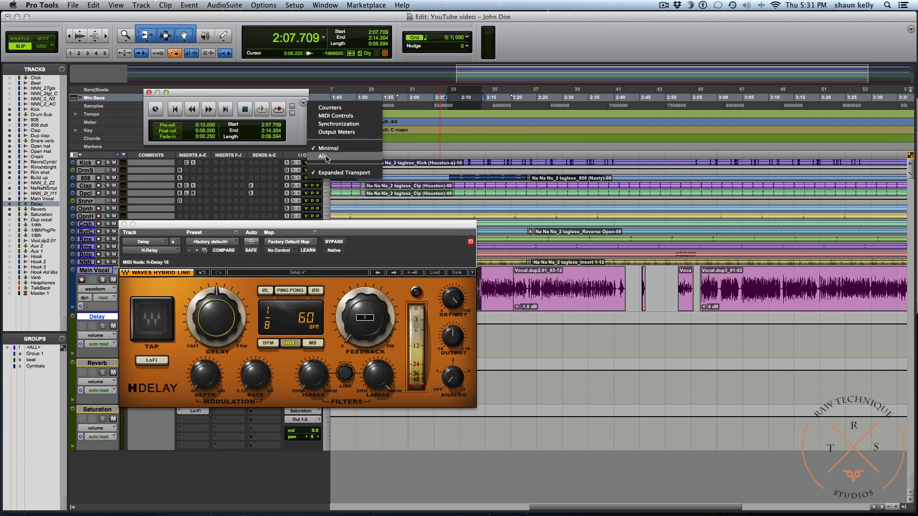
pyautogui.click(344, 154)
pyautogui.click(532, 104)
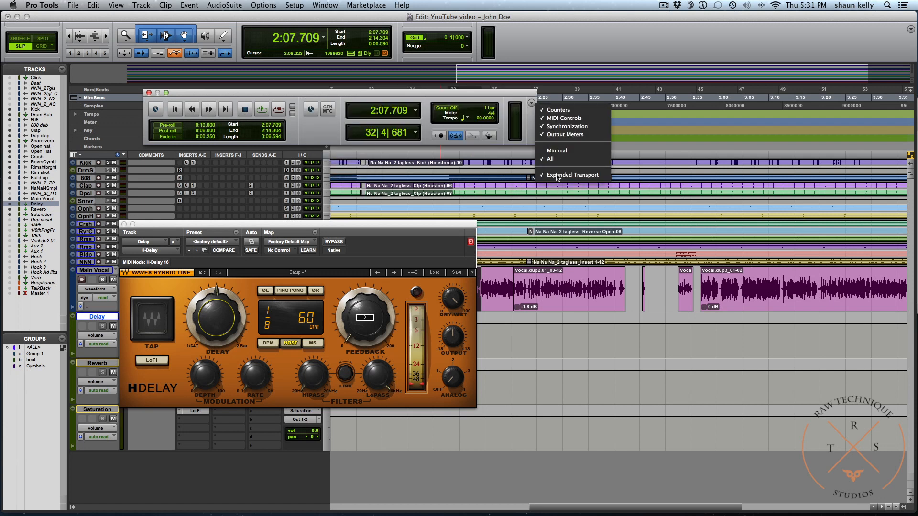
pyautogui.click(489, 99)
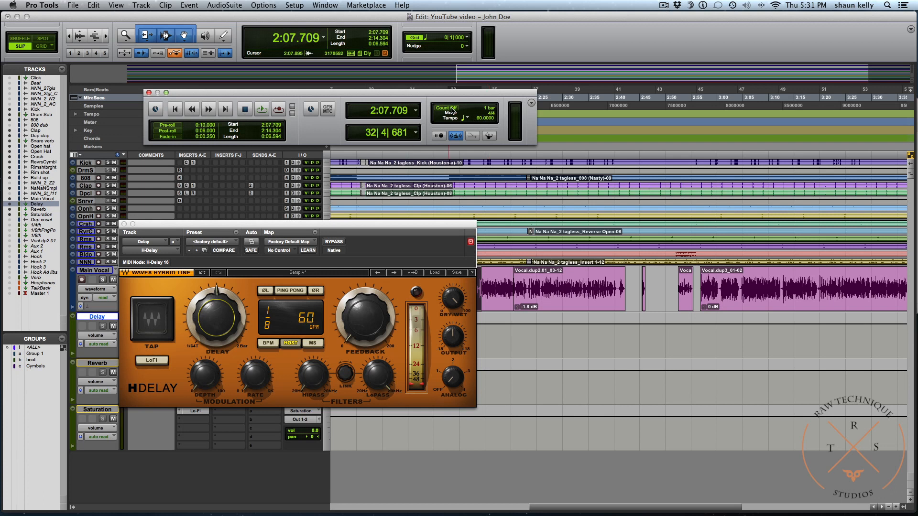
pyautogui.click(124, 224)
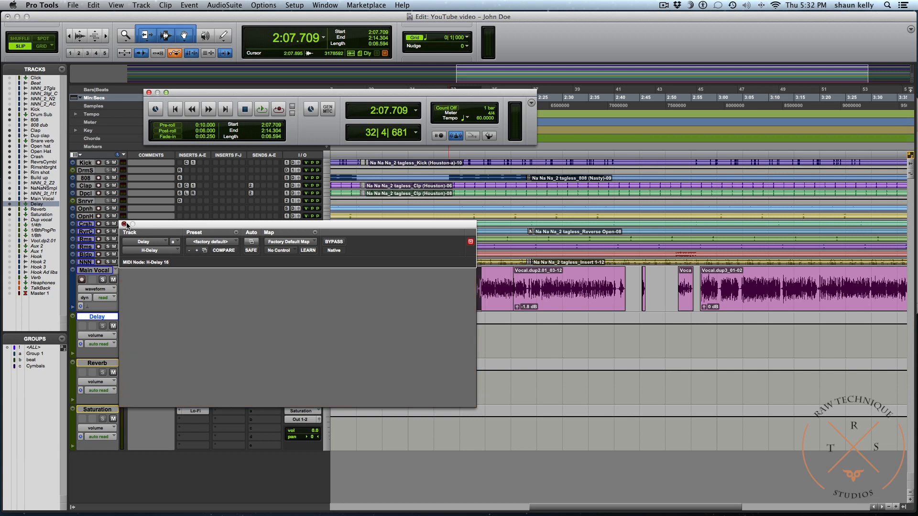
pyautogui.click(150, 95)
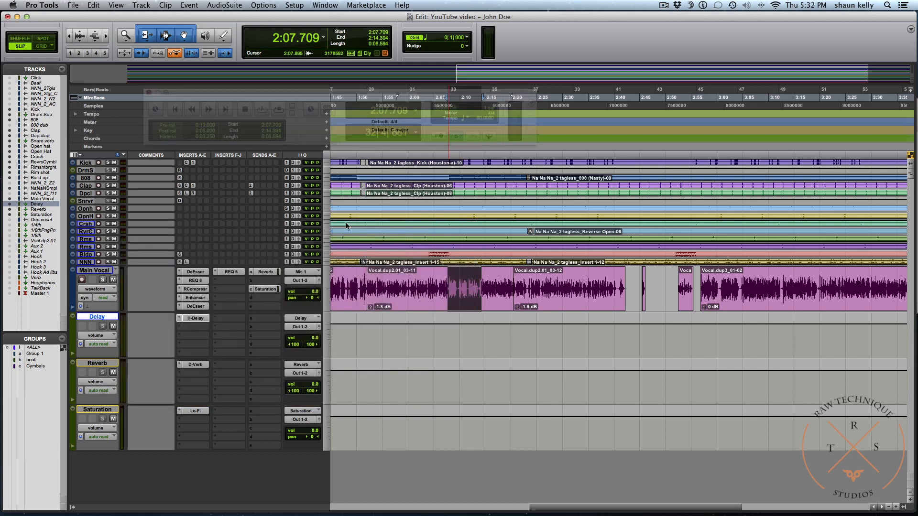
# Place the playback position near the start of the first vocal clip, at about 0:34.5, and mute the Main Vocal track
pyautogui.hscroll(-10, 433, 252)
pyautogui.hscroll(-4, 433, 252)
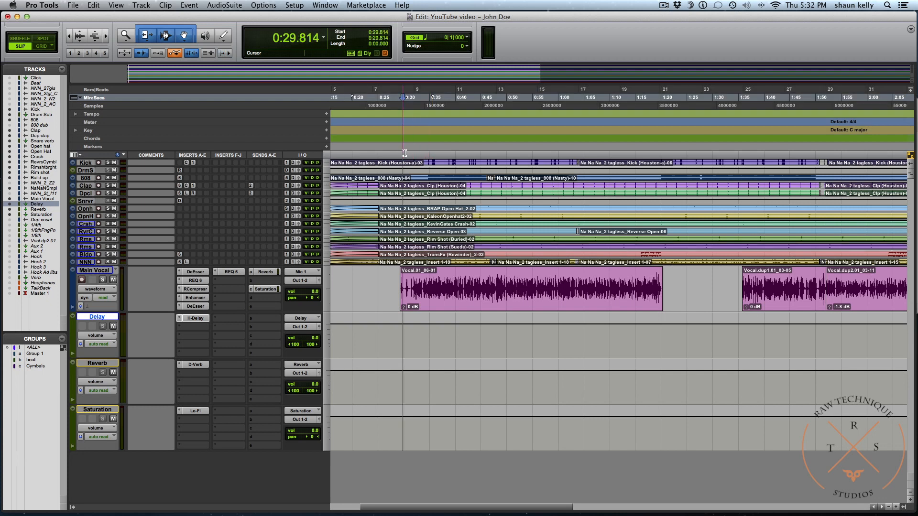
pyautogui.click(427, 152)
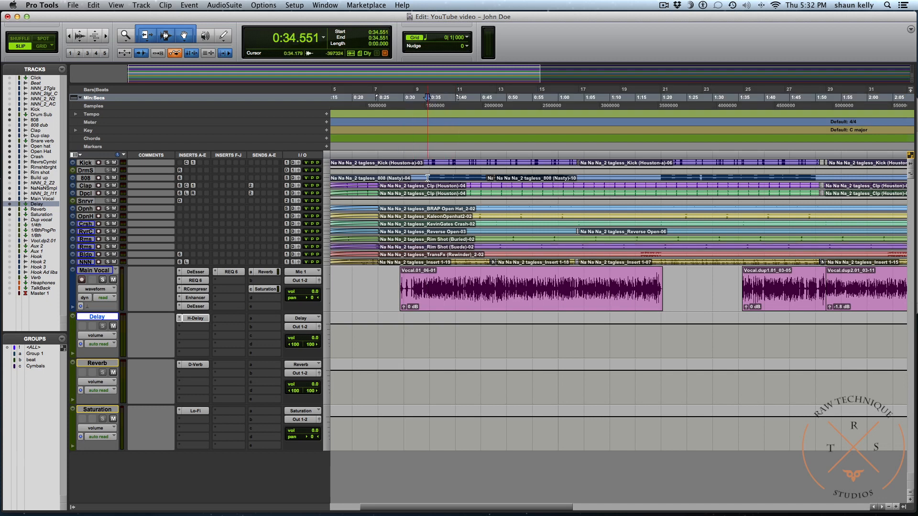
pyautogui.click(112, 279)
# Reopen the Transport window, play the beat and tap the session tempo in time with it, accepting 60 BPM
pyautogui.press('super+1')
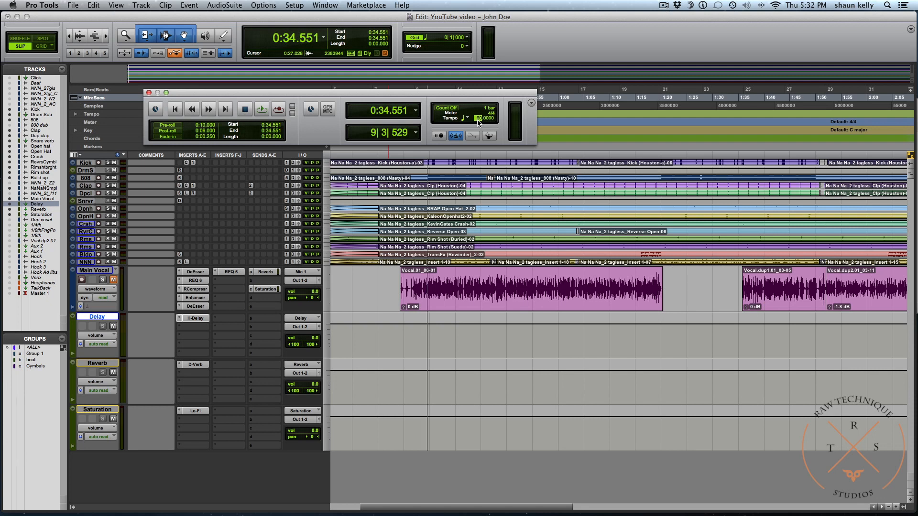
pyautogui.press('space')
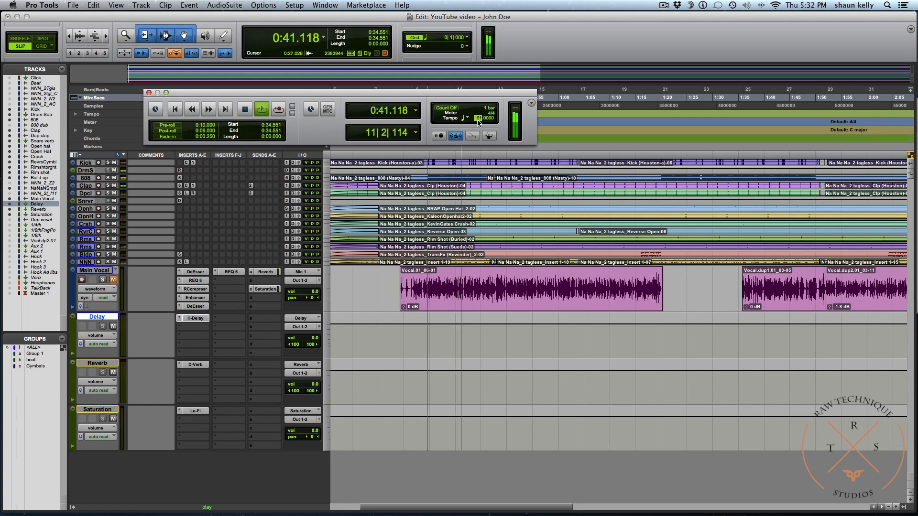
pyautogui.press('t')
pyautogui.press('t')
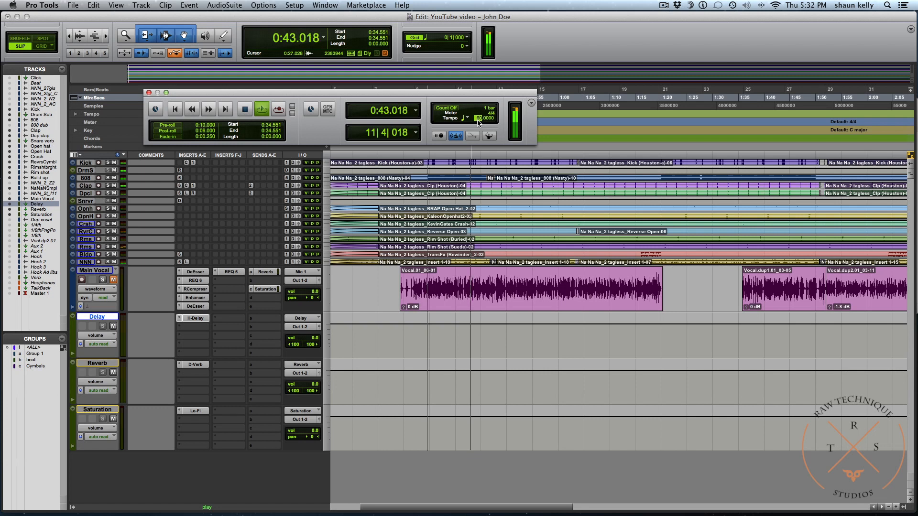
pyautogui.press('t')
pyautogui.press('t')
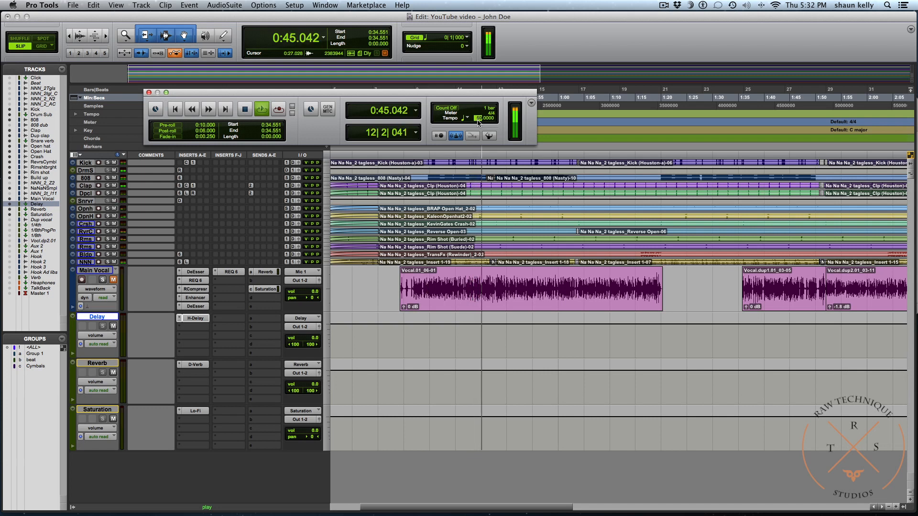
pyautogui.press('t')
pyautogui.press('t')
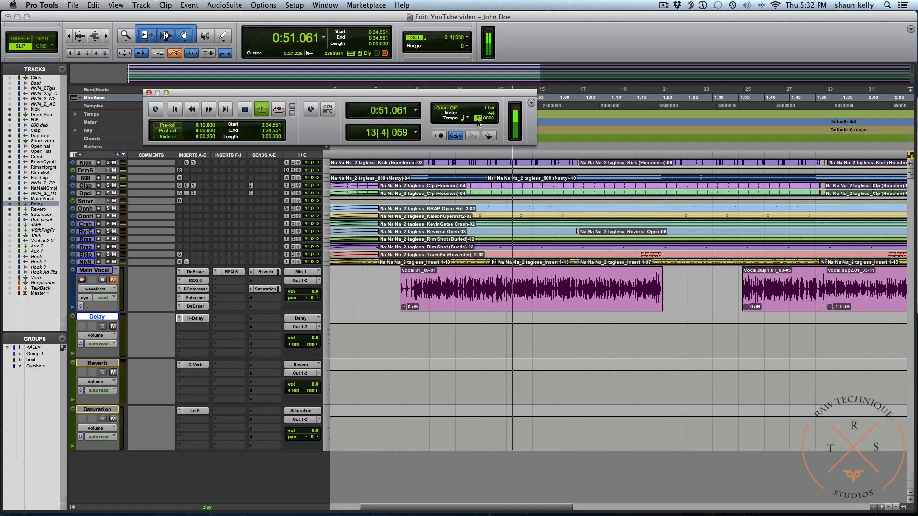
pyautogui.press('t')
pyautogui.press('t')
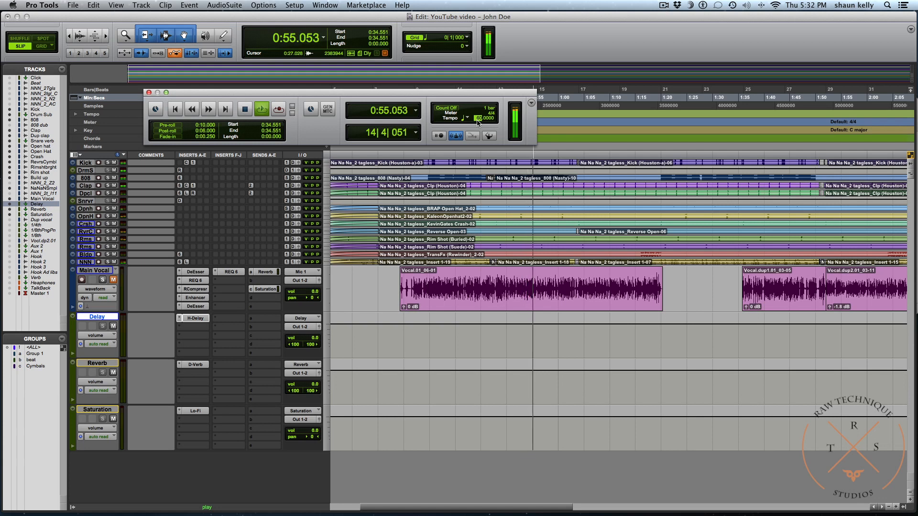
pyautogui.press('Return')
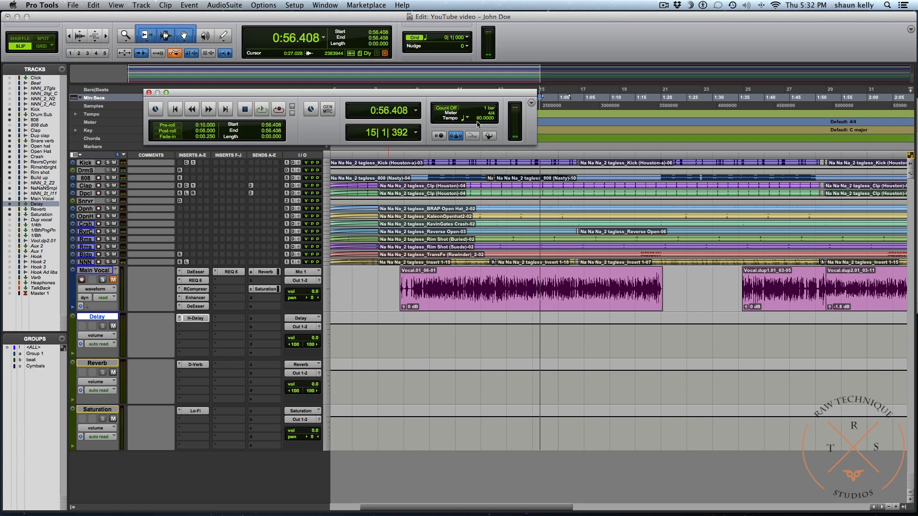
pyautogui.press('space')
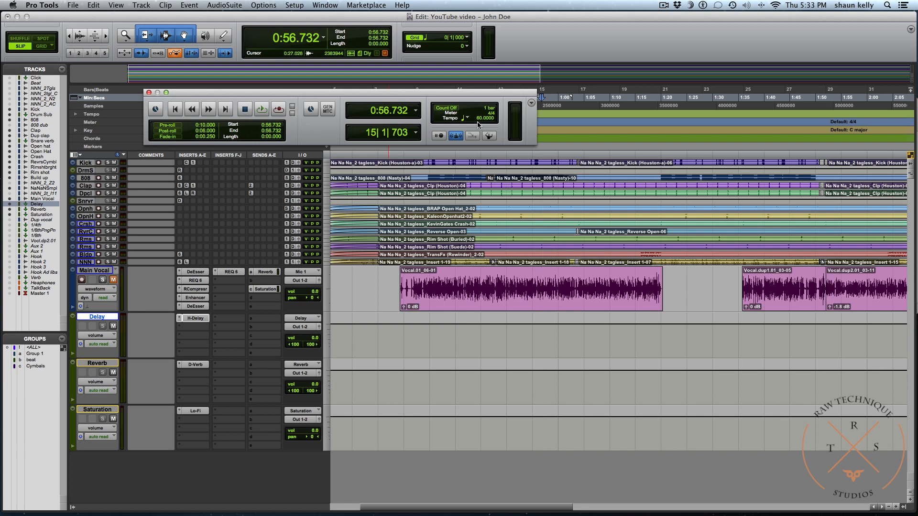
# Create a click track and play the song from about 0:56.7 to check the click against the beat
pyautogui.click(141, 5)
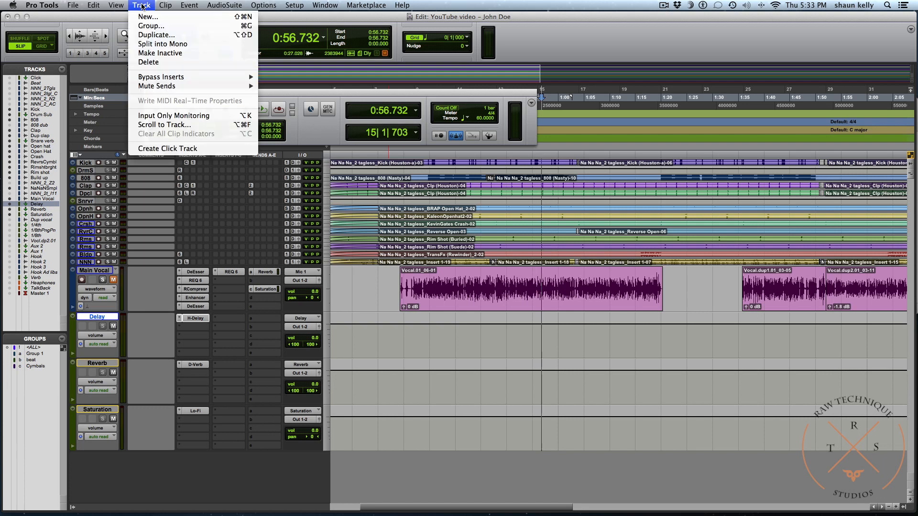
pyautogui.click(157, 148)
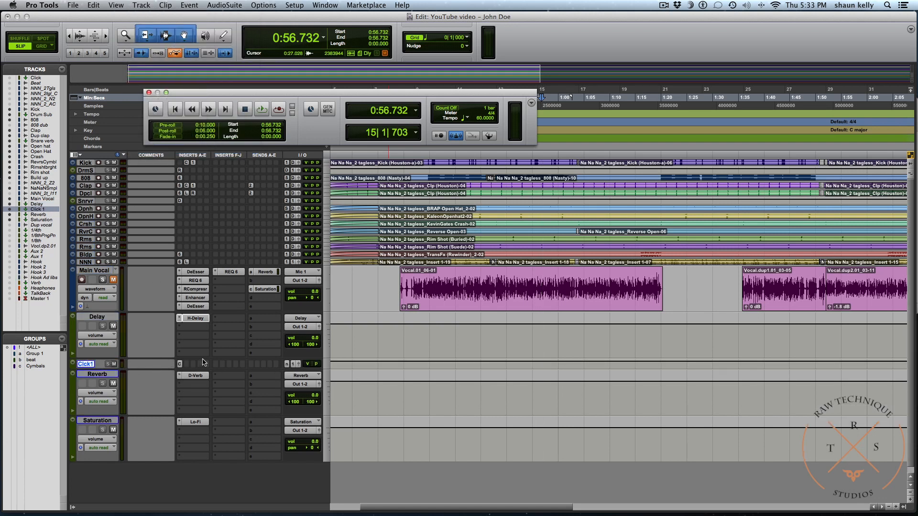
pyautogui.press('space')
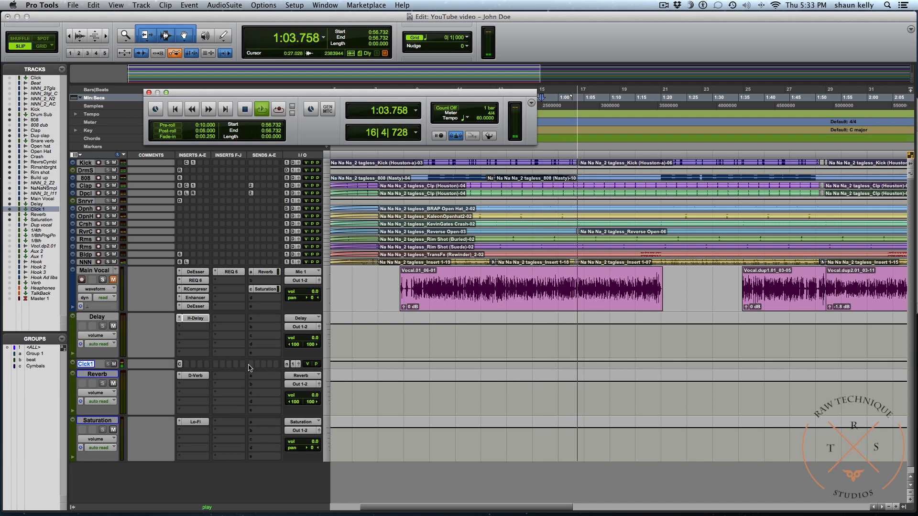
pyautogui.press('space')
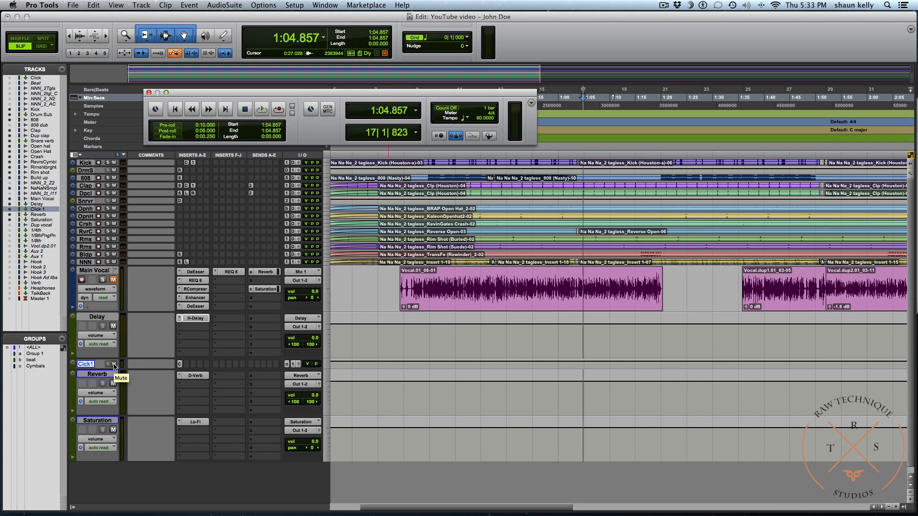
# Mute the new click track and move it above the Kick track, closing the Transport window
pyautogui.click(114, 365)
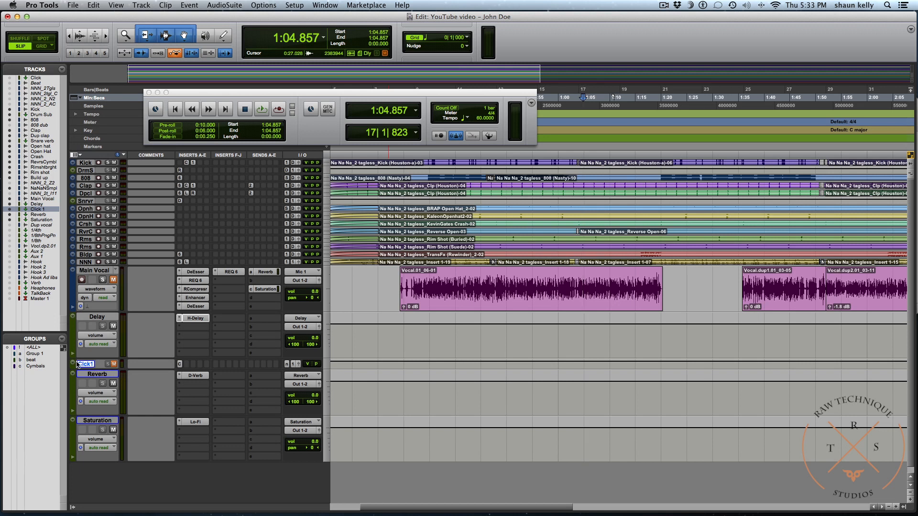
pyautogui.moveTo(86, 366); pyautogui.dragTo(86, 162)
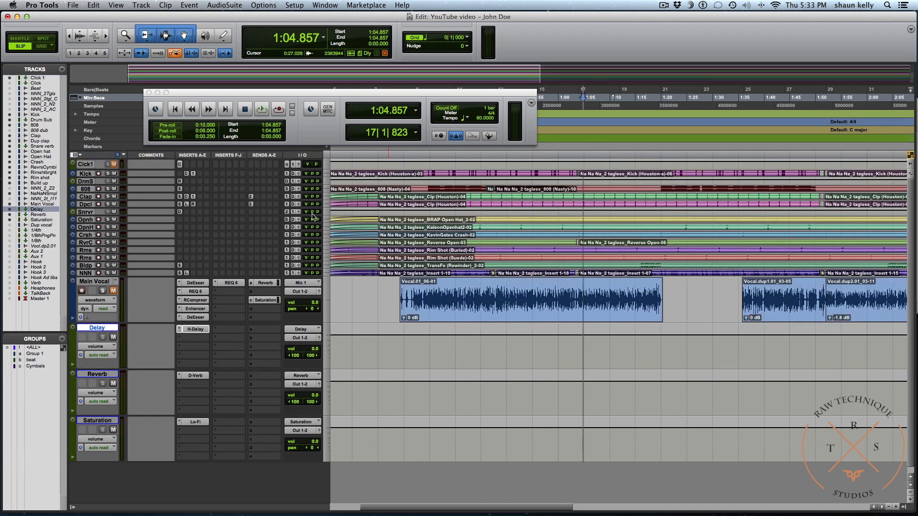
pyautogui.click(148, 92)
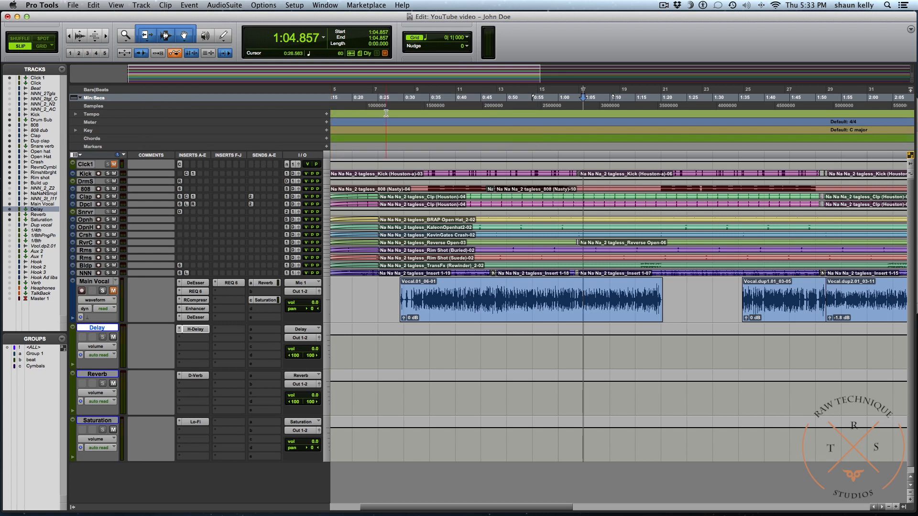
# Check the H-Delay settings on the Delay track and close the plug-in window
pyautogui.click(195, 330)
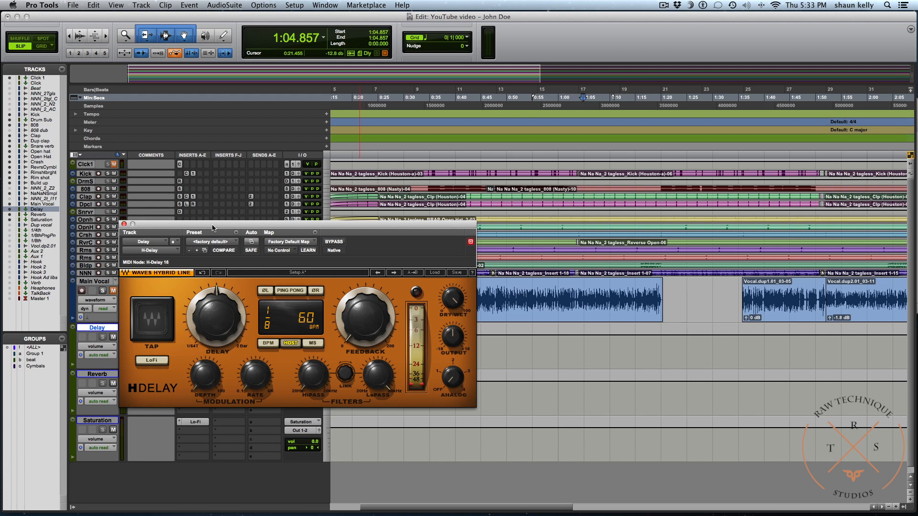
pyautogui.moveTo(213, 226); pyautogui.dragTo(211, 219)
pyautogui.click(122, 217)
# Add a send from the Main Vocal to the Delay bus in send slot E and set its level to -5.2 dB
pyautogui.hscroll(2, 598, 306)
pyautogui.hscroll(10, 598, 306)
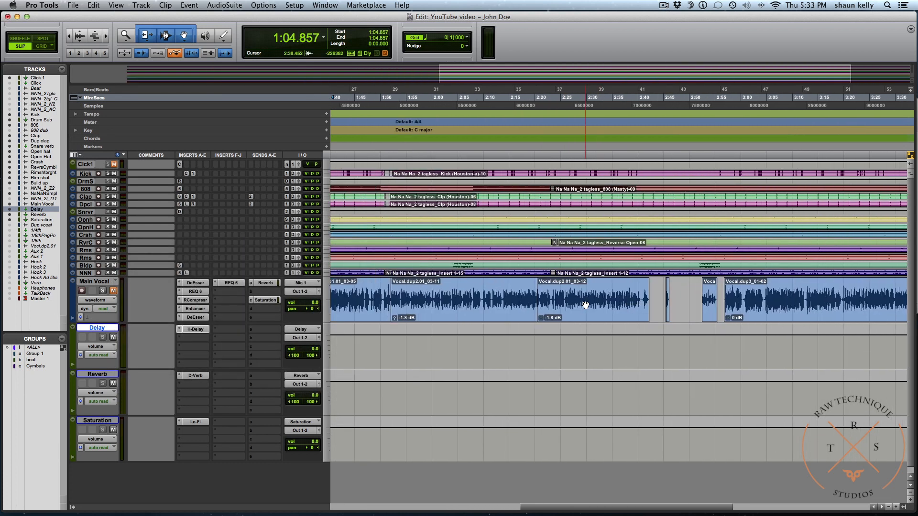
pyautogui.click(473, 291)
pyautogui.click(253, 317)
pyautogui.moveTo(282, 344)
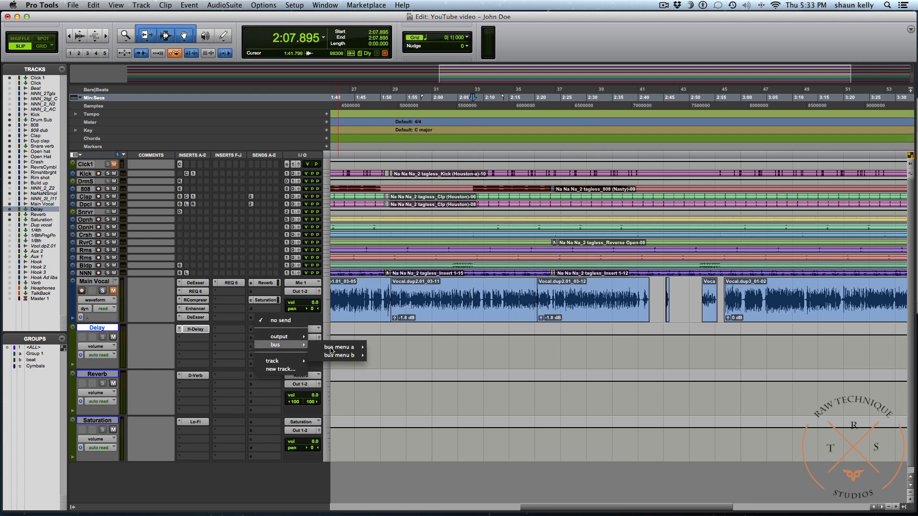
pyautogui.moveTo(341, 347)
pyautogui.click(416, 108)
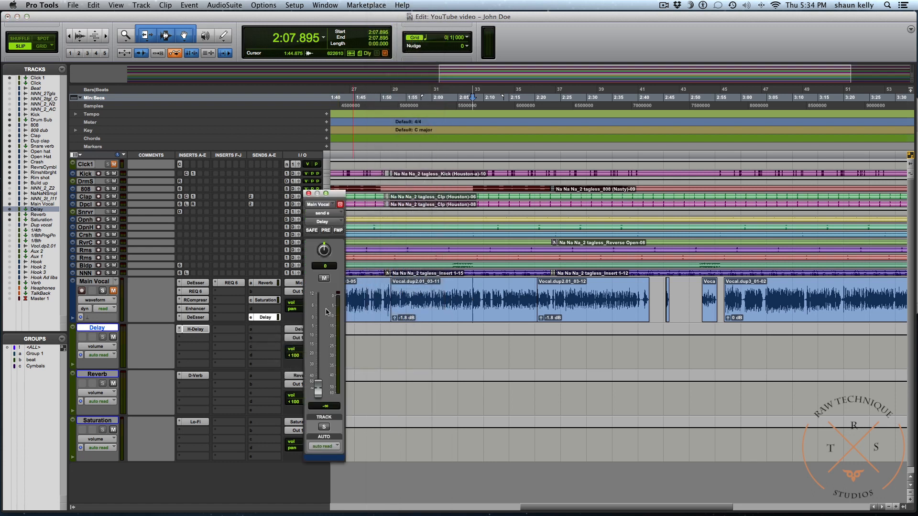
pyautogui.moveTo(317, 381); pyautogui.dragTo(320, 330)
pyautogui.click(309, 194)
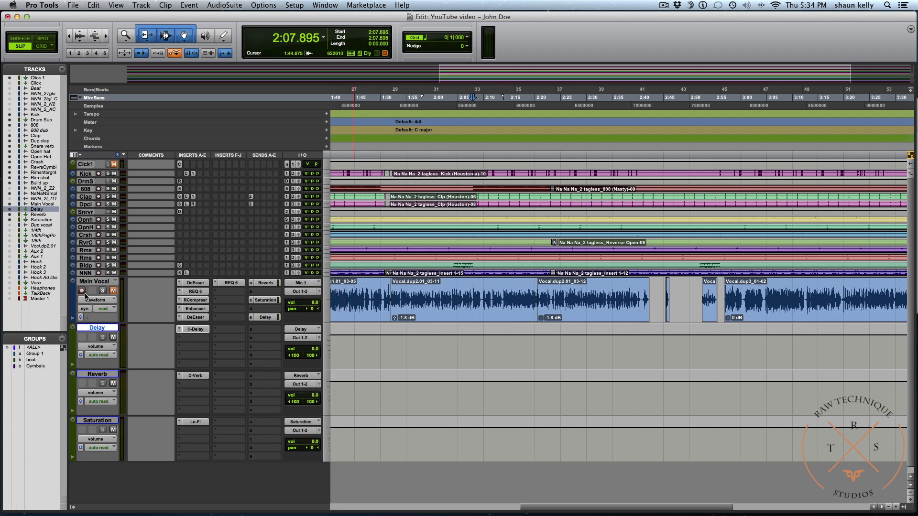
# Display the mute automation of the Delay send on the Main Vocal track and mute that send
pyautogui.click(97, 282)
pyautogui.click(99, 300)
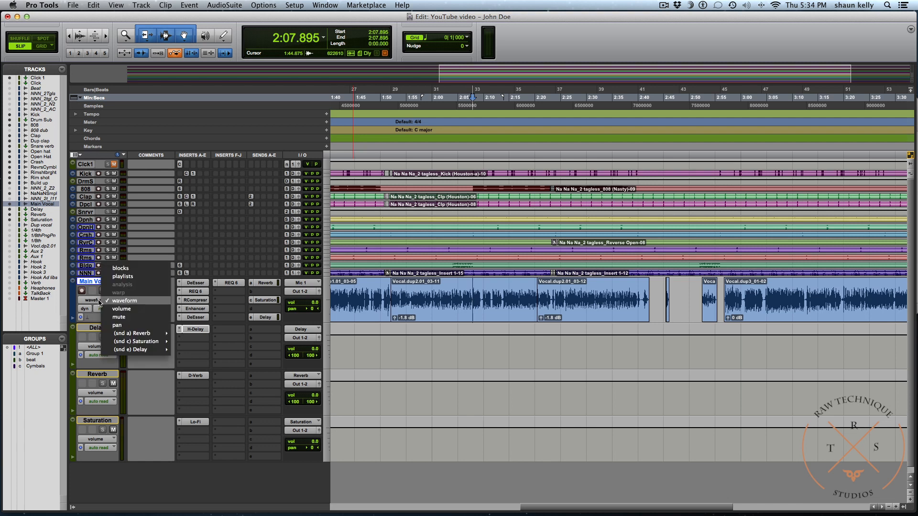
pyautogui.moveTo(140, 352)
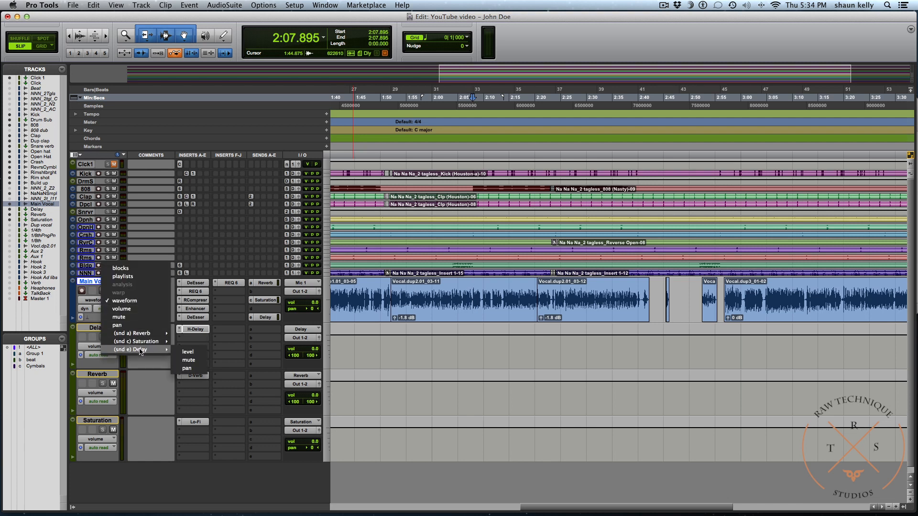
pyautogui.click(189, 360)
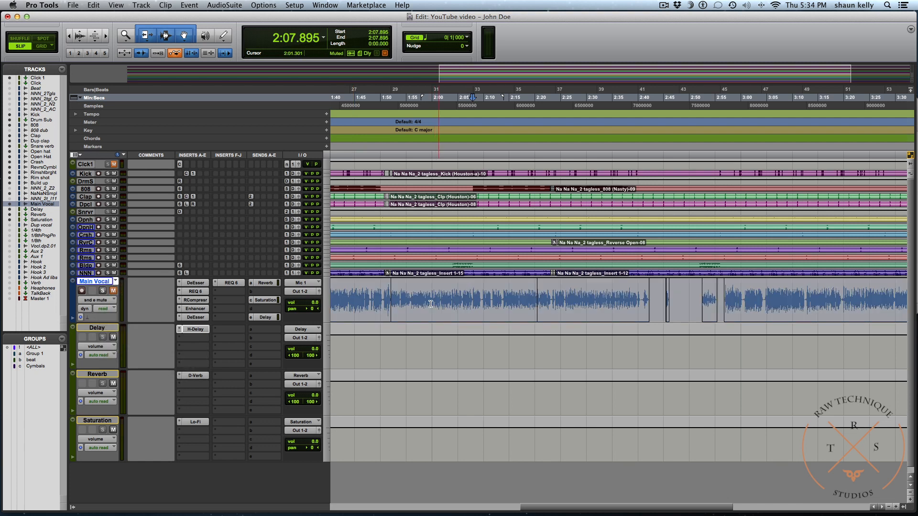
pyautogui.click(265, 317)
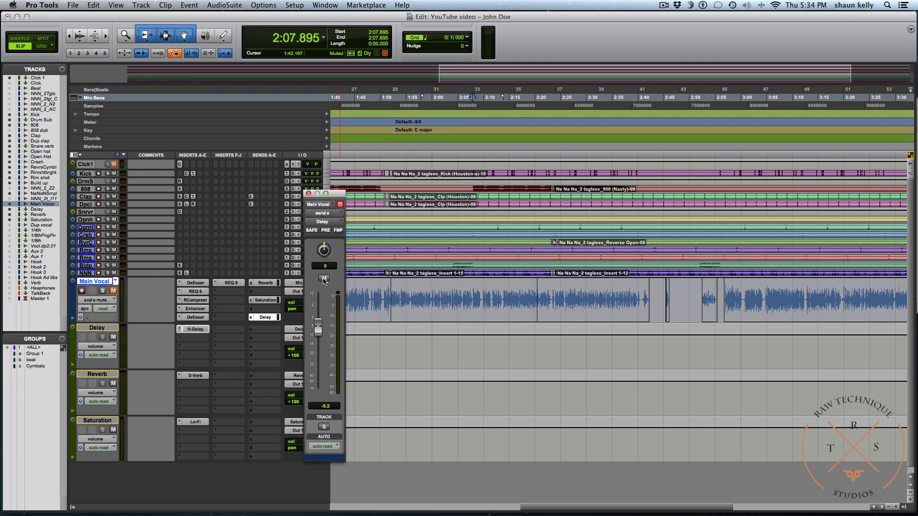
pyautogui.click(324, 279)
pyautogui.click(309, 193)
# Play the Main Vocal from 2:08 to locate the phrases that should get the delay
pyautogui.click(481, 310)
pyautogui.press('t')
pyautogui.press('t')
pyautogui.press('t')
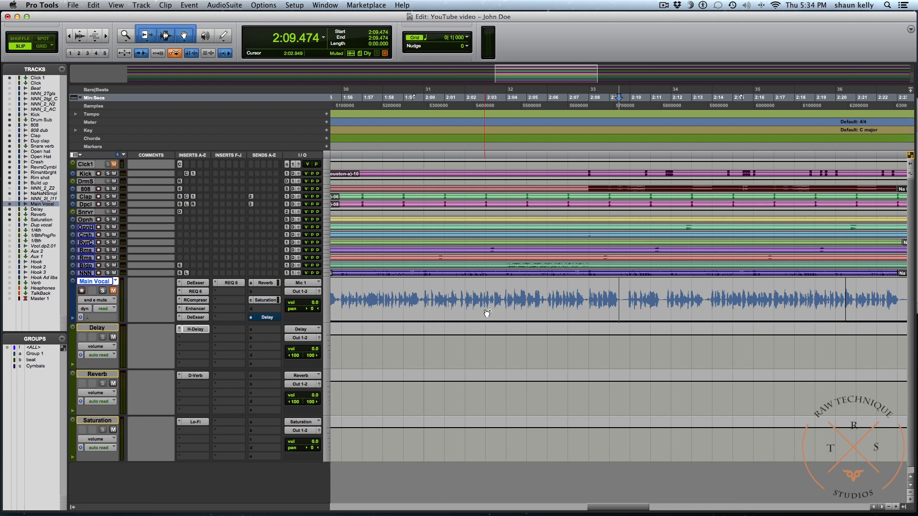
pyautogui.hscroll(1, 487, 309)
pyautogui.click(522, 296)
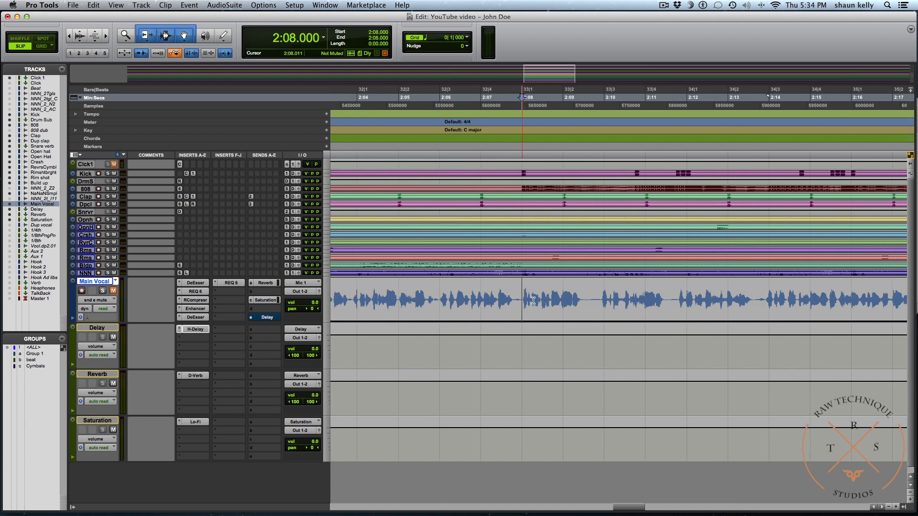
pyautogui.press('space')
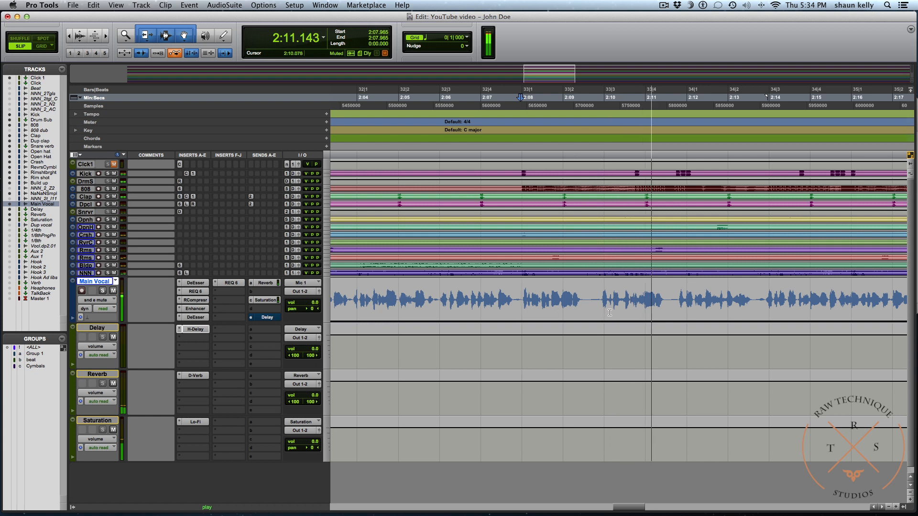
pyautogui.press('space')
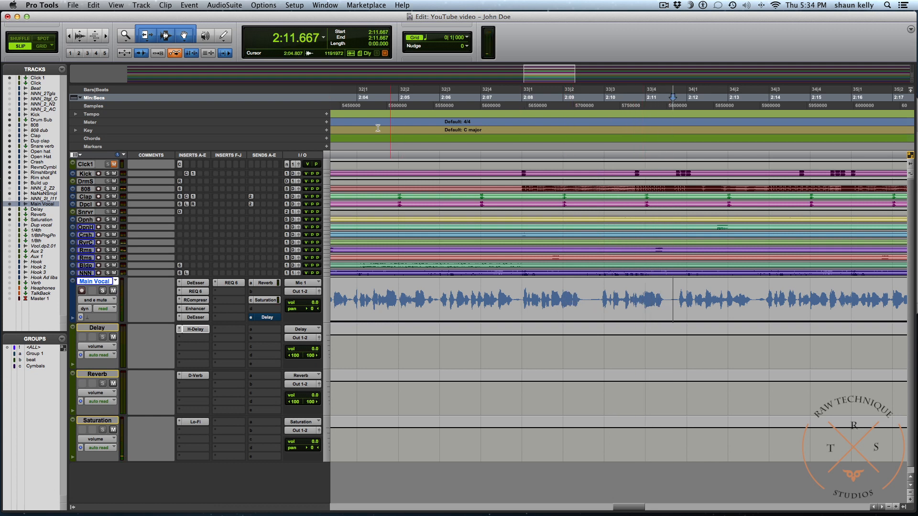
# Unmute the Delay send over the end of the Main Vocal phrase at about 2:09 and tighten the unmuted section's start while playing it
pyautogui.click(192, 41)
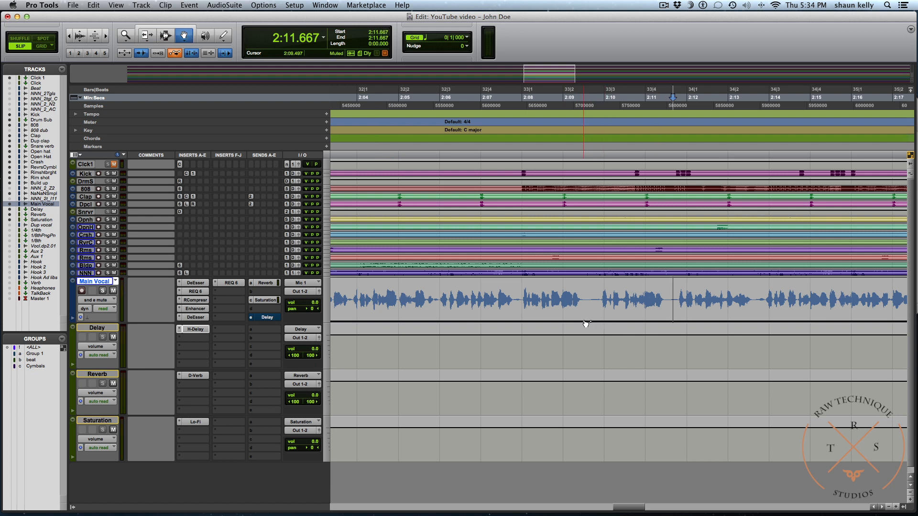
pyautogui.moveTo(590, 321)
pyautogui.mouseDown()
pyautogui.moveTo(583, 277)
pyautogui.moveTo(551, 278)
pyautogui.mouseUp()
pyautogui.click(503, 165)
pyautogui.press('space')
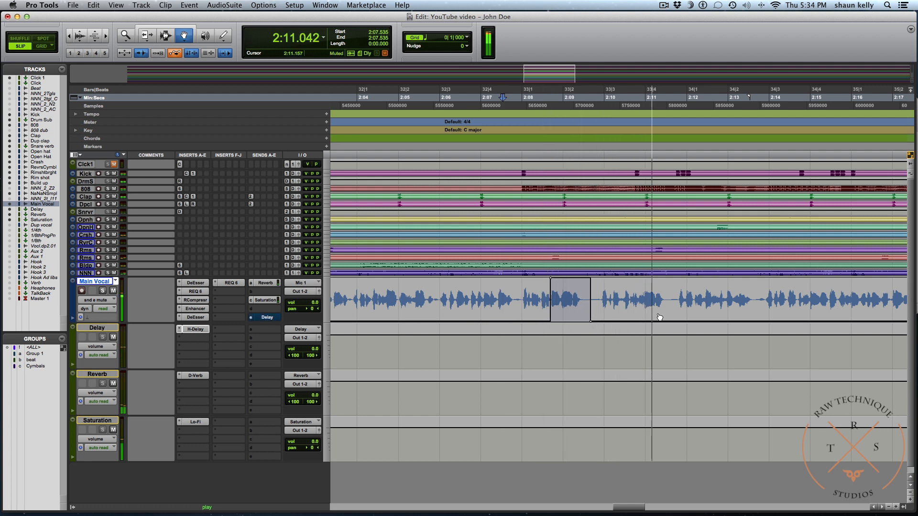
pyautogui.moveTo(552, 281); pyautogui.dragTo(560, 281)
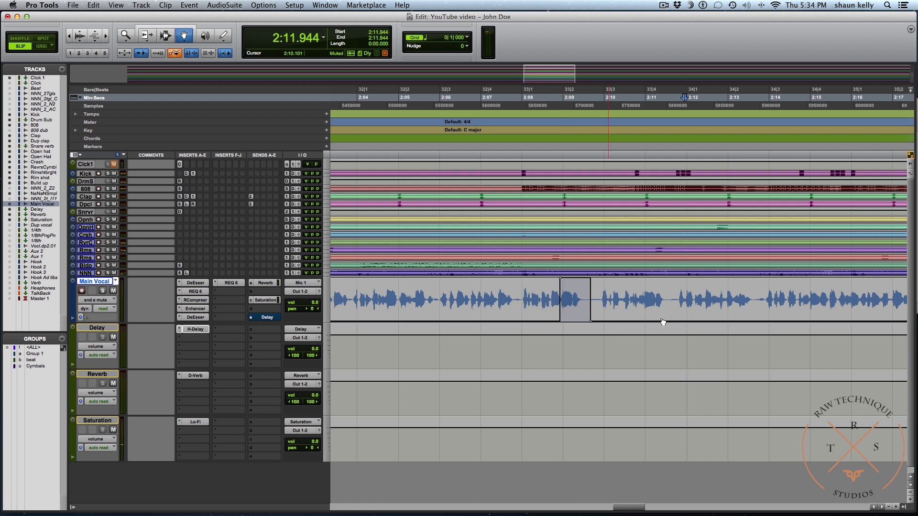
# Unmute the Delay send over the phrase ending at about 2:11, move that section's start slightly earlier and play it back
pyautogui.moveTo(657, 321); pyautogui.dragTo(646, 281)
pyautogui.click(607, 151)
pyautogui.press('space')
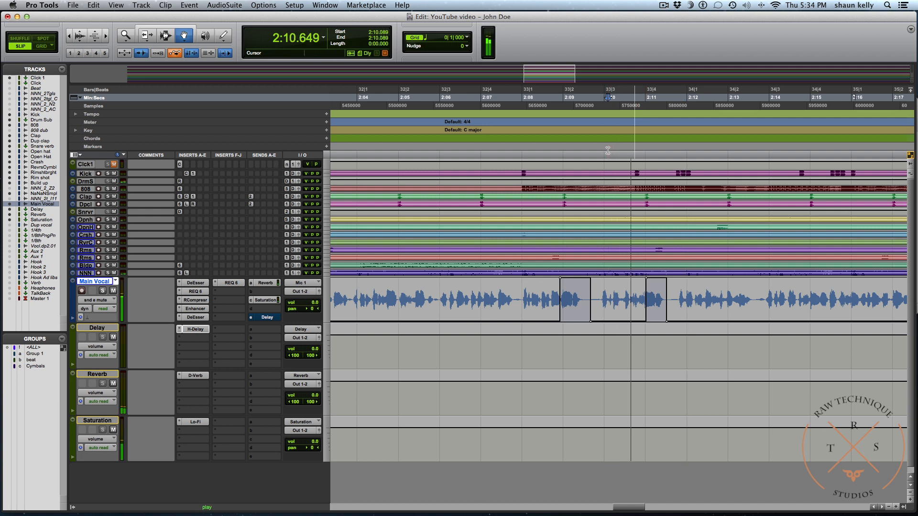
pyautogui.press('space')
pyautogui.click(641, 279)
pyautogui.moveTo(638, 278); pyautogui.dragTo(638, 279)
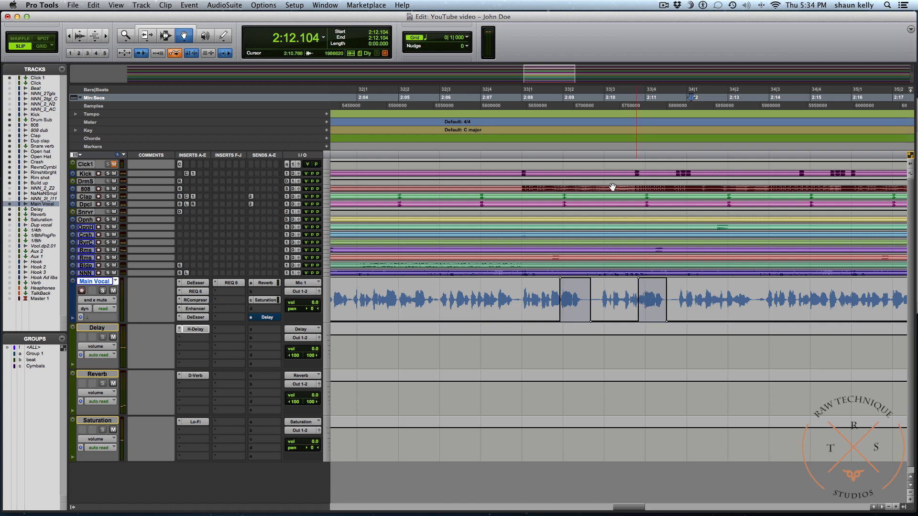
pyautogui.click(598, 155)
pyautogui.press('space')
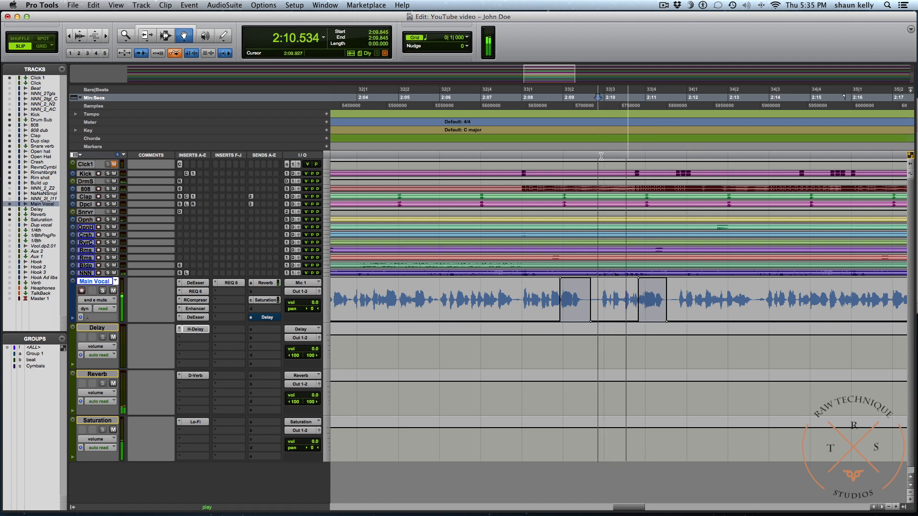
pyautogui.press('space')
# Unmute the Delay send over the phrase ending from about 2:13 to 2:13.7 and play it back
pyautogui.click(736, 278)
pyautogui.moveTo(736, 278); pyautogui.dragTo(726, 279)
pyautogui.press('super+m')
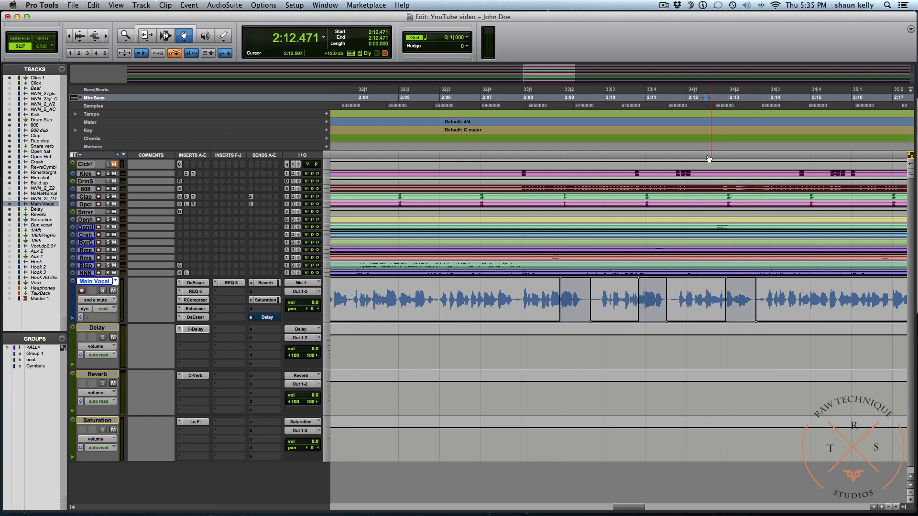
pyautogui.press('space')
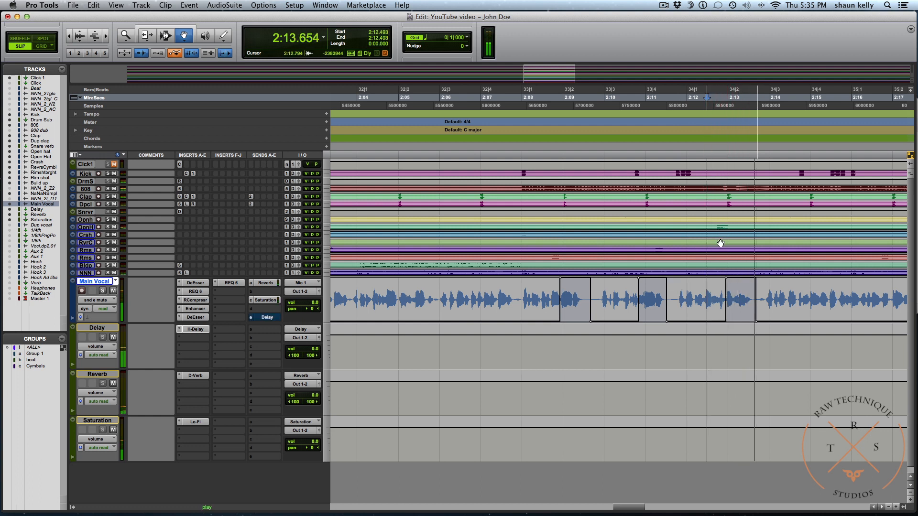
pyautogui.press('space')
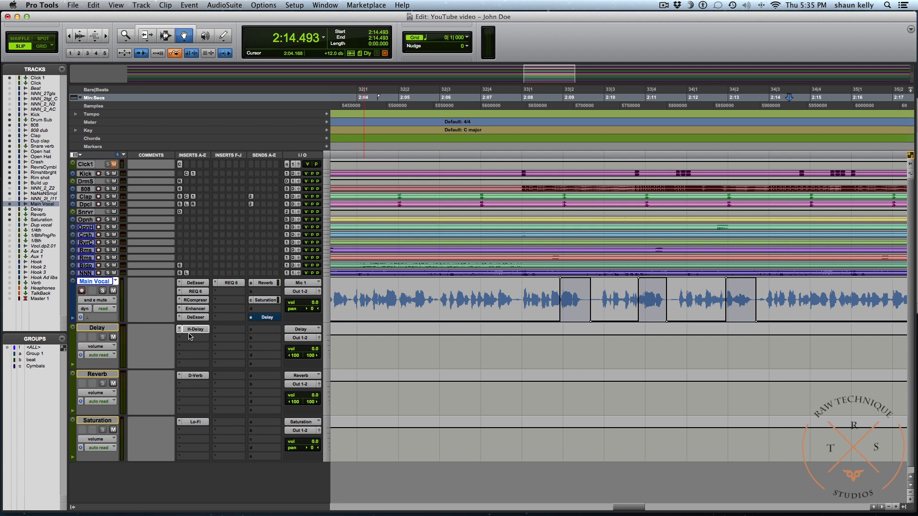
# Insert the multichannel Pitch II plug-in after H-Delay on the Delay track and move its window off the lower tracks
pyautogui.click(98, 328)
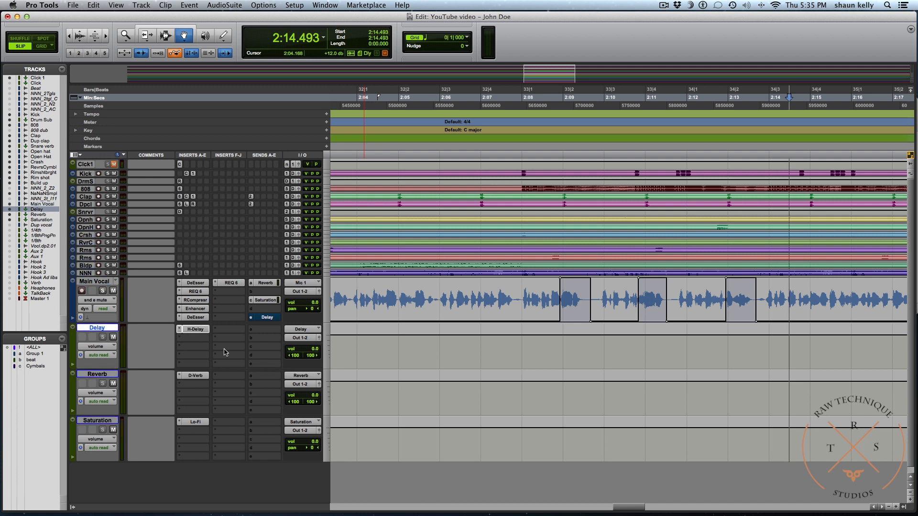
pyautogui.click(187, 338)
pyautogui.moveTo(211, 383)
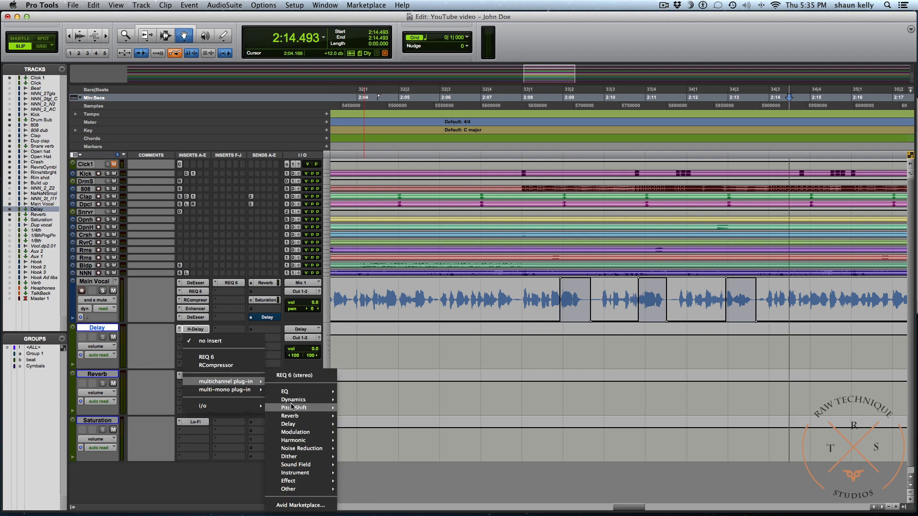
pyautogui.moveTo(306, 408)
pyautogui.click(378, 451)
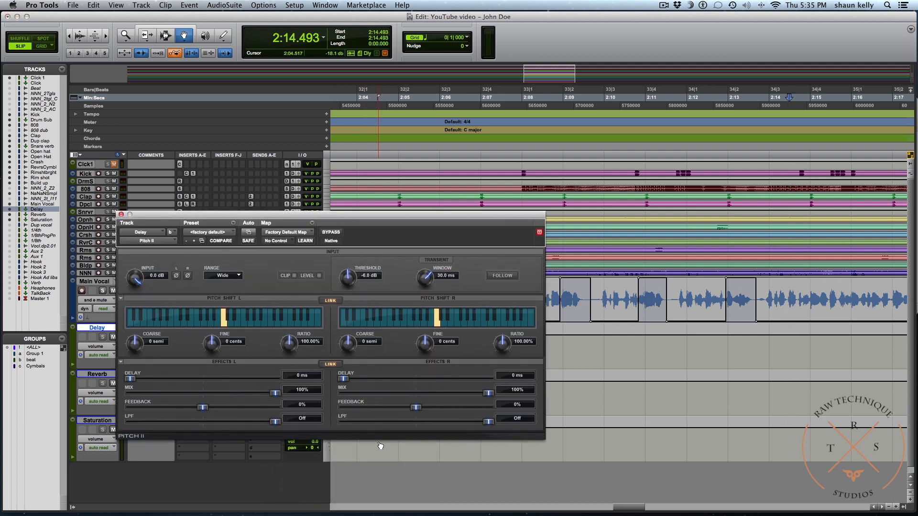
pyautogui.moveTo(341, 214); pyautogui.dragTo(346, 178)
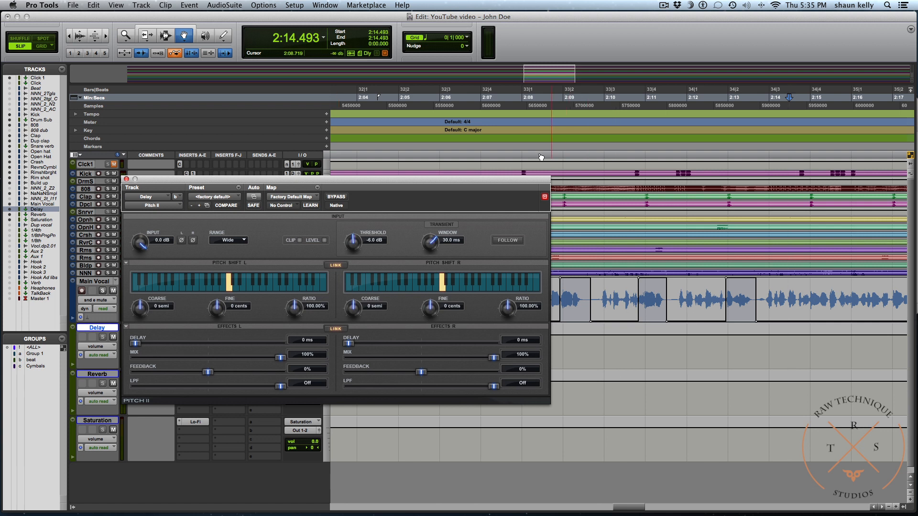
# Play the selection from about 2:08 to 2:14, set Pitch II's coarse shift to -5 semi and close the plug-in
pyautogui.click(529, 144)
pyautogui.moveTo(568, 152); pyautogui.dragTo(773, 155)
pyautogui.press('space')
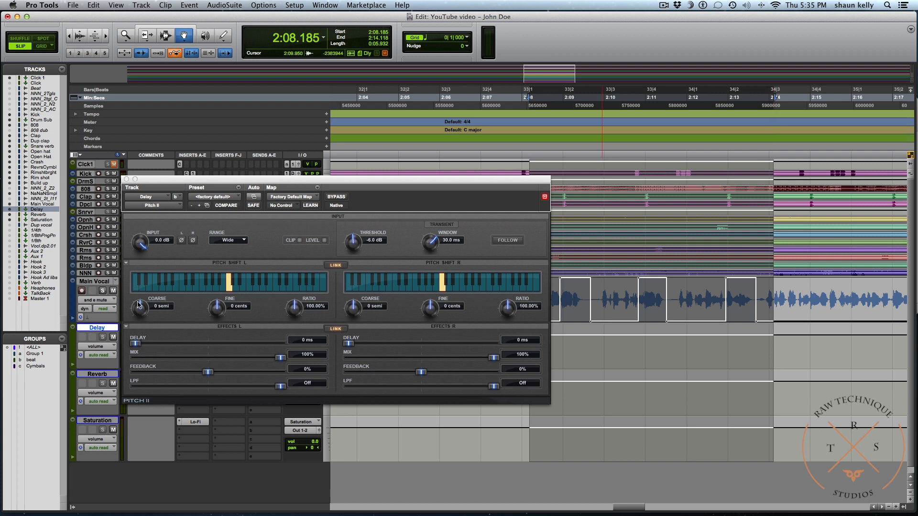
pyautogui.moveTo(138, 308); pyautogui.dragTo(136, 316)
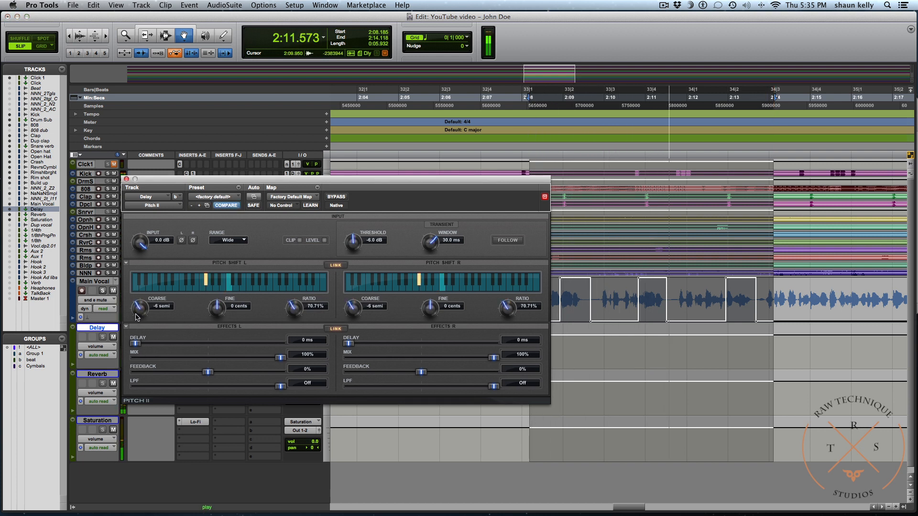
pyautogui.moveTo(137, 313); pyautogui.dragTo(137, 312)
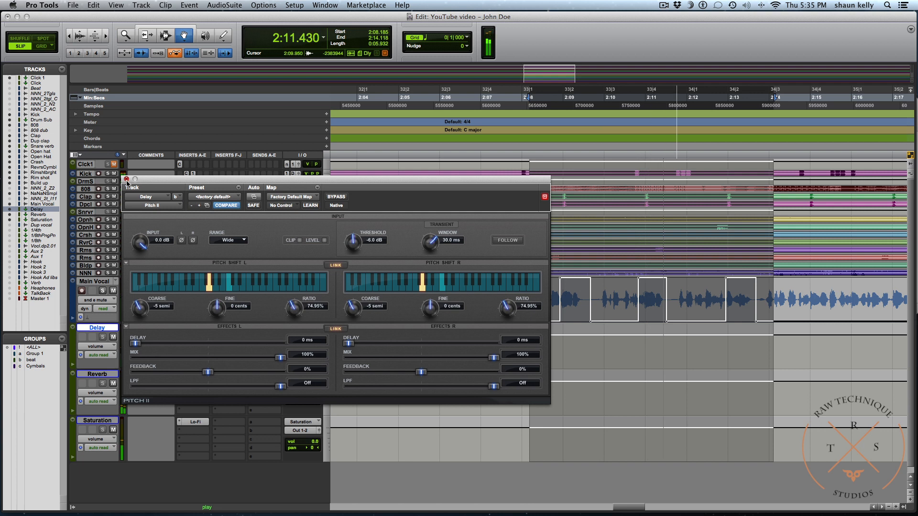
pyautogui.press('space')
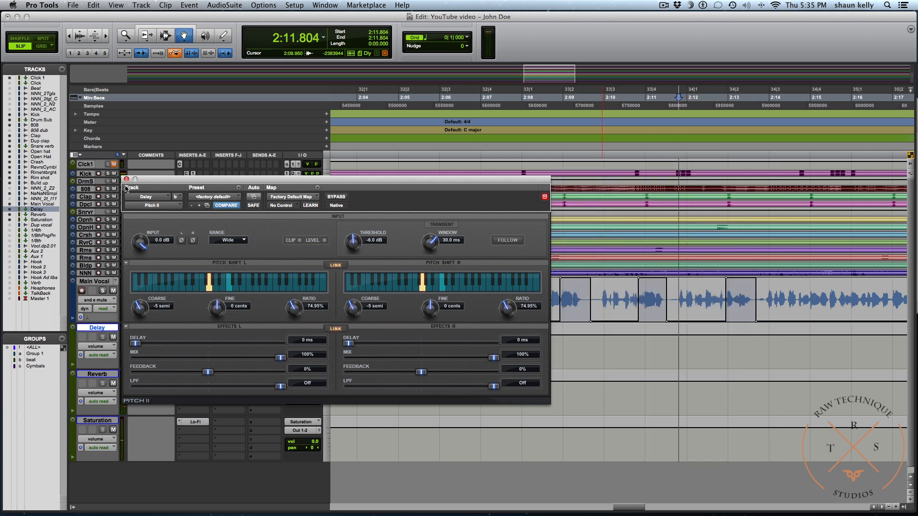
pyautogui.click(126, 179)
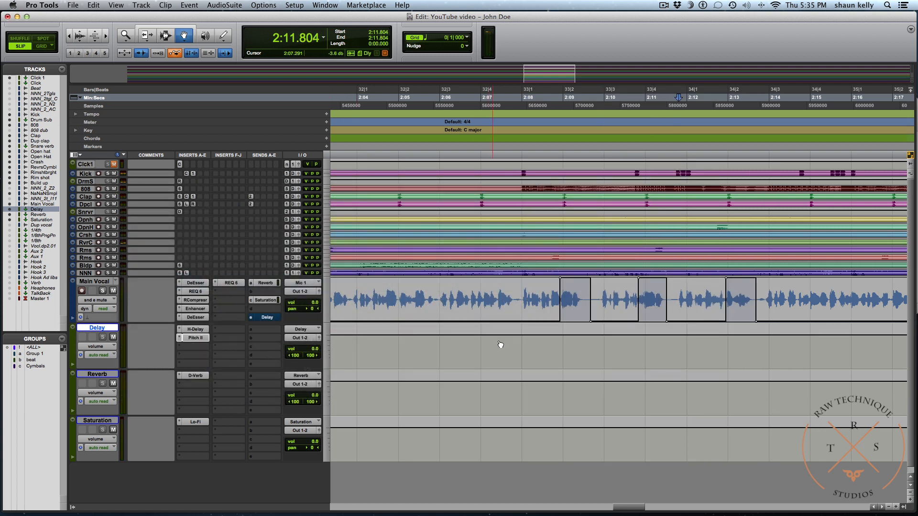
# Play from about 2:07 and raise the Main Vocal's Delay send level to -2.7 dB
pyautogui.click(266, 318)
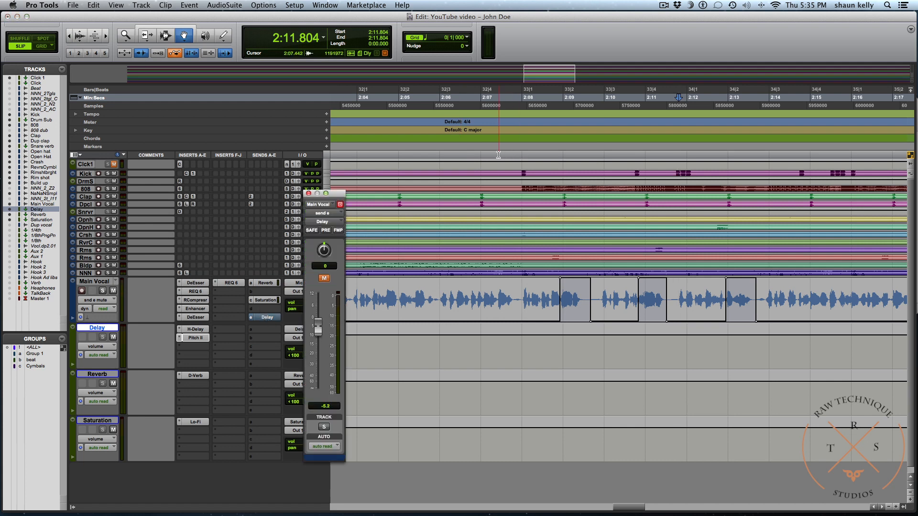
pyautogui.click(498, 155)
pyautogui.press('space')
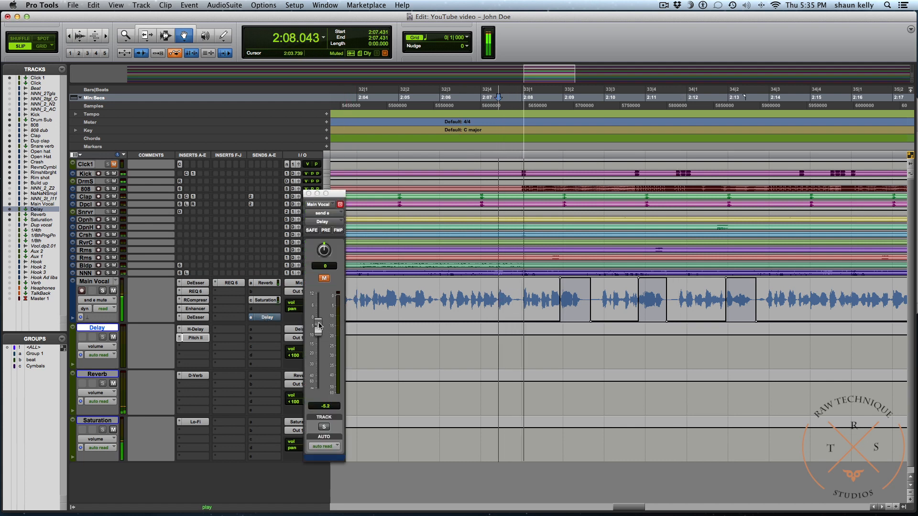
pyautogui.moveTo(321, 329); pyautogui.dragTo(319, 325)
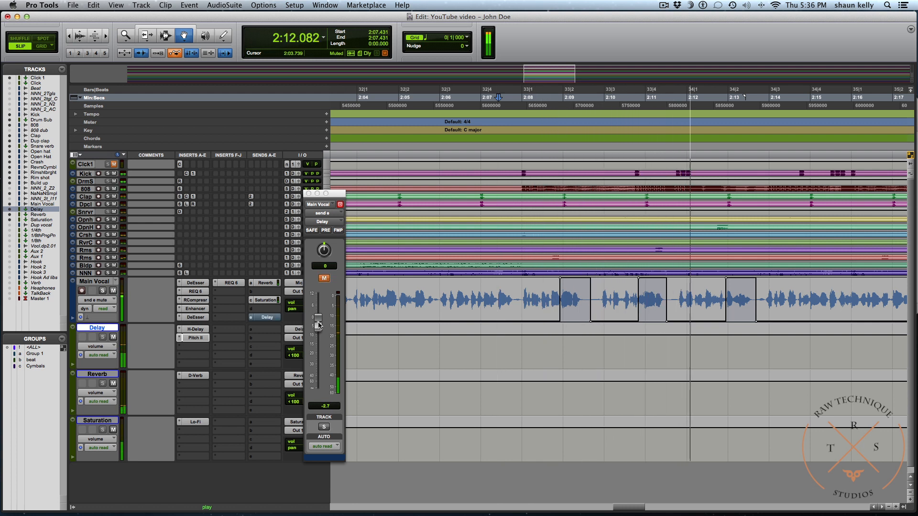
pyautogui.click(323, 278)
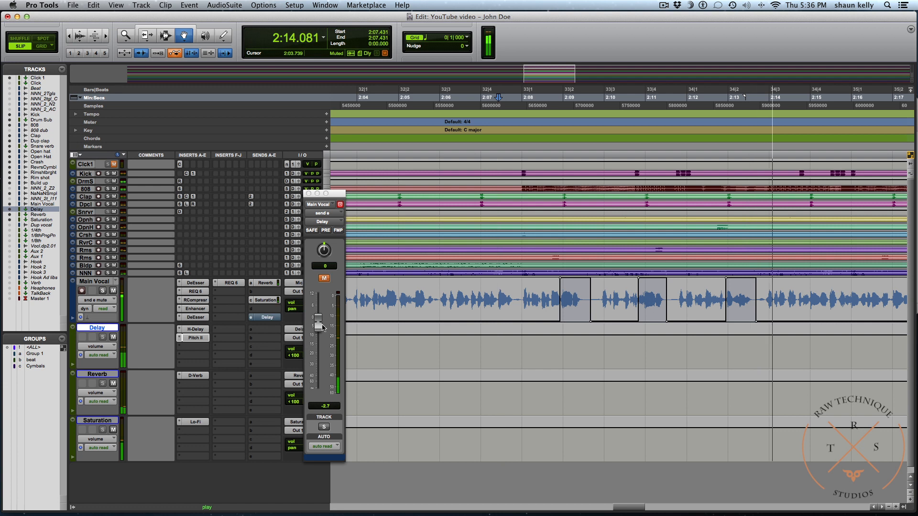
pyautogui.press('space')
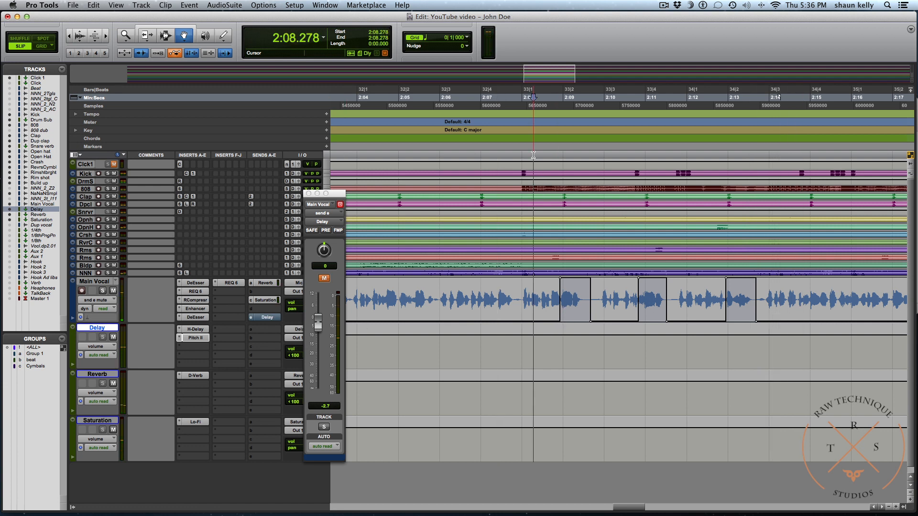
# Fine-tune the start of the first unmuted send section near 2:09, play through all three sections and close the send window
pyautogui.press('super+bracketright')
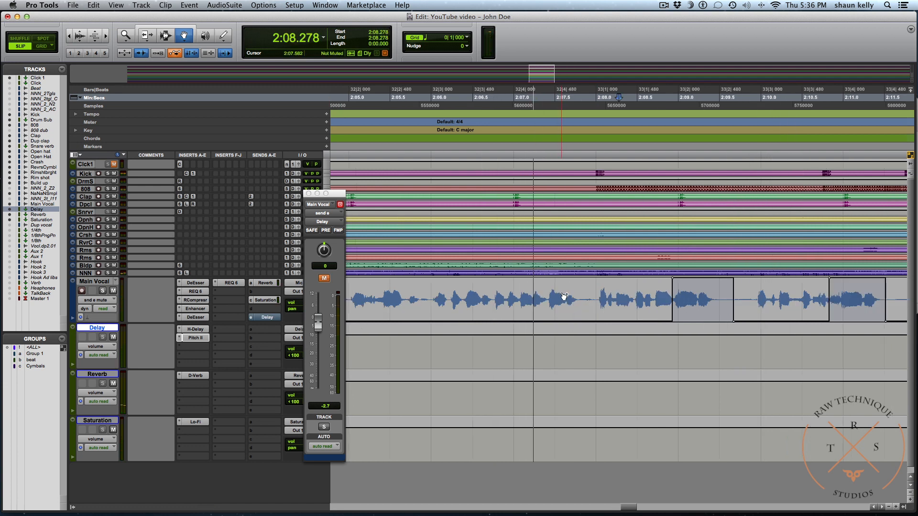
pyautogui.moveTo(673, 281); pyautogui.dragTo(674, 280)
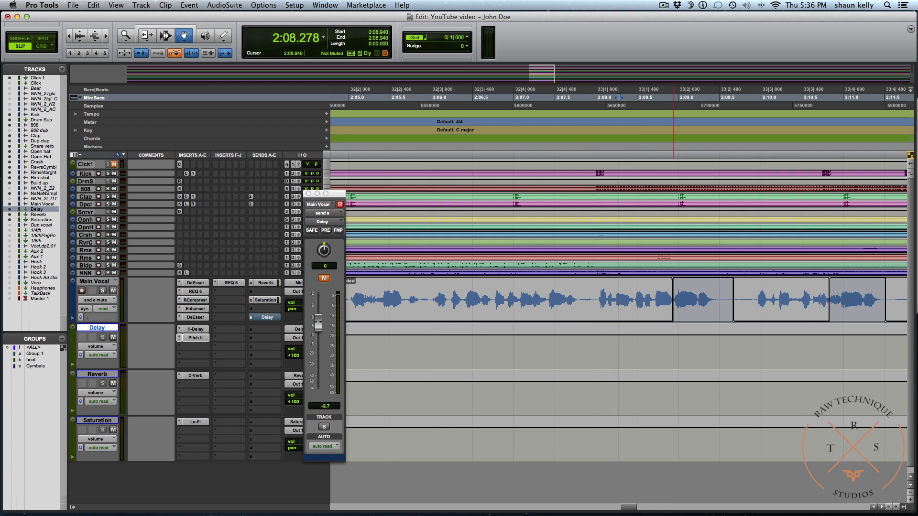
pyautogui.click(558, 154)
pyautogui.press('space')
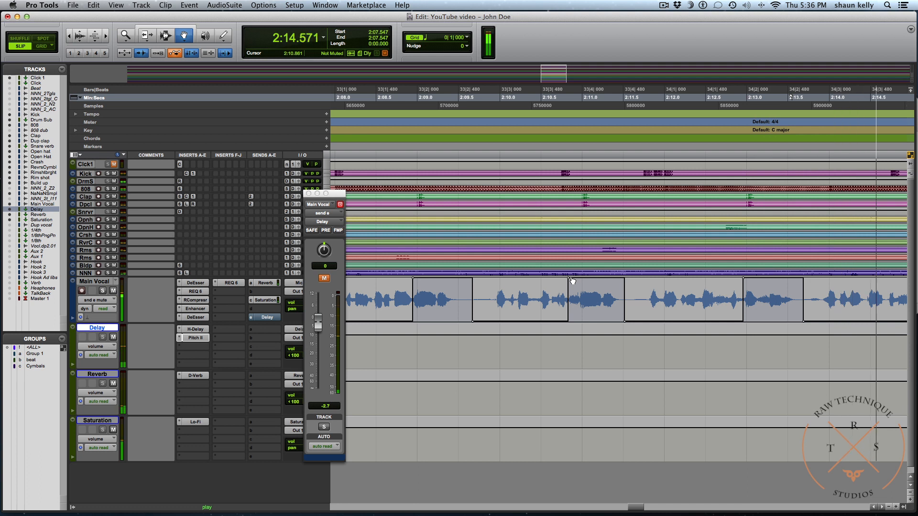
pyautogui.press('r')
pyautogui.press('r')
pyautogui.press('space')
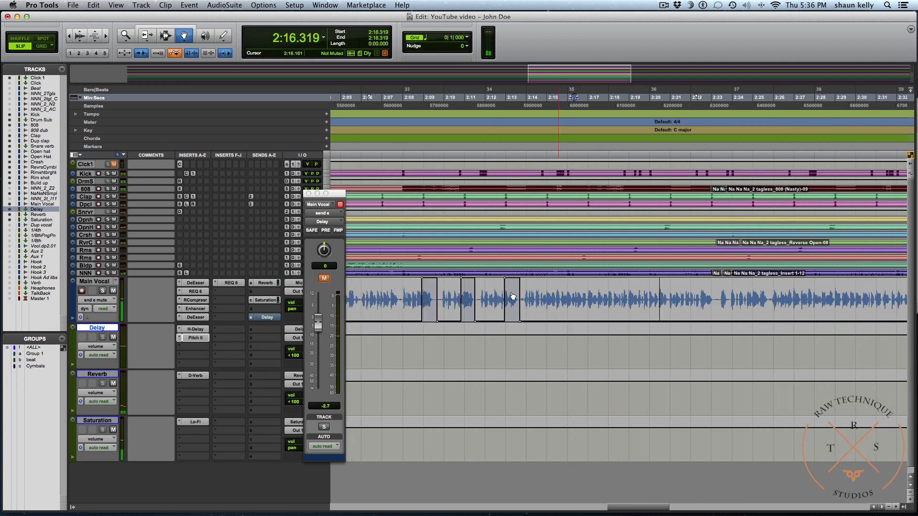
pyautogui.click(309, 194)
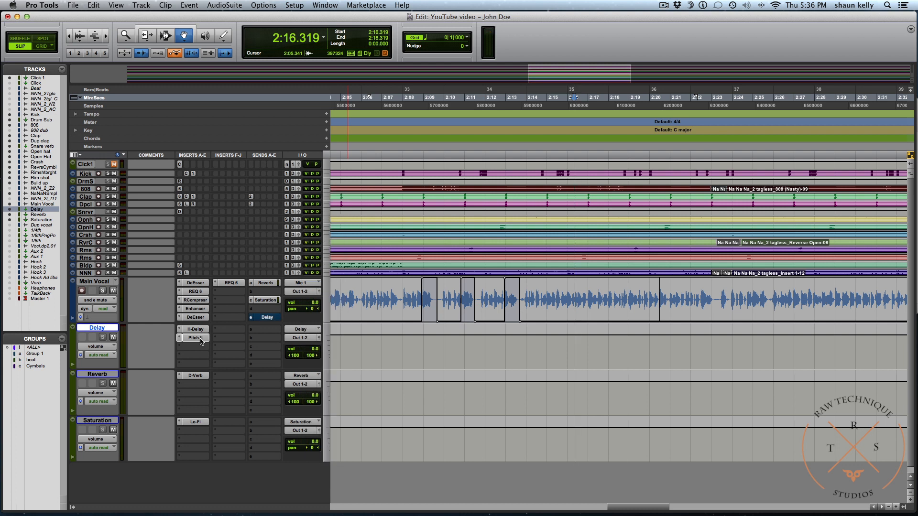
# Insert the stereo EQ3 7-Band plug-in after Pitch II on the Delay track
pyautogui.click(181, 348)
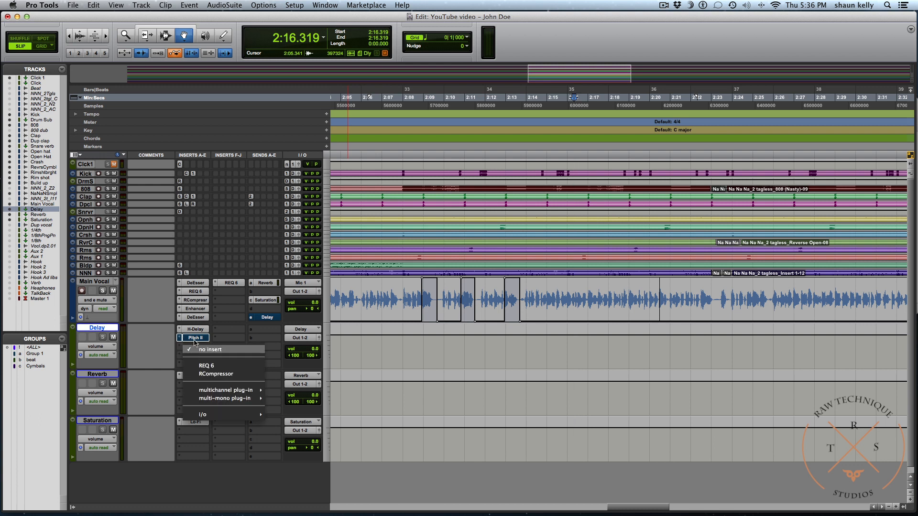
pyautogui.moveTo(224, 390)
pyautogui.moveTo(287, 392)
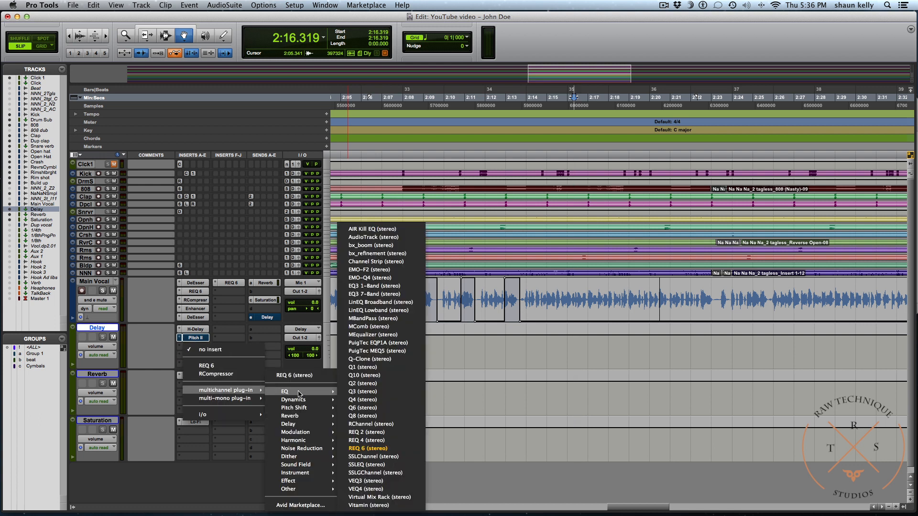
pyautogui.click(373, 294)
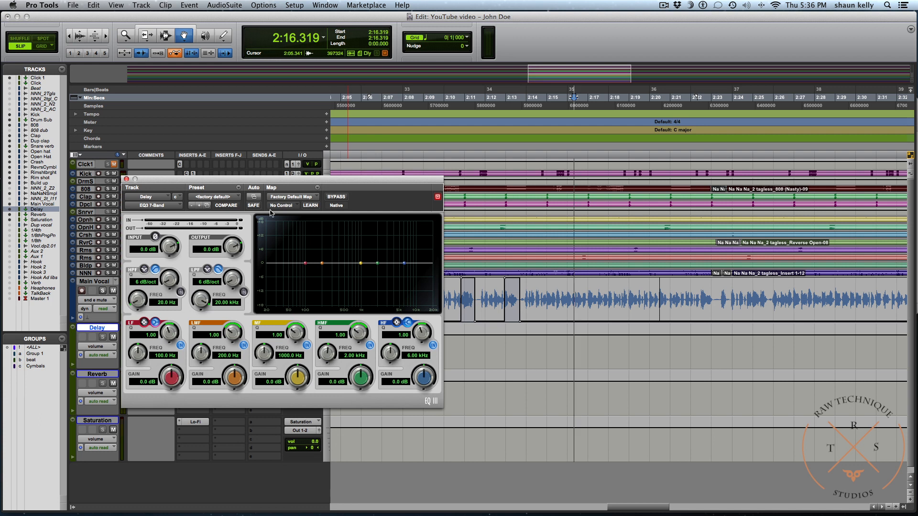
# Load the Telephone 1 - 7 Band EQ preset, widen its filters to 595.9 Hz and 2.92 kHz, and set MF to 7.1 dB at 1.32 kHz
pyautogui.click(226, 197)
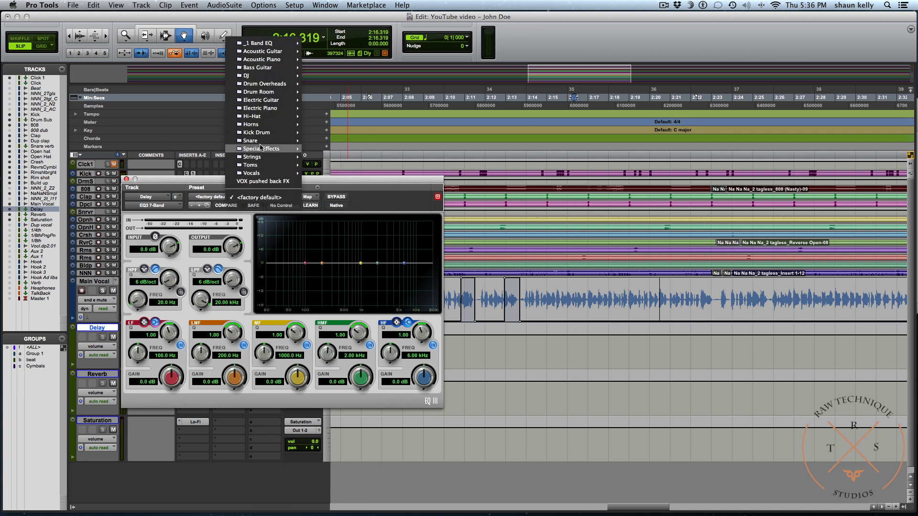
pyautogui.moveTo(261, 147)
pyautogui.click(341, 208)
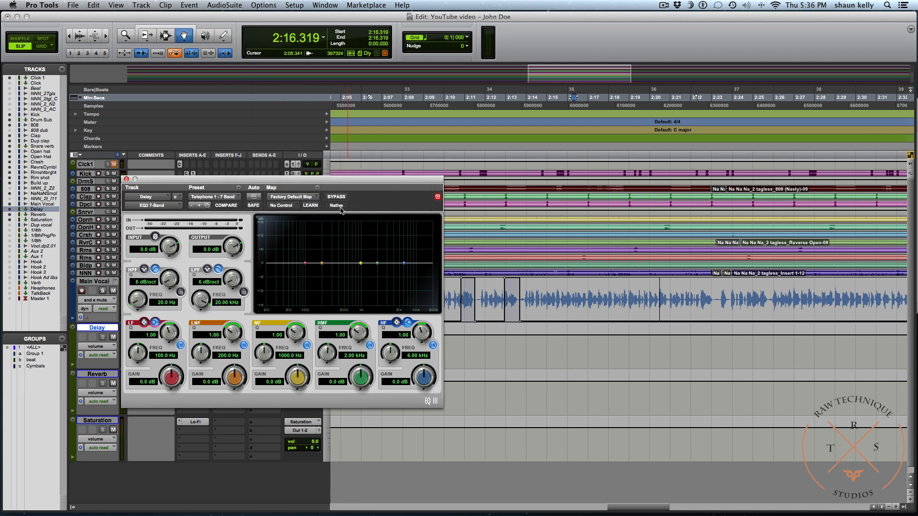
pyautogui.keyDown('alt'); pyautogui.click(233, 247); pyautogui.keyUp('alt')
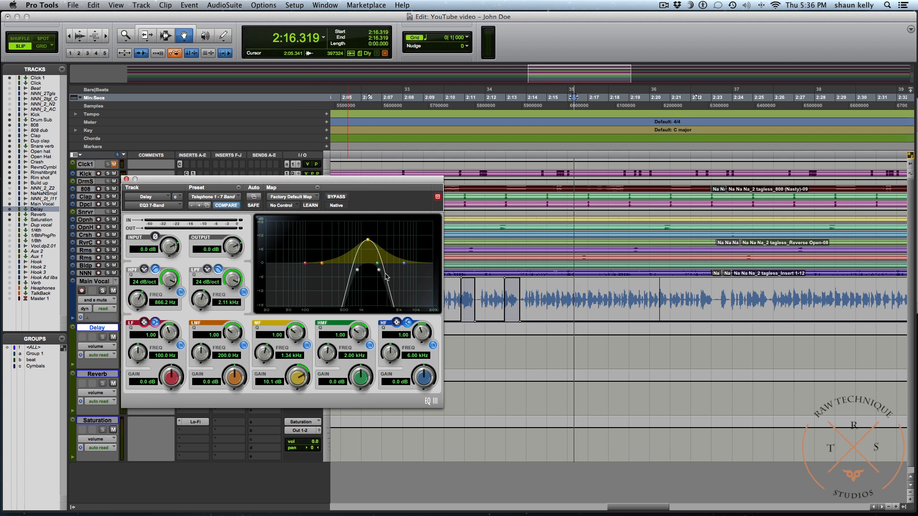
pyautogui.moveTo(380, 273); pyautogui.dragTo(367, 247)
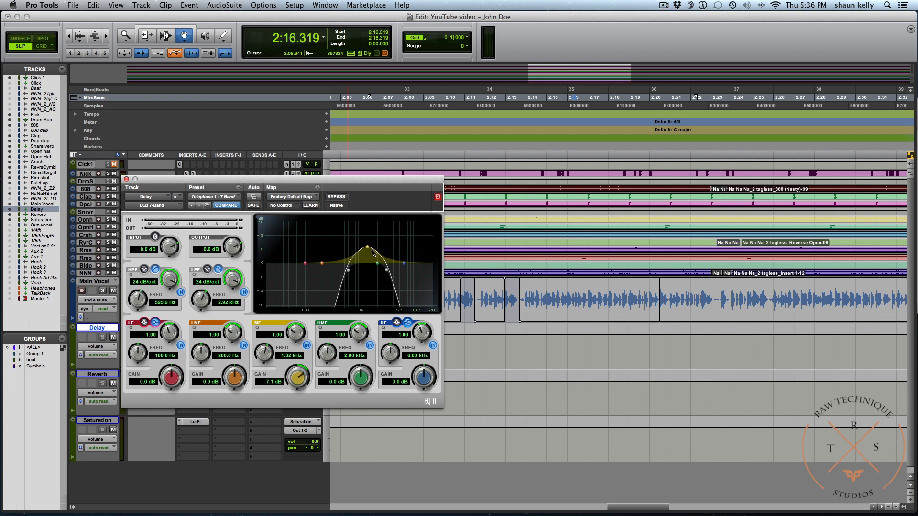
# Play from about 2:07 to 2:14 to audition the EQ'd delay, and close the EQ3 7-Band plug-in
pyautogui.click(399, 165)
pyautogui.press('space')
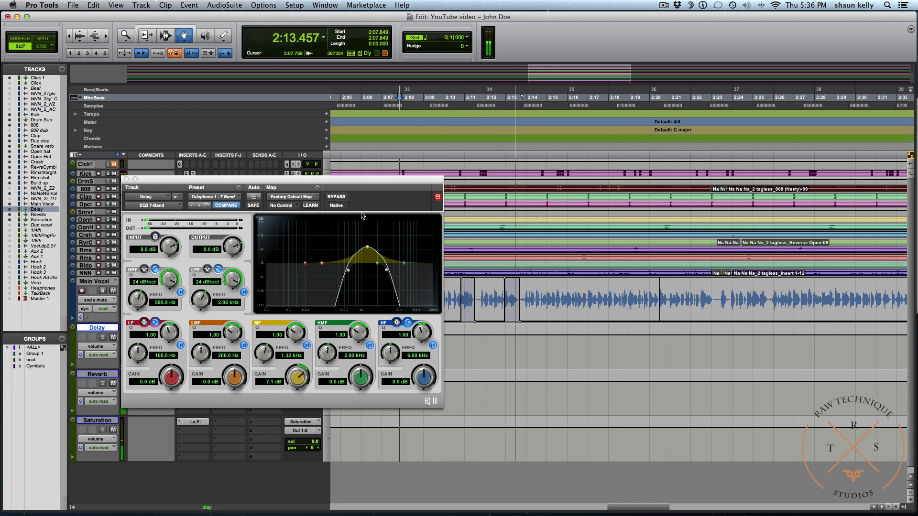
pyautogui.press('space')
pyautogui.click(126, 180)
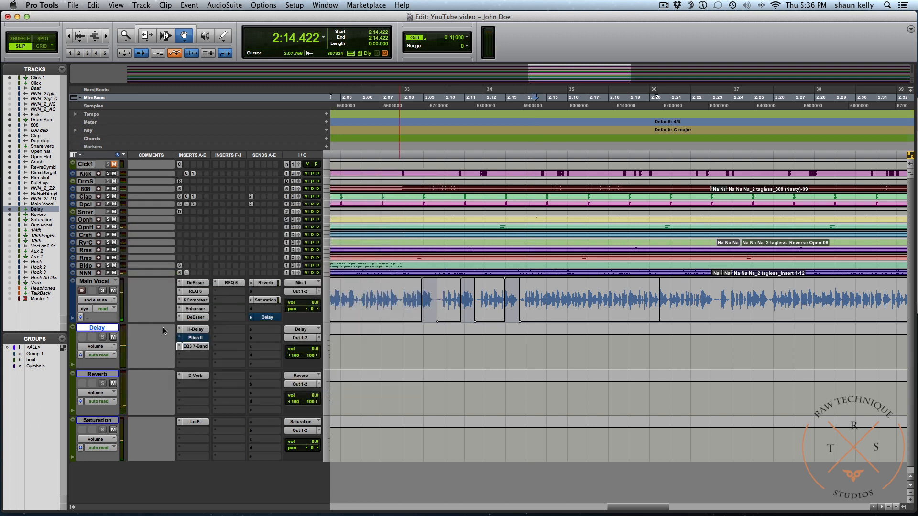
# Save the session
pyautogui.press('super+s')
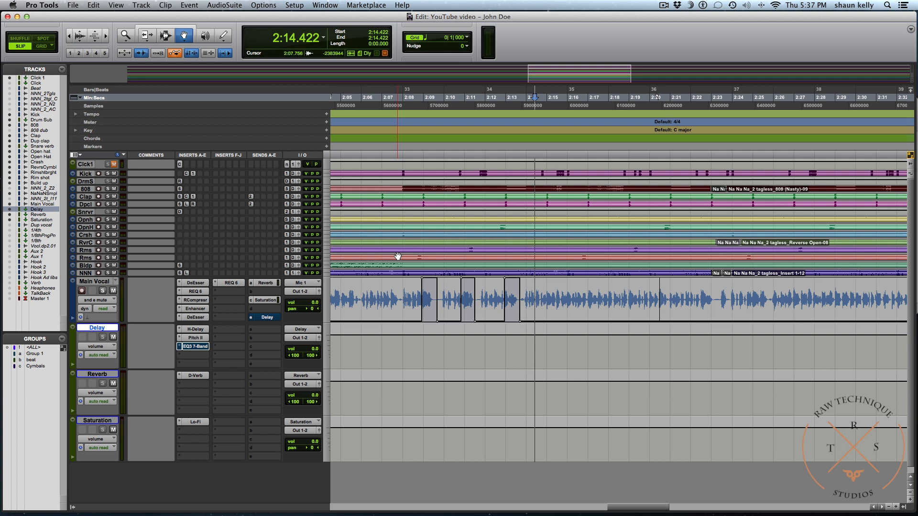
pyautogui.press('super+bracketleft')
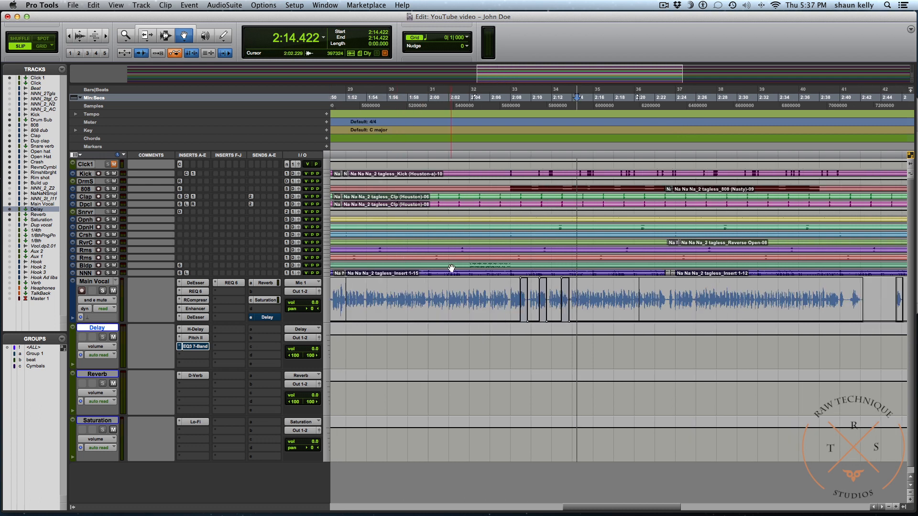